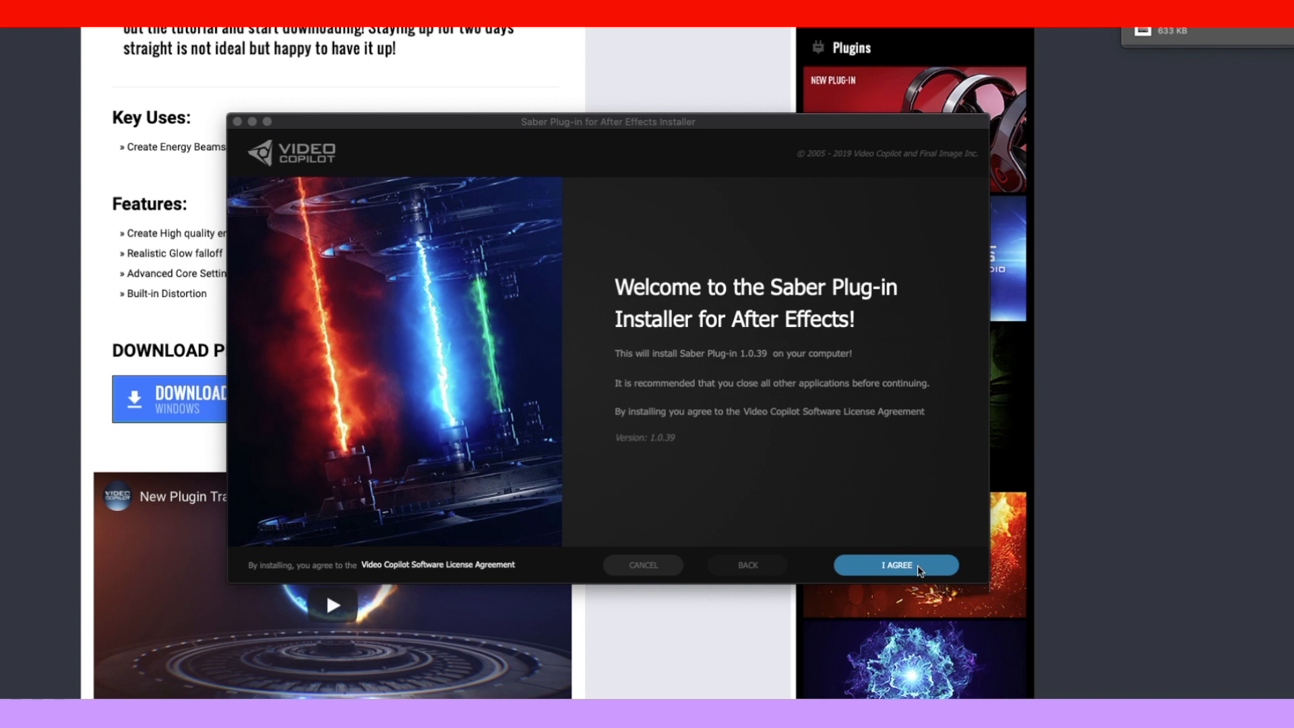
# Step: Install the Saber 1.0.39 plug-in for After Effects and close the installer
pyautogui.click(917, 565)
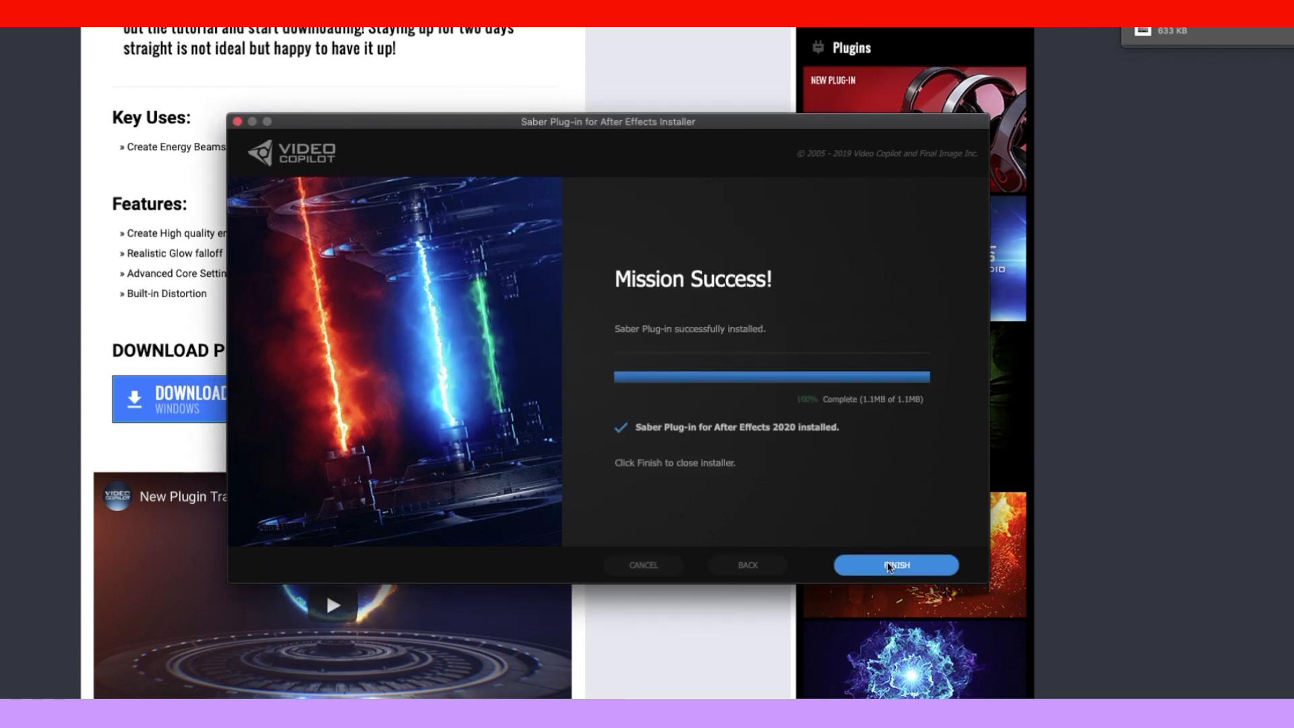
pyautogui.click(888, 565)
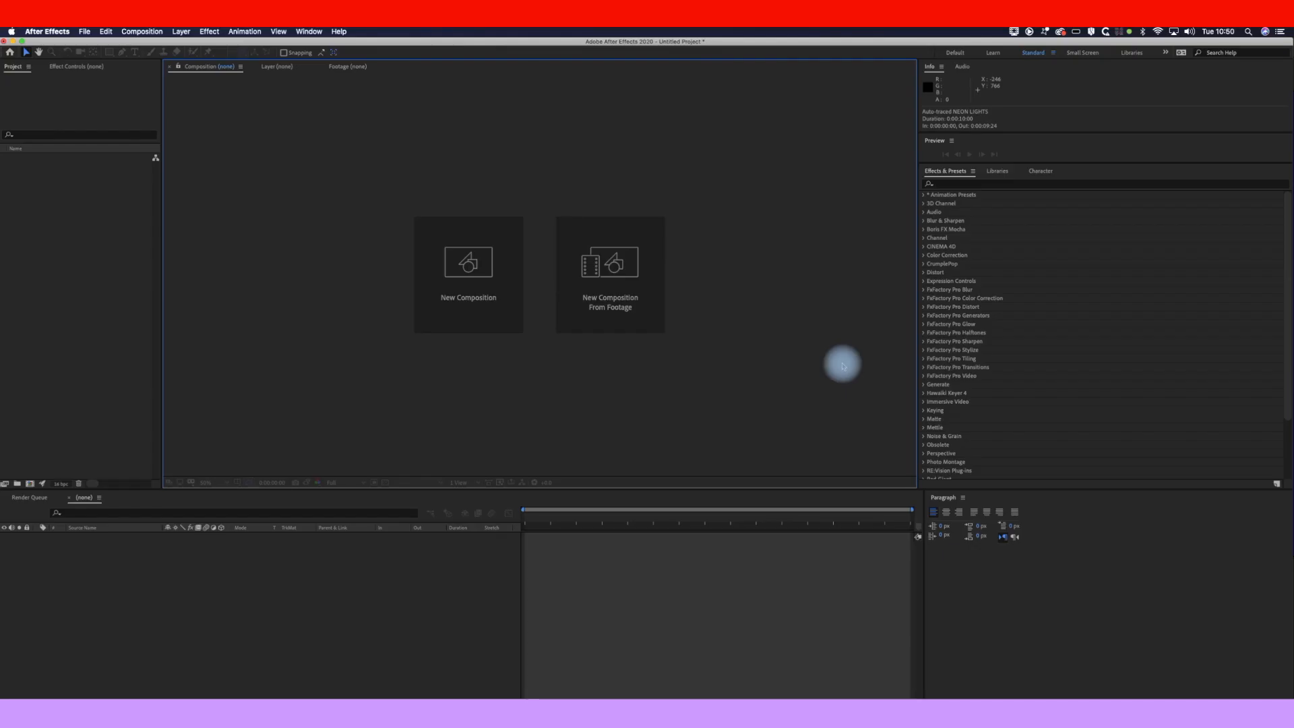
# Step: Create the 'Neon text' composition at 1920×1080, 25 fps, 10 seconds long
pyautogui.click(465, 283)
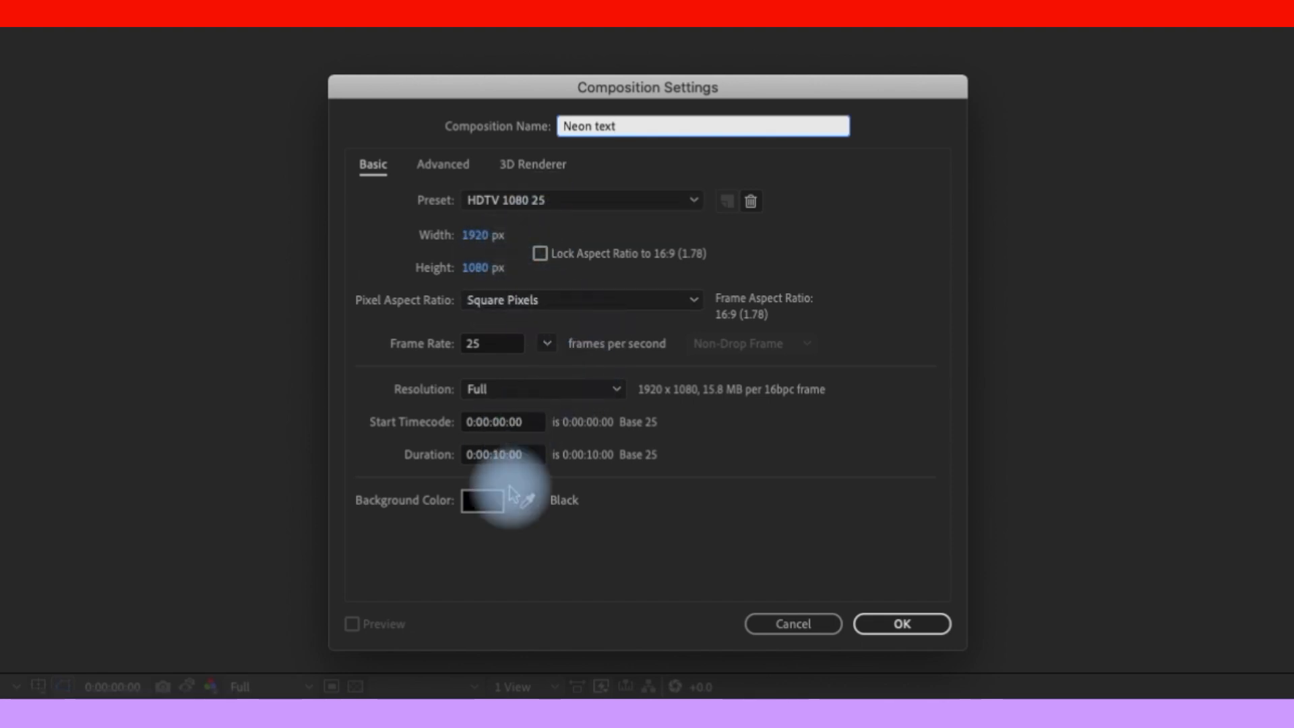
pyautogui.click(912, 606)
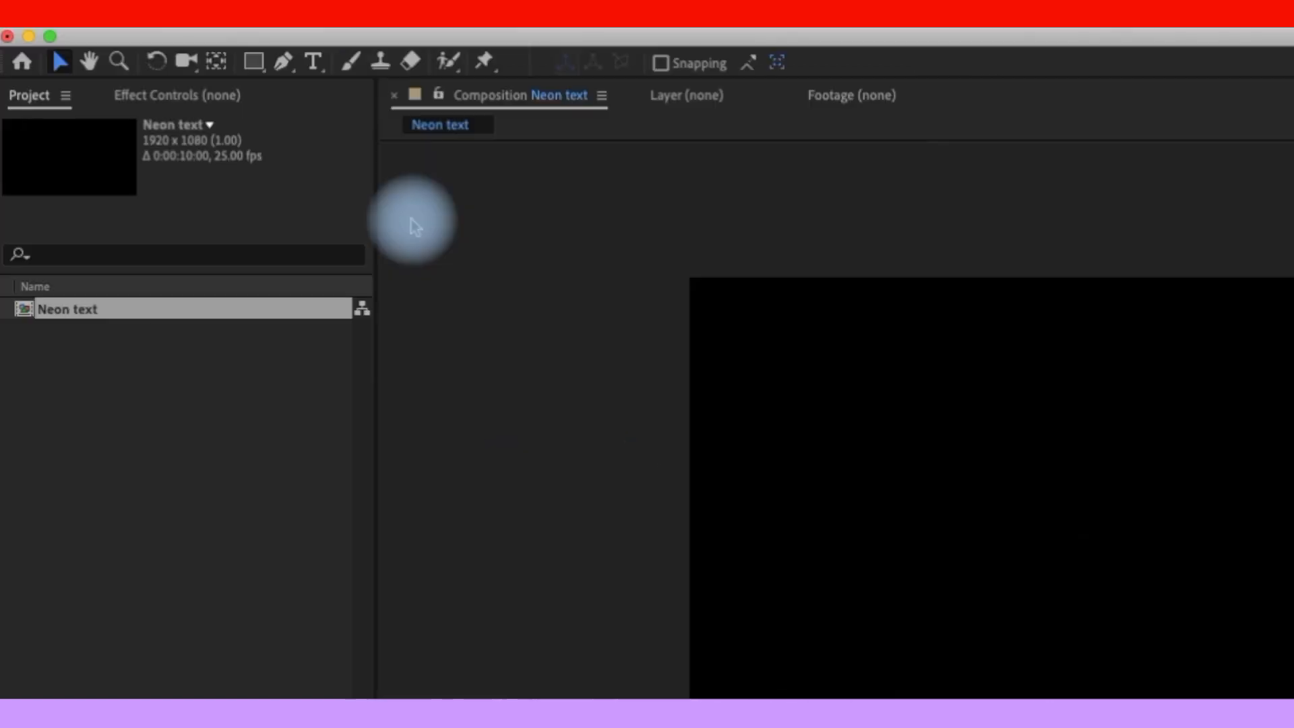
# Step: Add a two-line 'NEON LIGHTS' text layer on the canvas
pyautogui.click(315, 64)
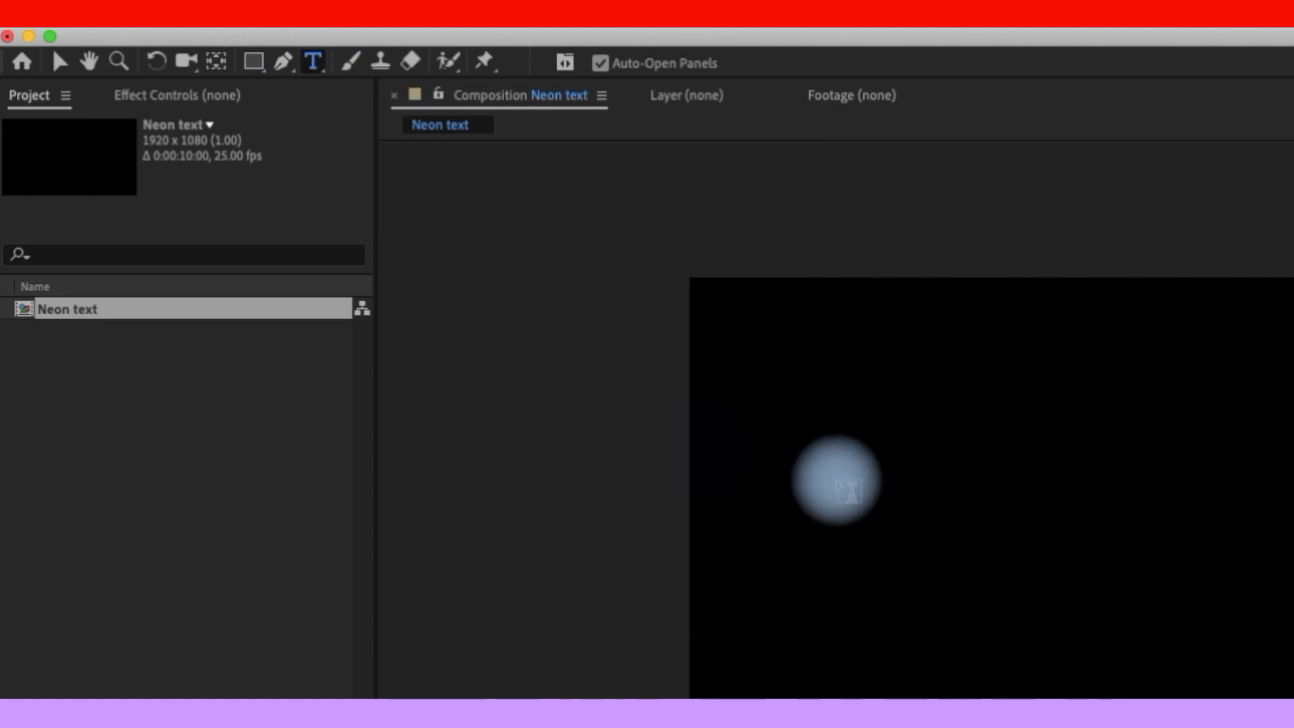
pyautogui.click(840, 477)
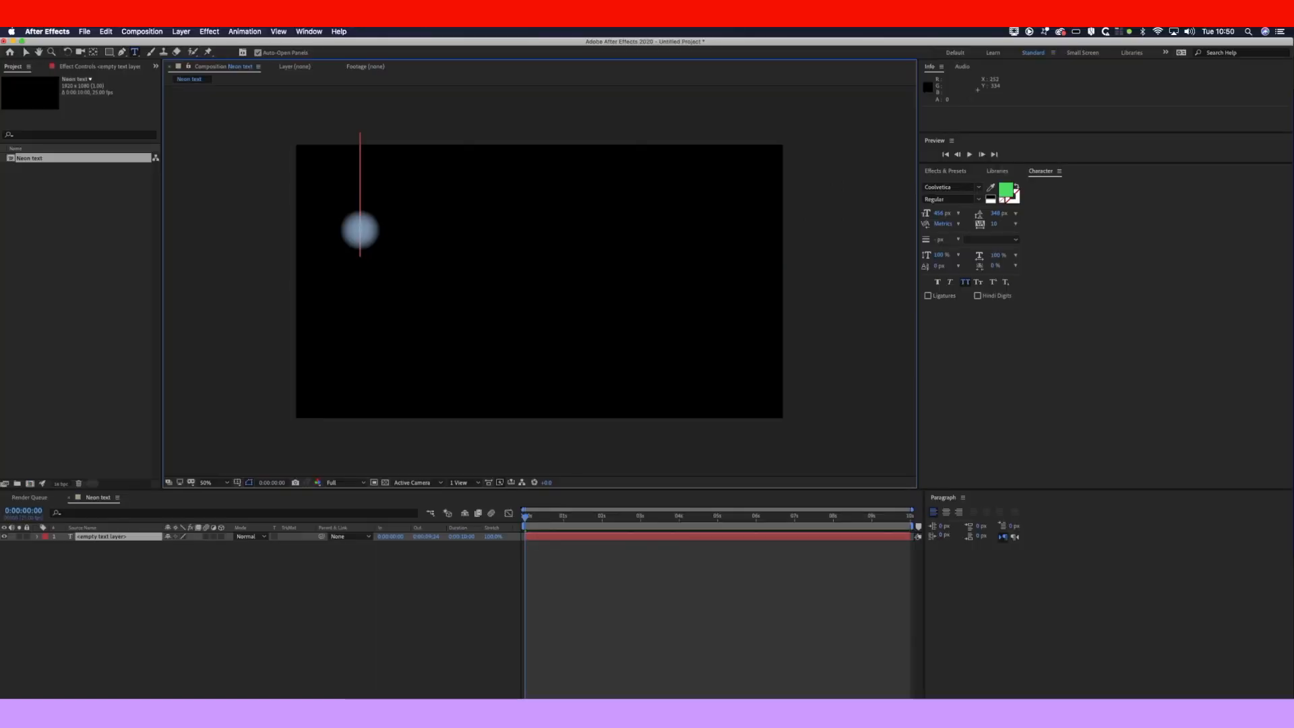
pyautogui.write('NEON ')
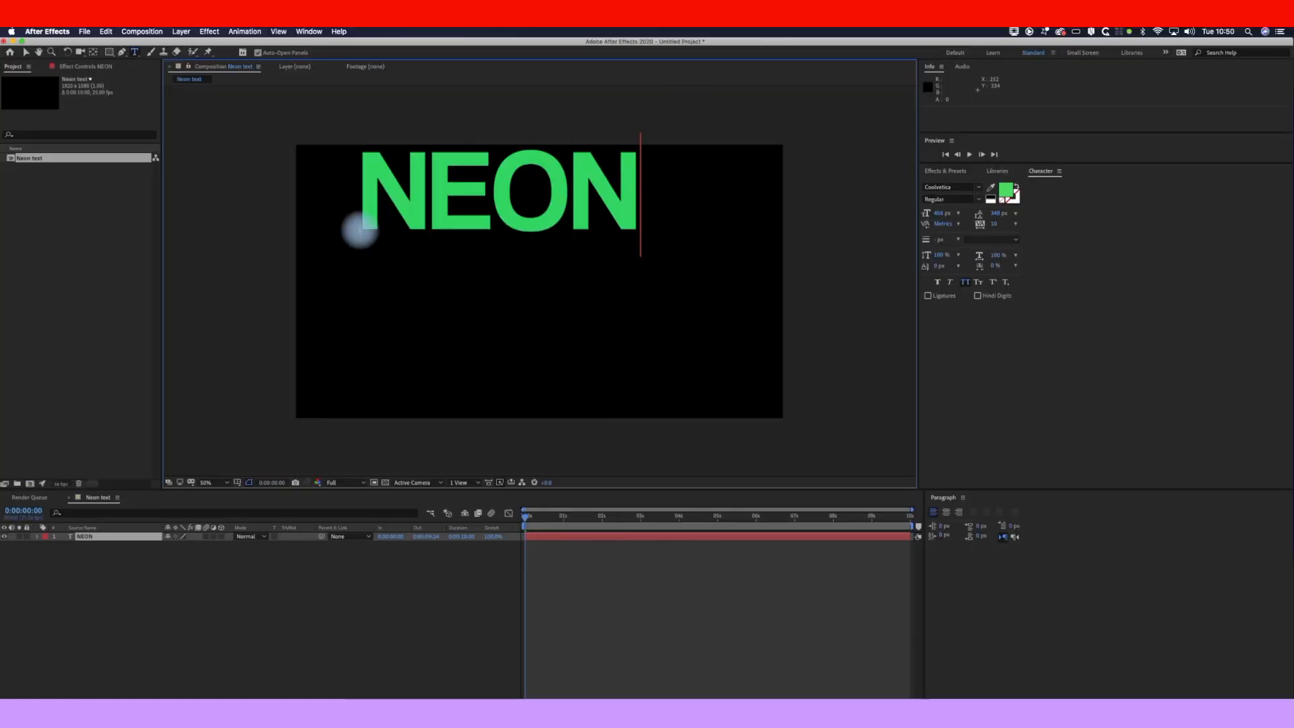
pyautogui.write('LIGHTS')
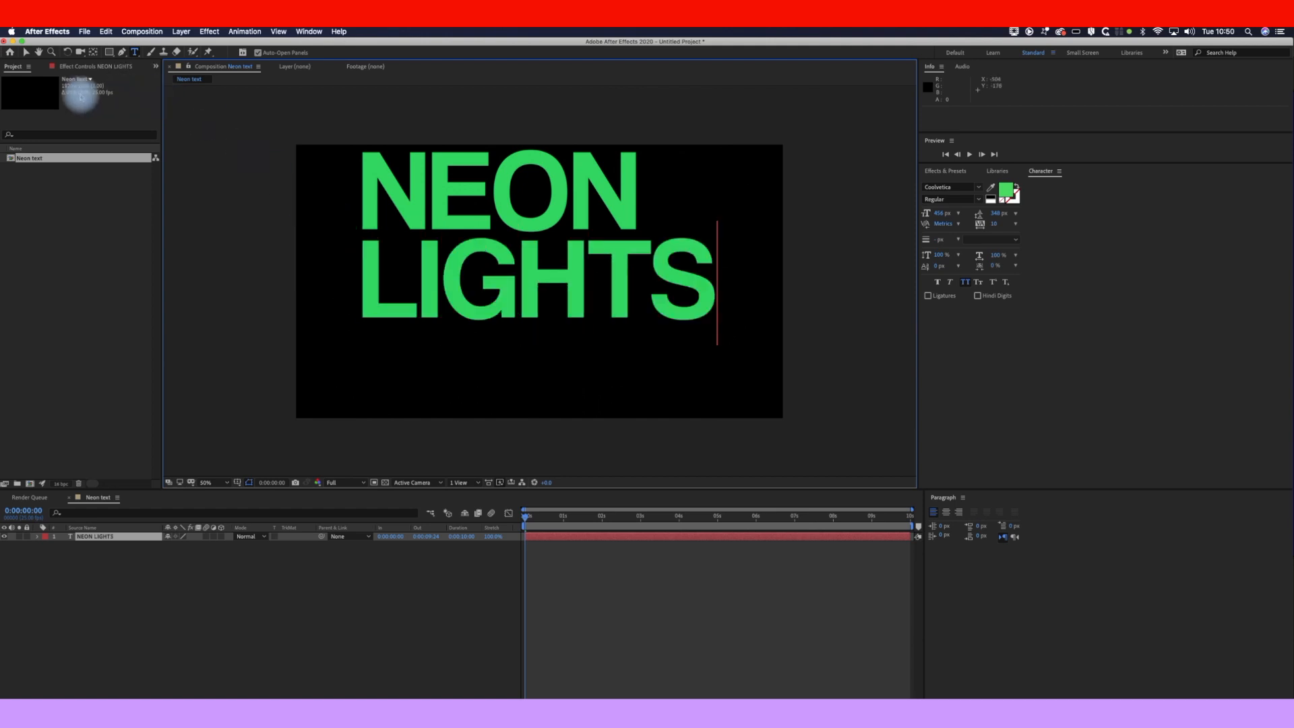
# Step: Move the NEON LIGHTS text down toward the frame centre and deselect it
pyautogui.click(26, 52)
pyautogui.moveTo(535, 220); pyautogui.dragTo(536, 277)
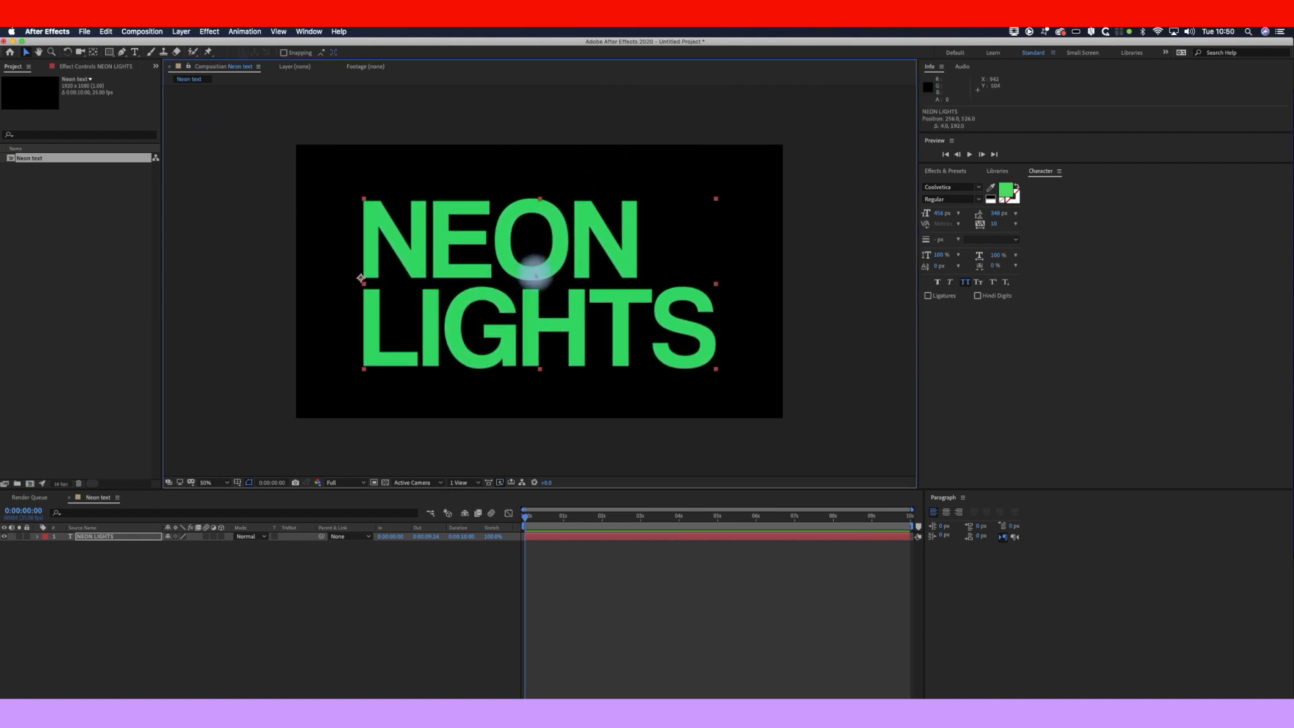
pyautogui.click(622, 601)
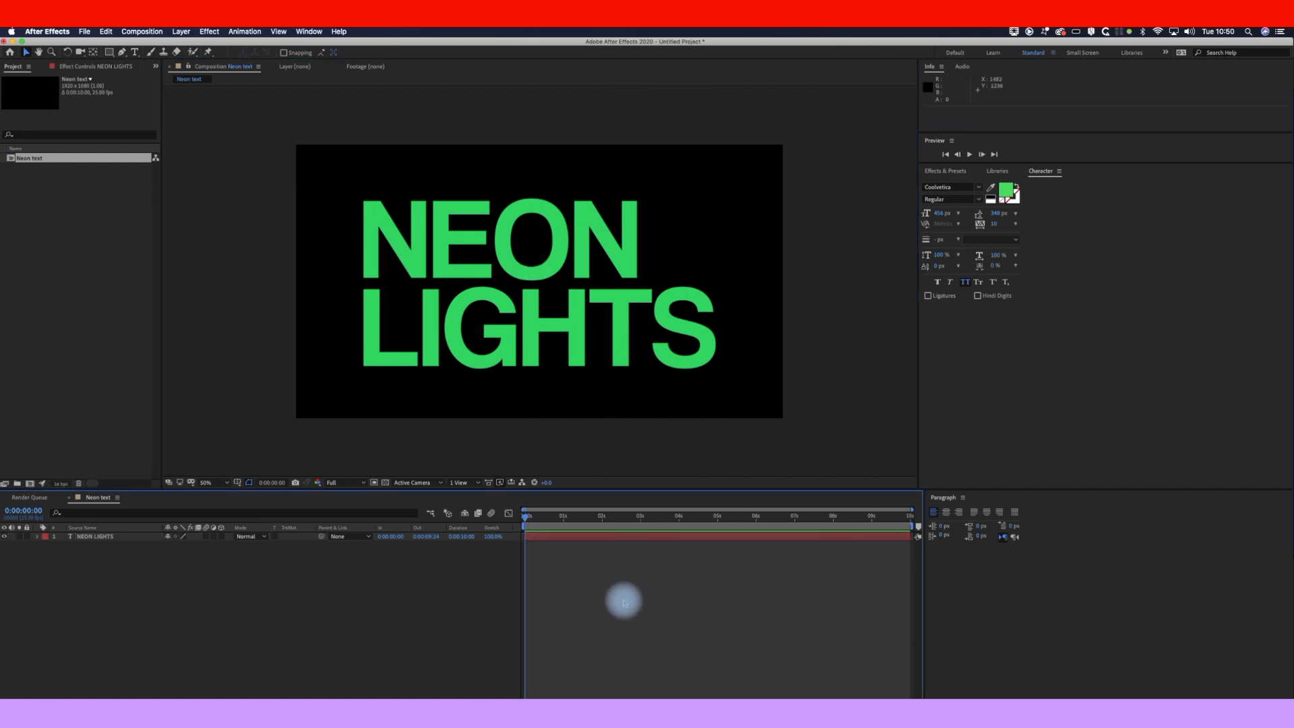
pyautogui.click(182, 31)
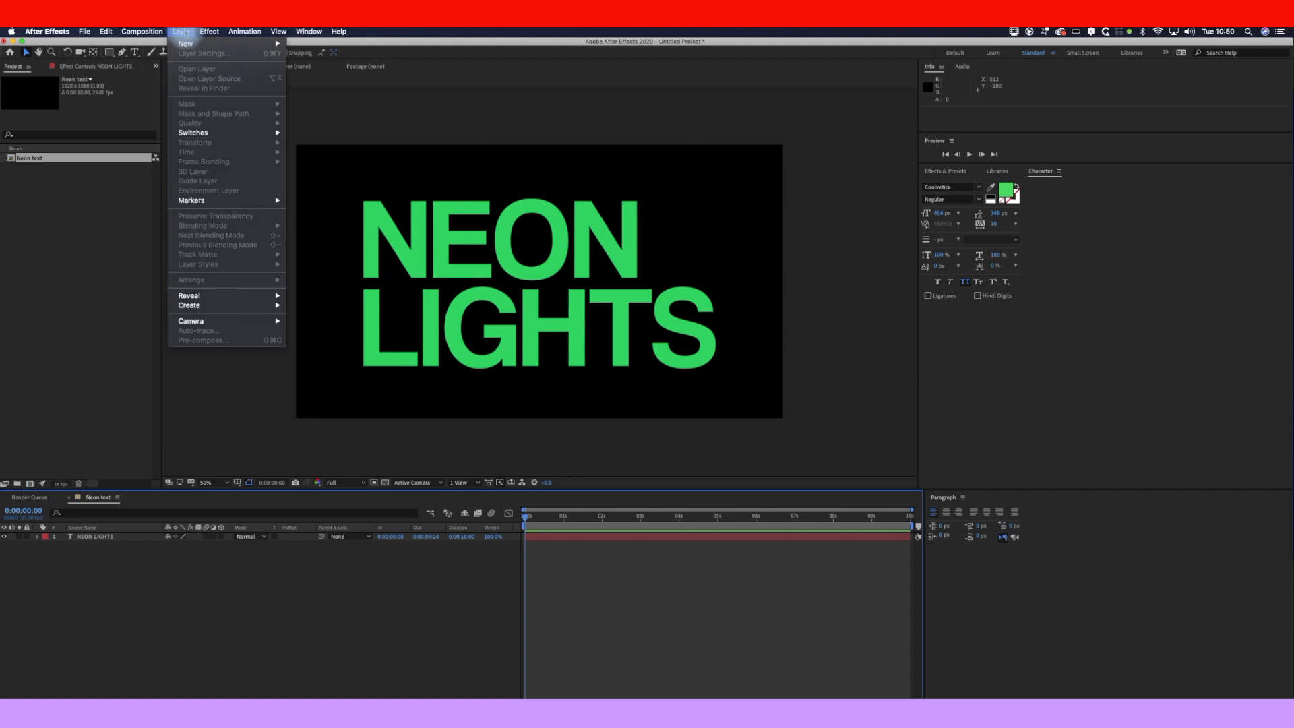
# Step: Add a full-frame magenta solid layer named Saber above the text layer
pyautogui.moveTo(209, 43)
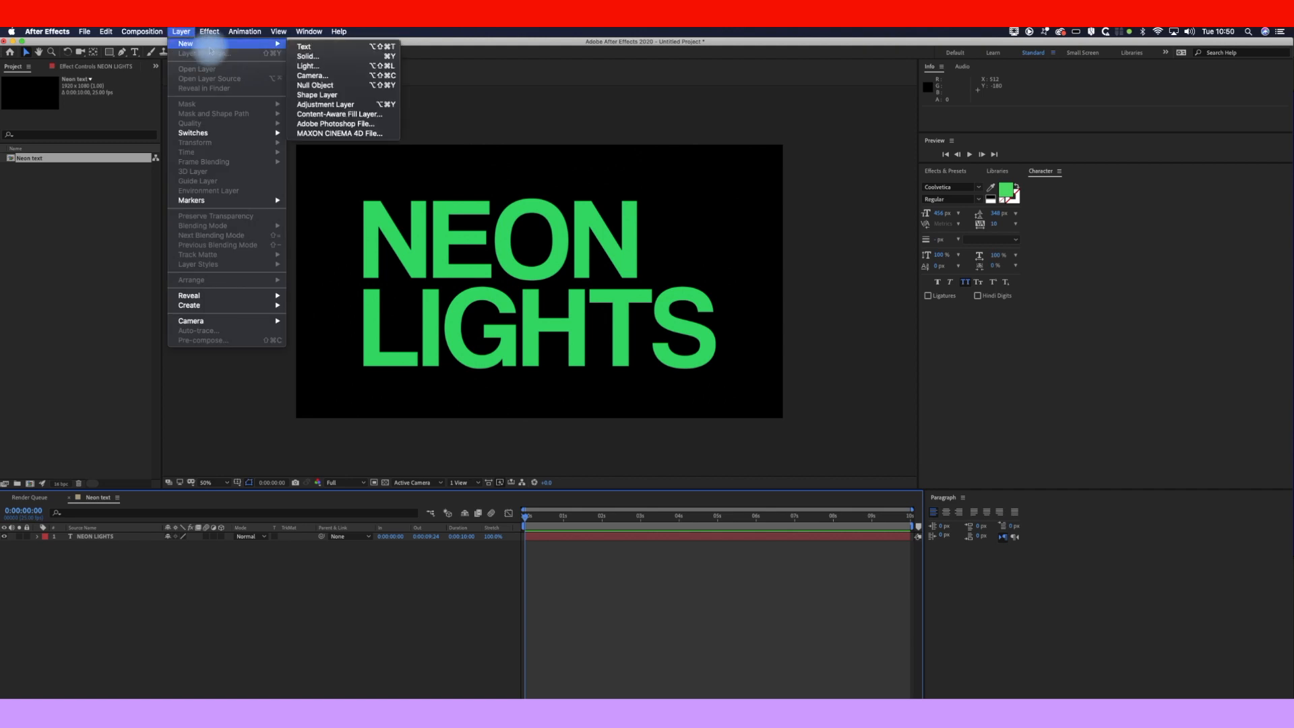
pyautogui.click(329, 56)
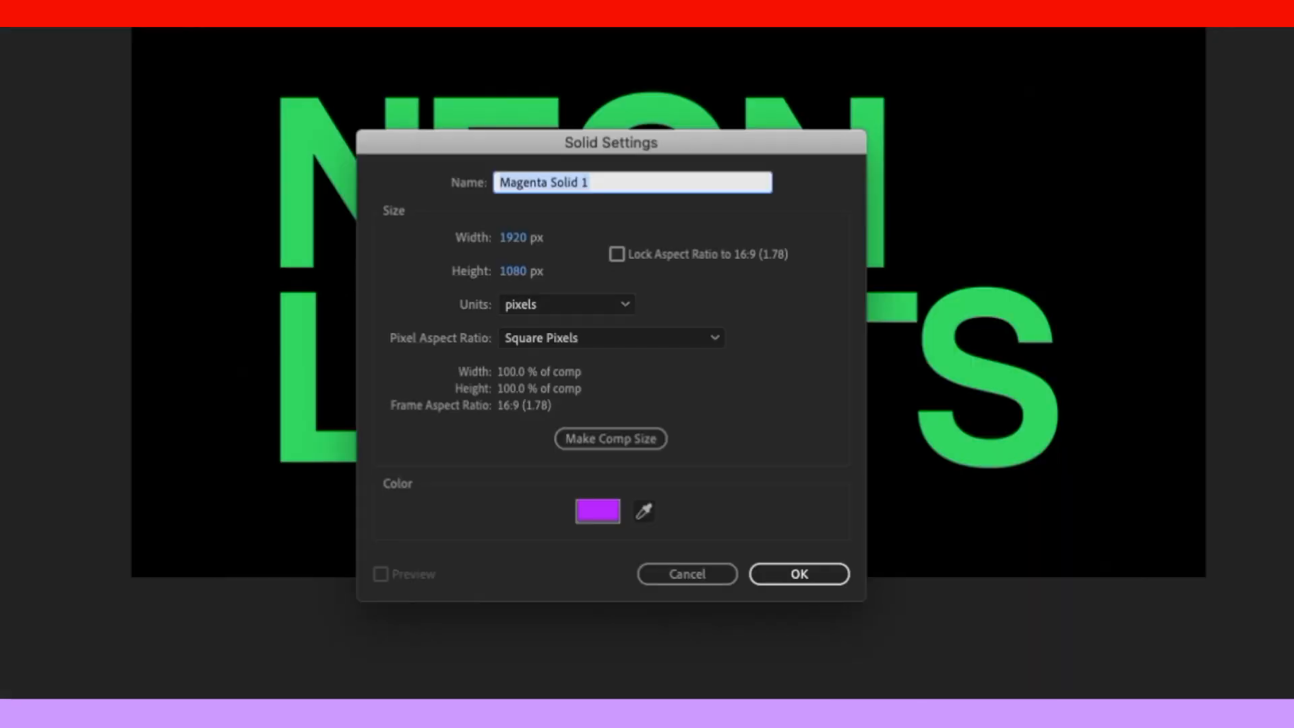
pyautogui.write('Saber')
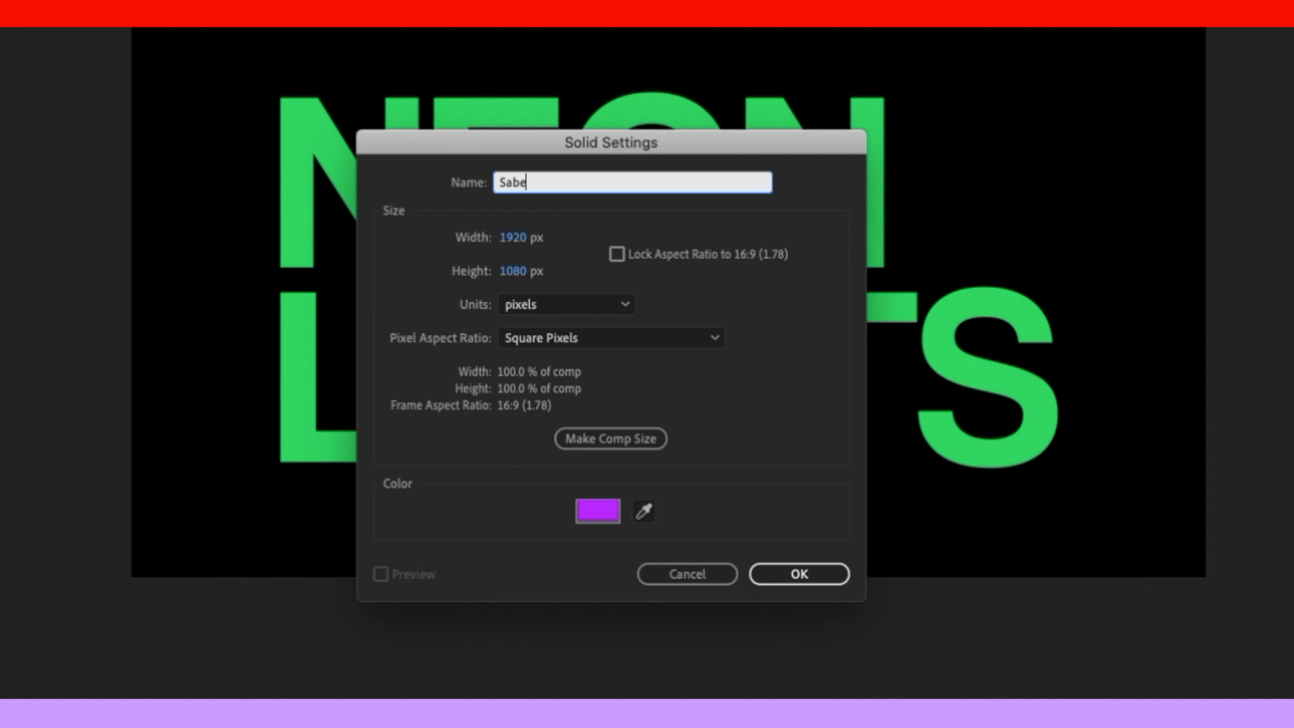
pyautogui.click(843, 574)
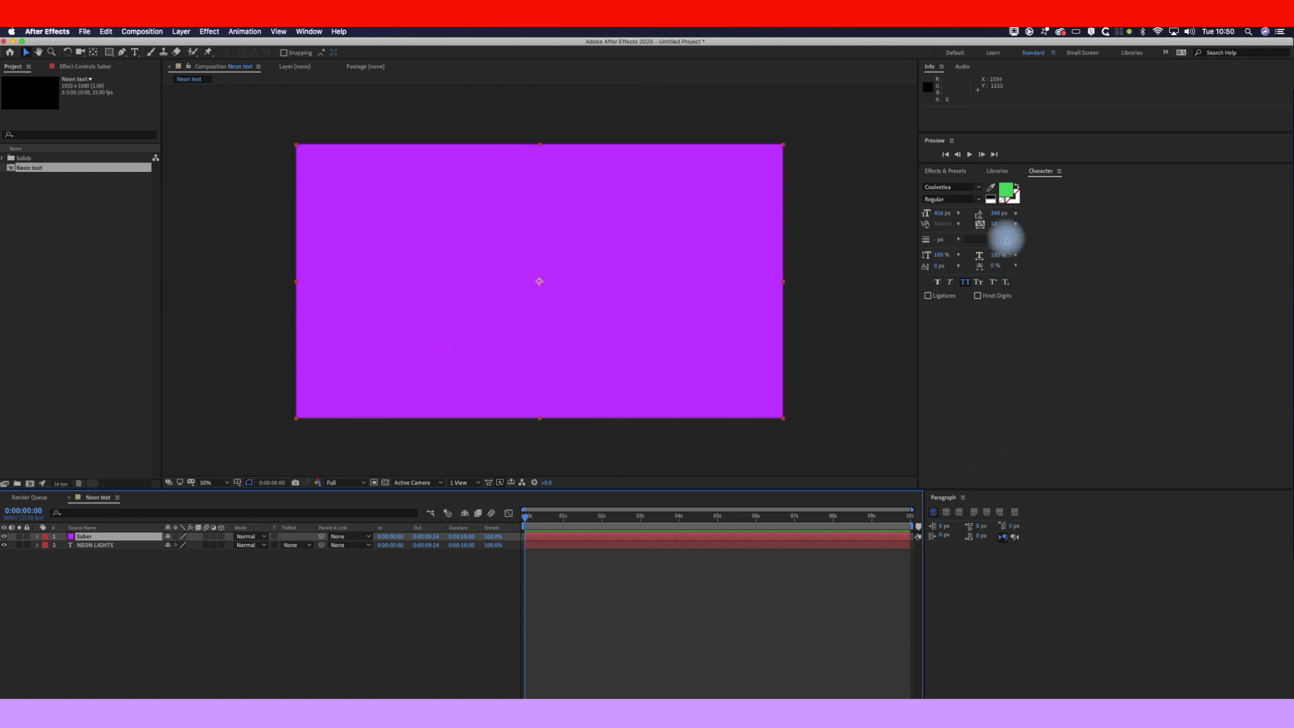
pyautogui.click(941, 172)
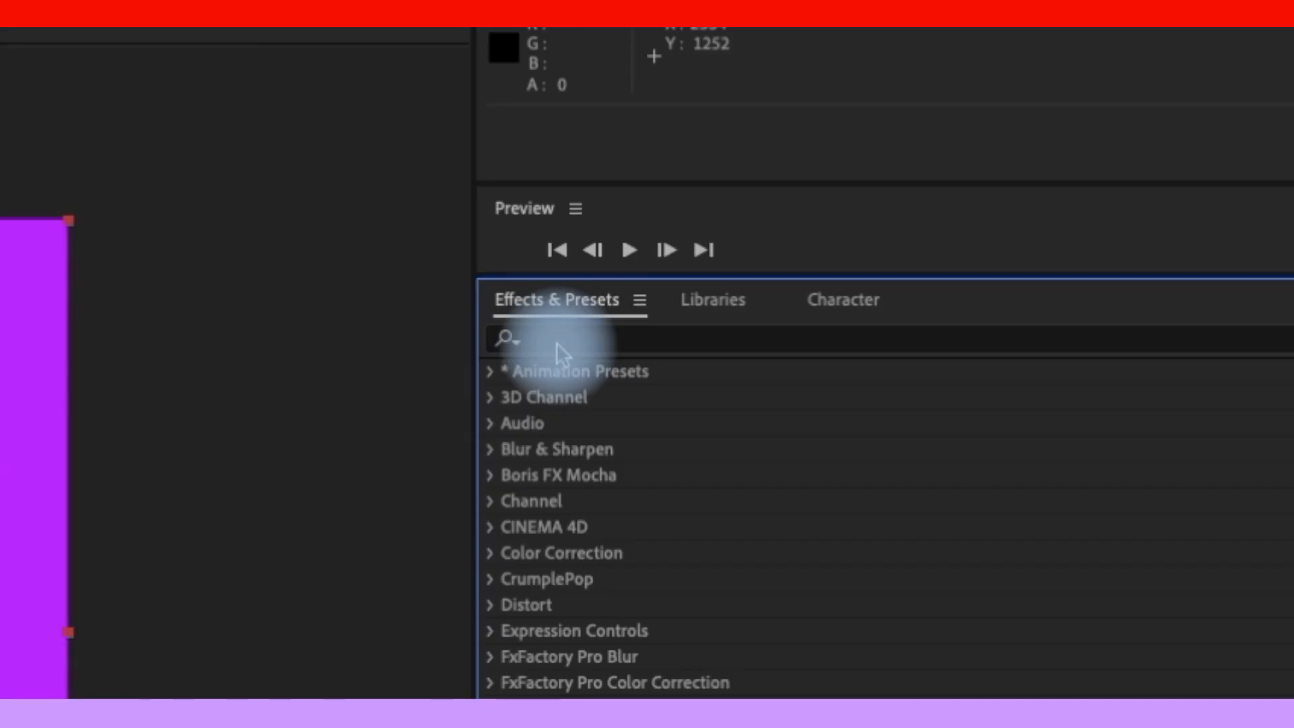
# Step: Apply the Saber effect found by searching 'sabe' to the Saber solid, then select NEON LIGHTS
pyautogui.click(945, 184)
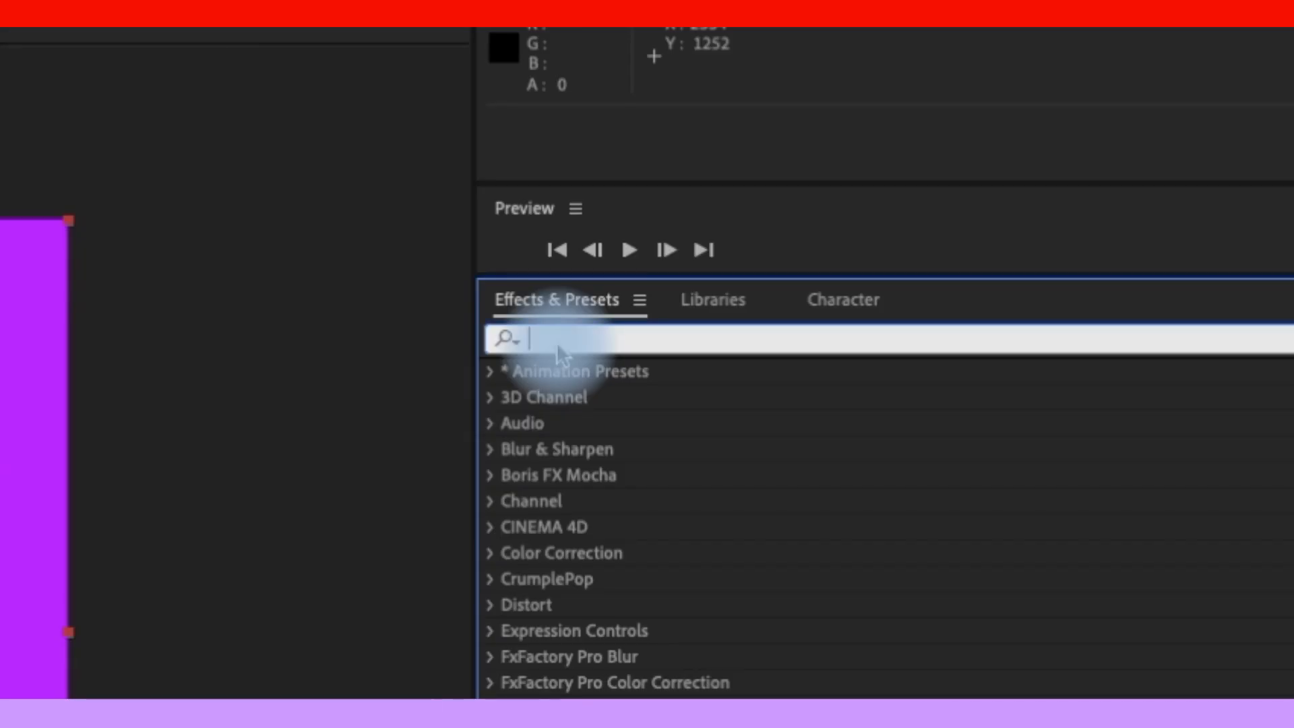
pyautogui.write('sabe')
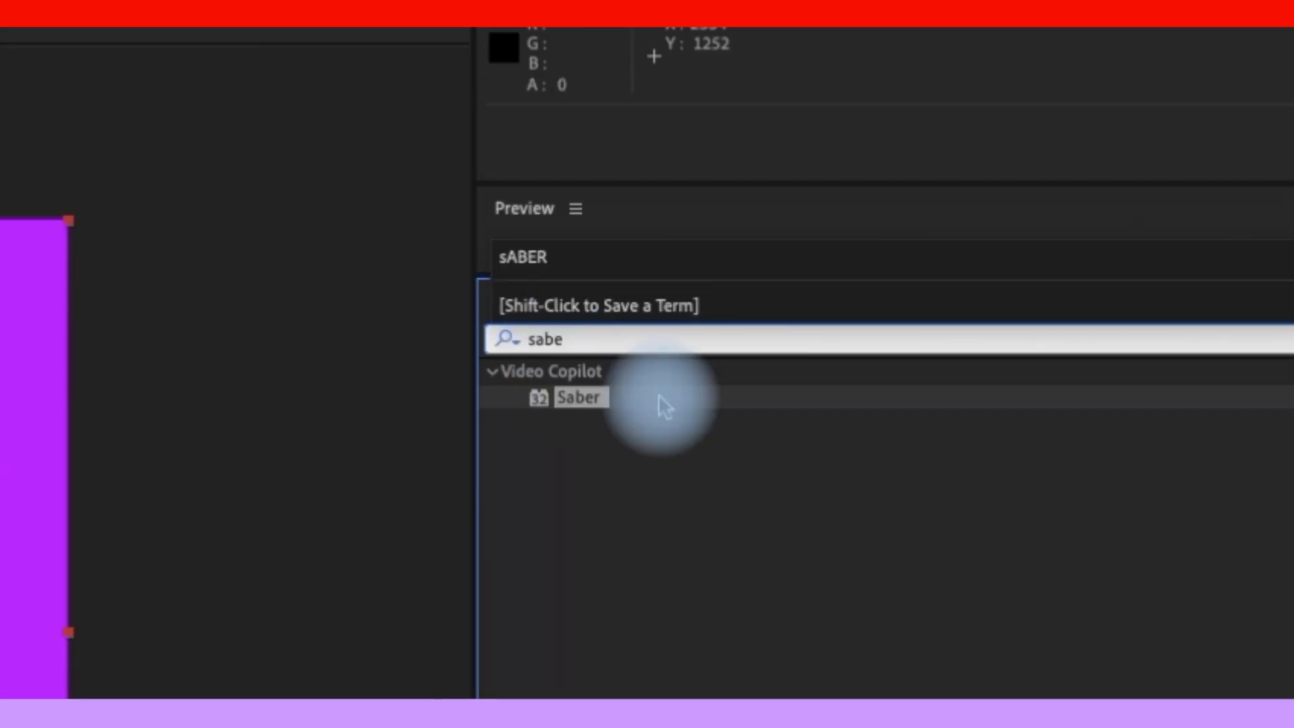
pyautogui.moveTo(578, 400); pyautogui.dragTo(0, 727)
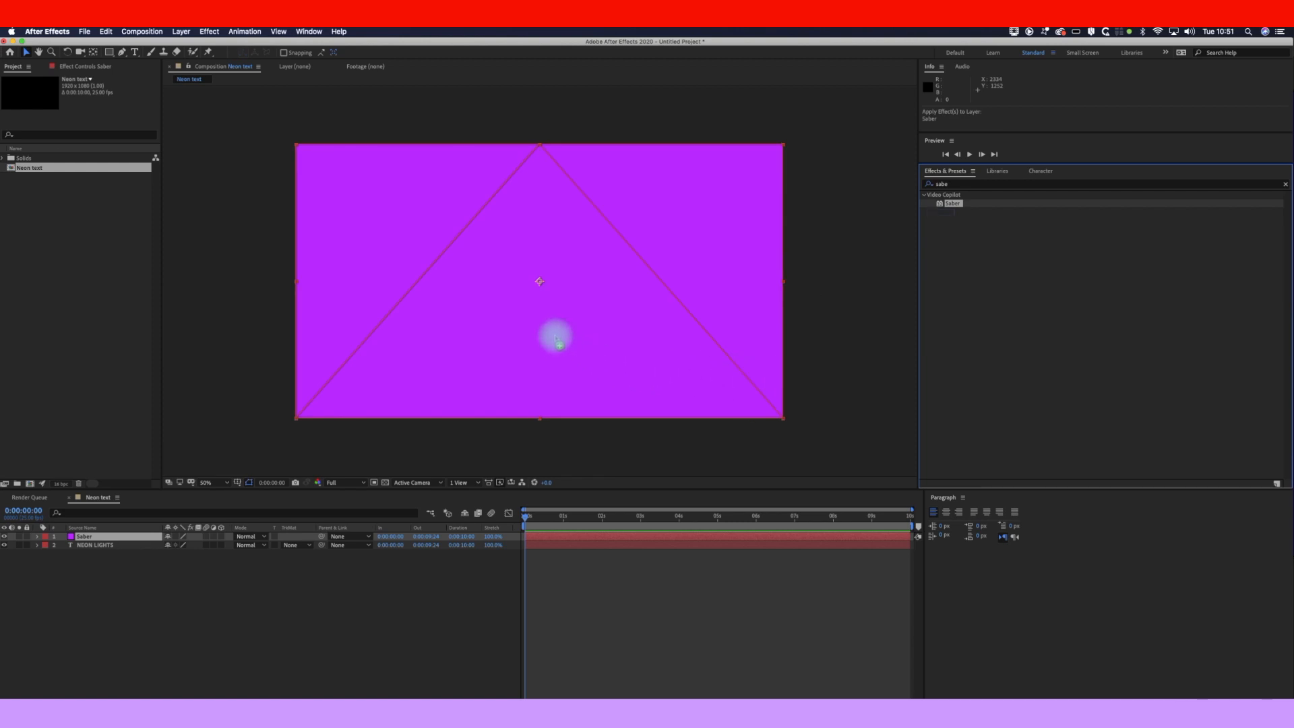
pyautogui.moveTo(557, 341); pyautogui.dragTo(555, 337)
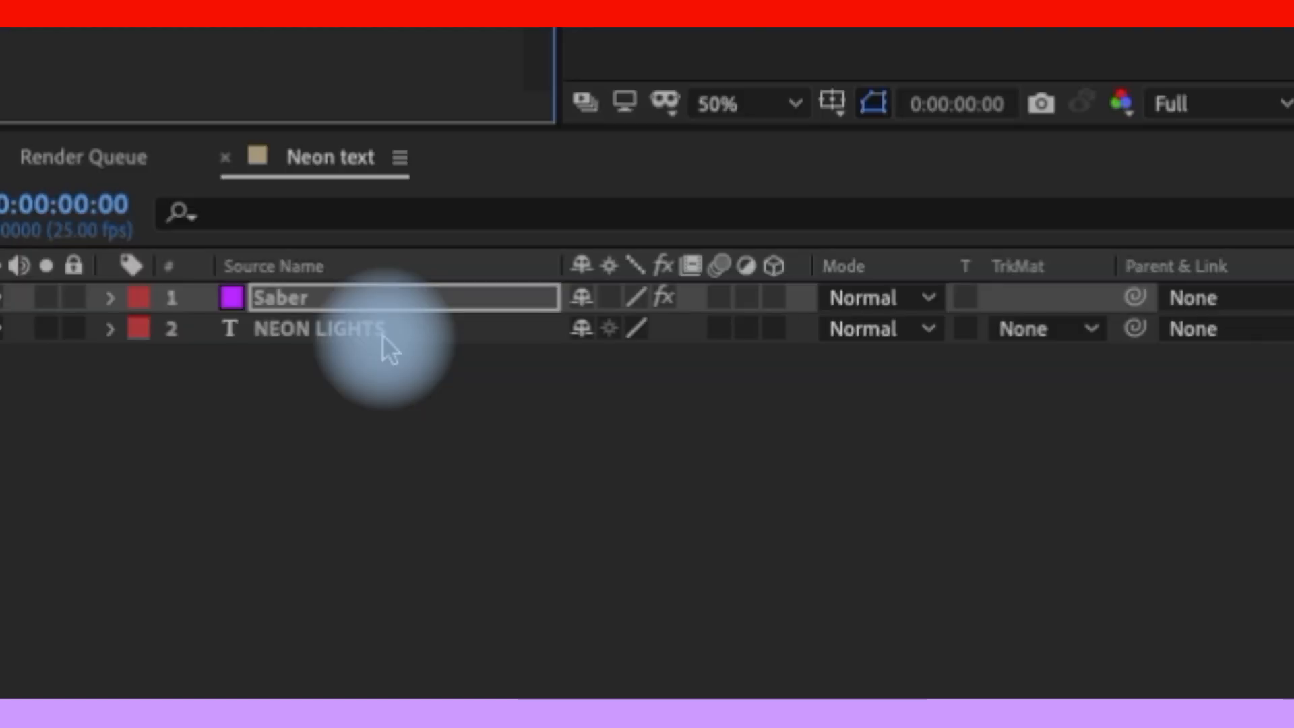
pyautogui.click(383, 333)
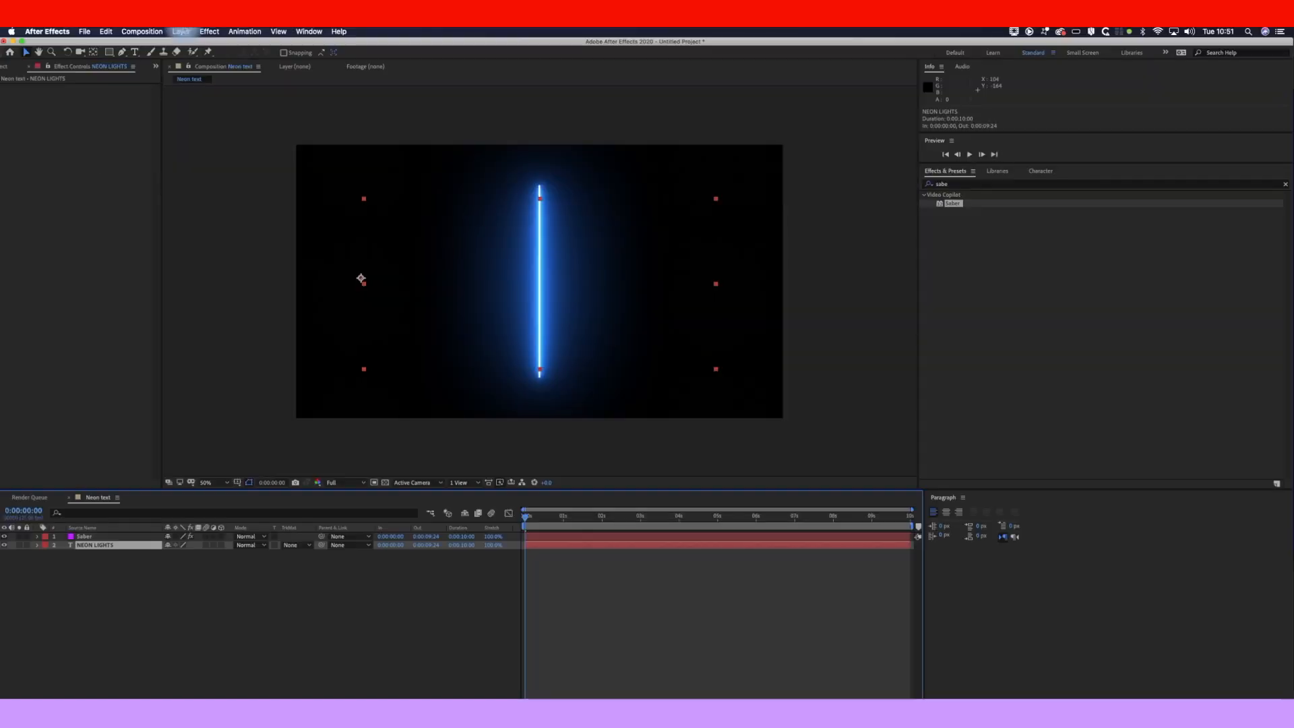
pyautogui.click(181, 31)
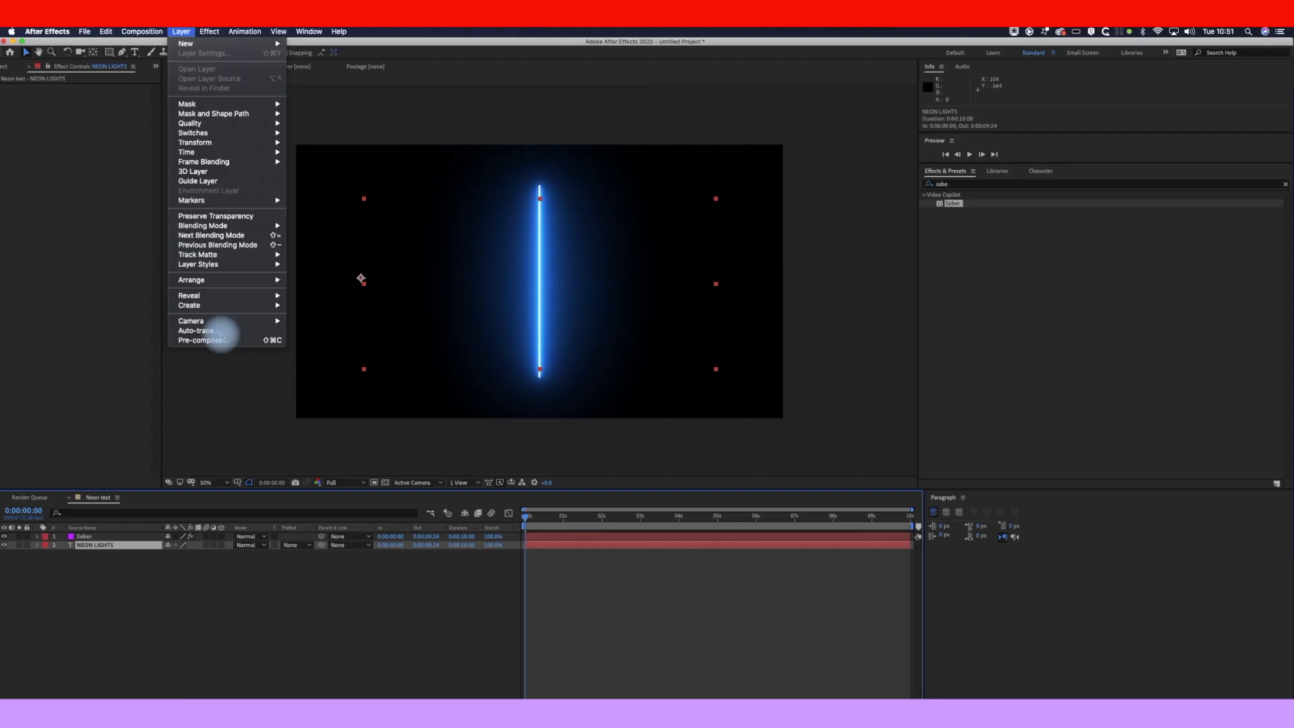
# Step: Auto-trace the NEON LIGHTS letter outlines into a new layer and select its masks
pyautogui.click(306, 583)
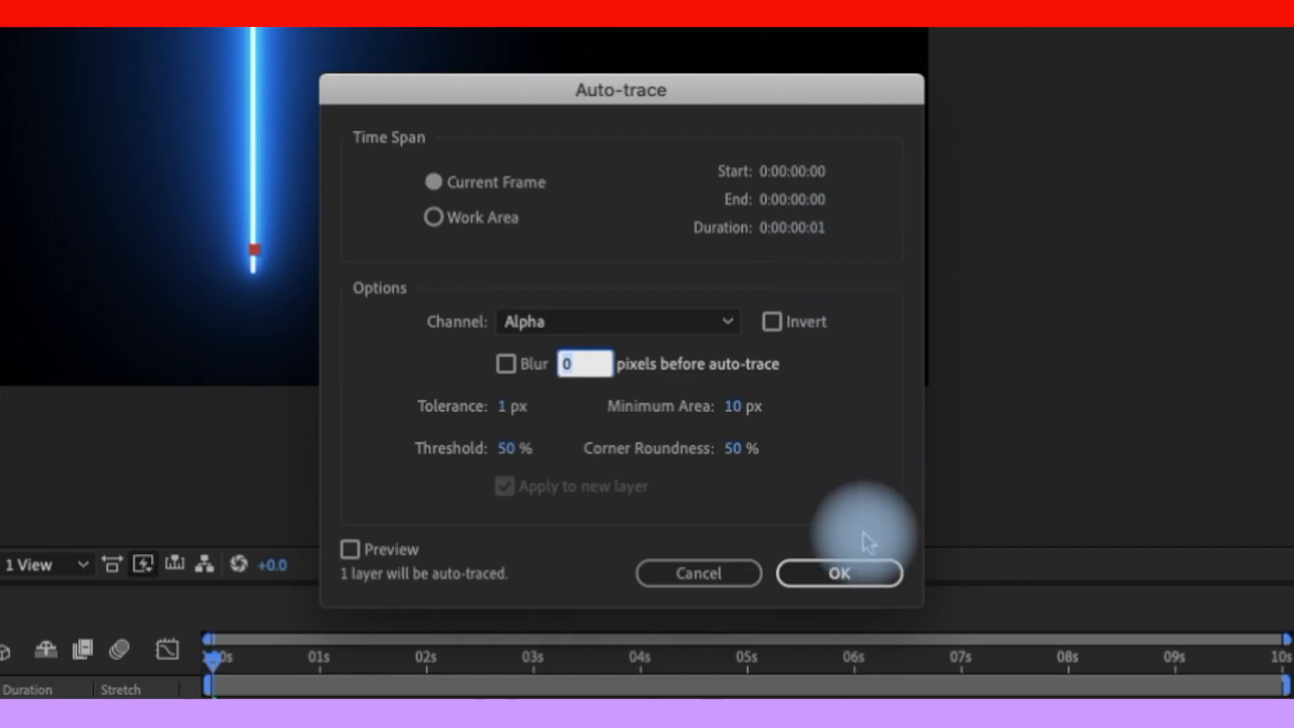
pyautogui.click(859, 578)
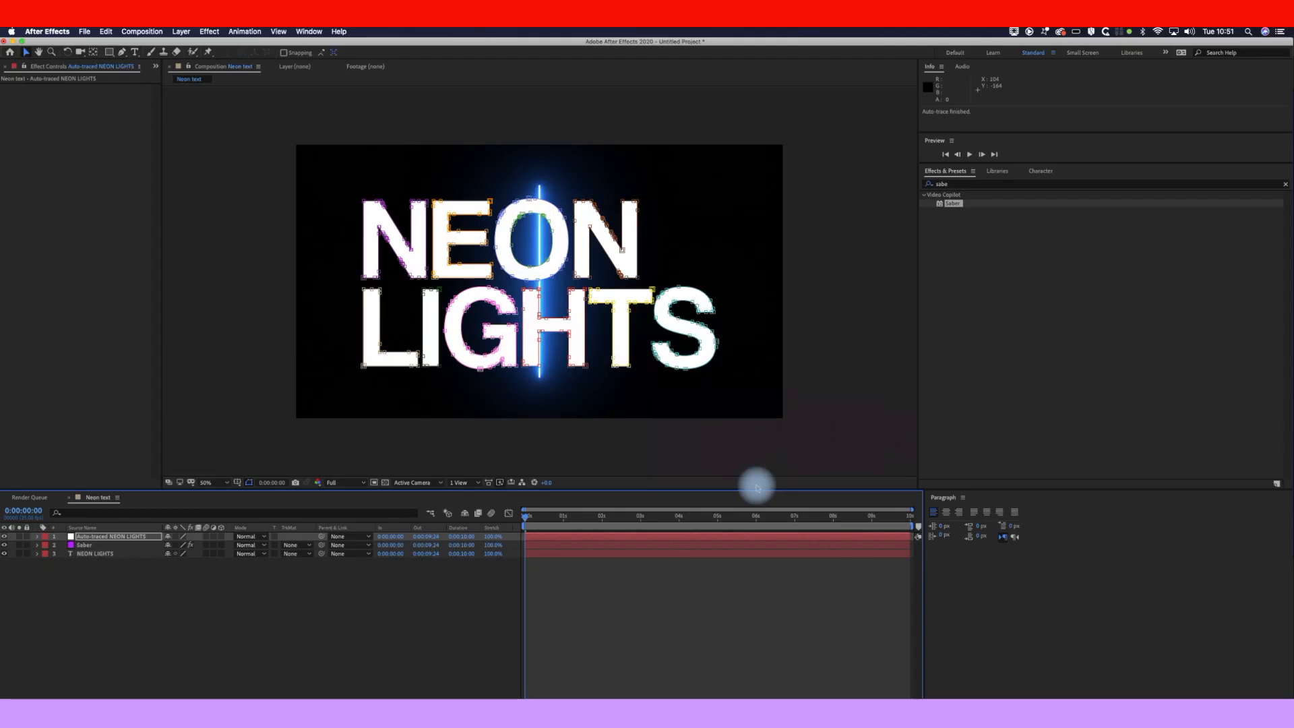
pyautogui.click(37, 537)
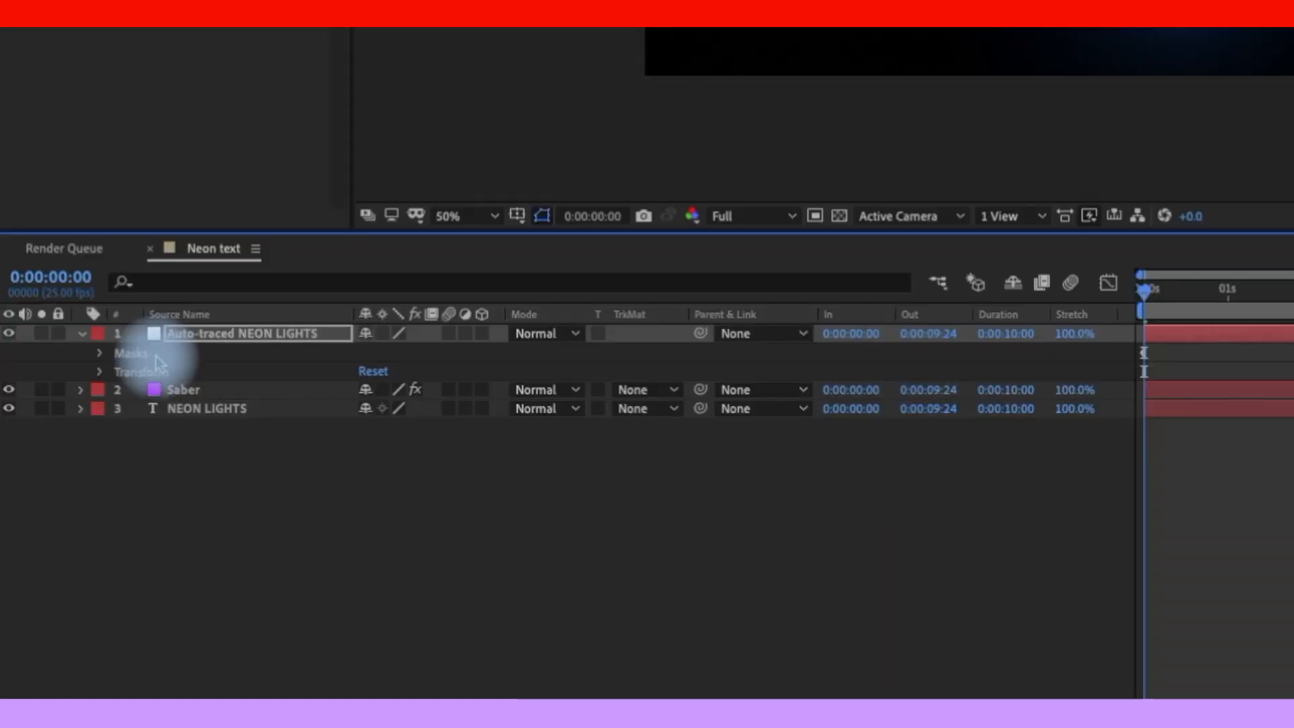
pyautogui.click(69, 545)
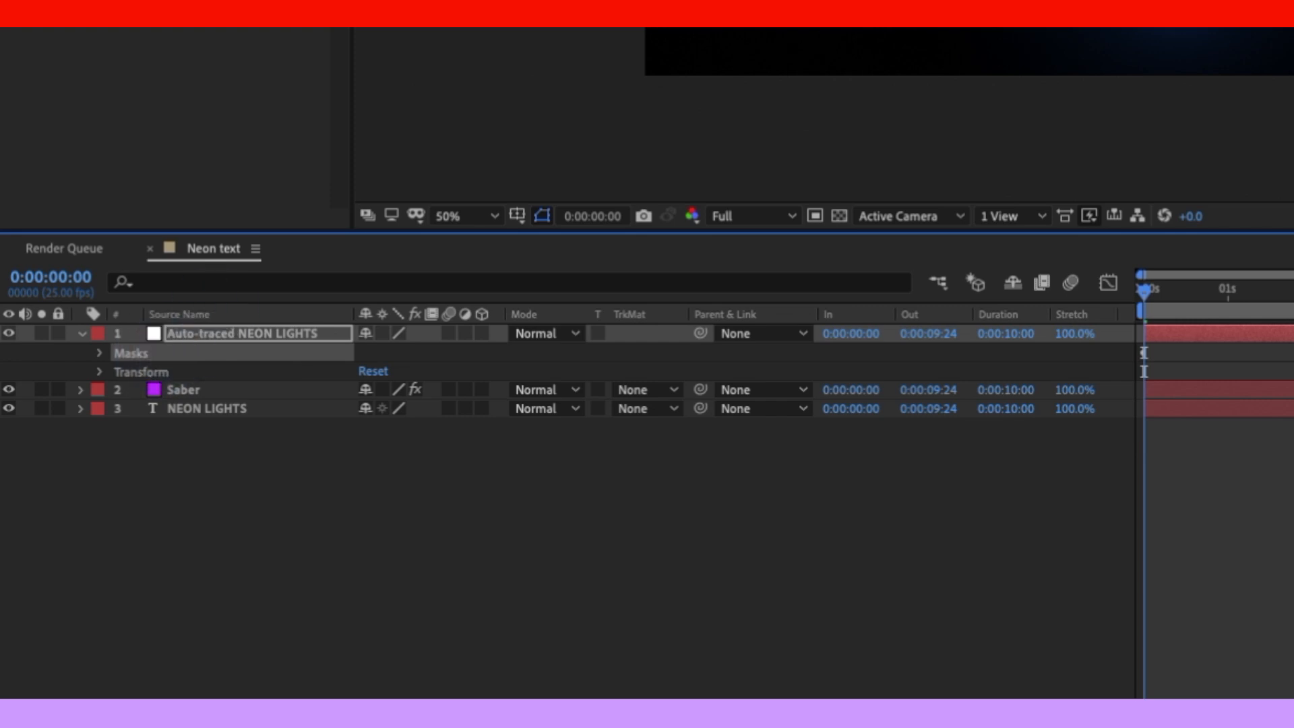
# Step: Copy the traced masks, hide the Auto-traced layer, and select the Saber layer
pyautogui.click(106, 32)
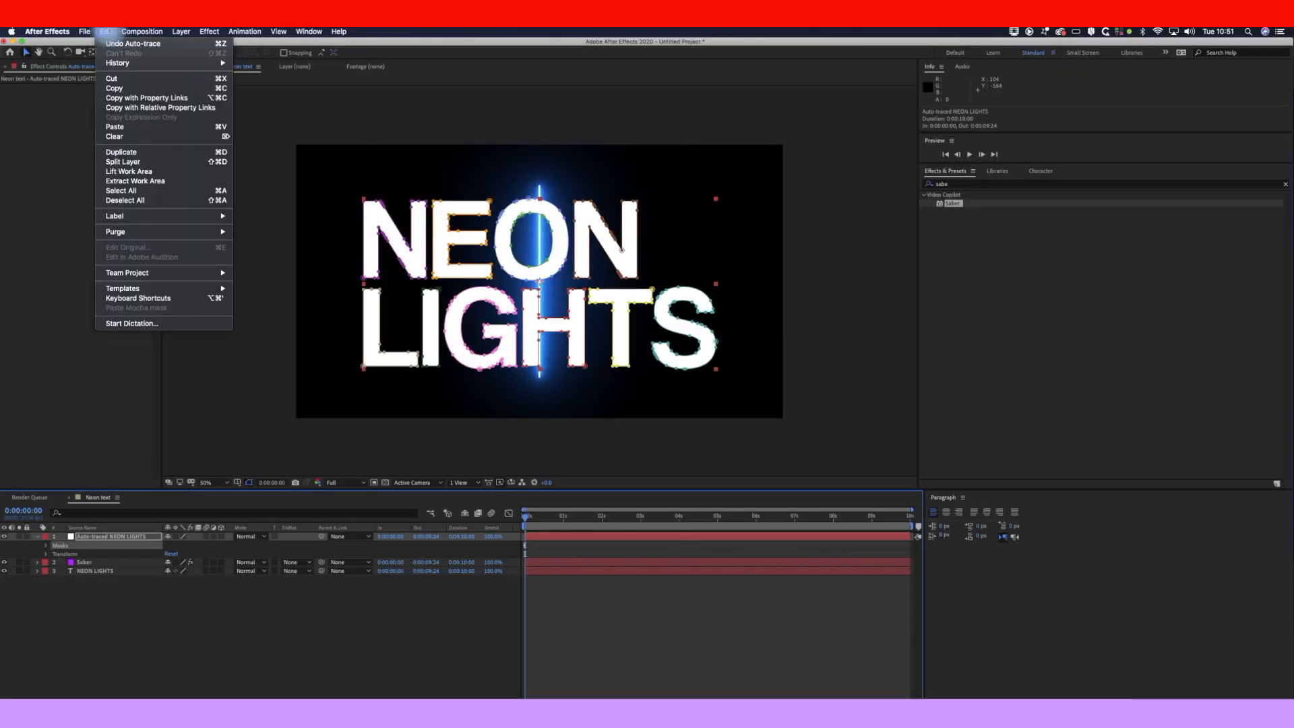
pyautogui.click(139, 90)
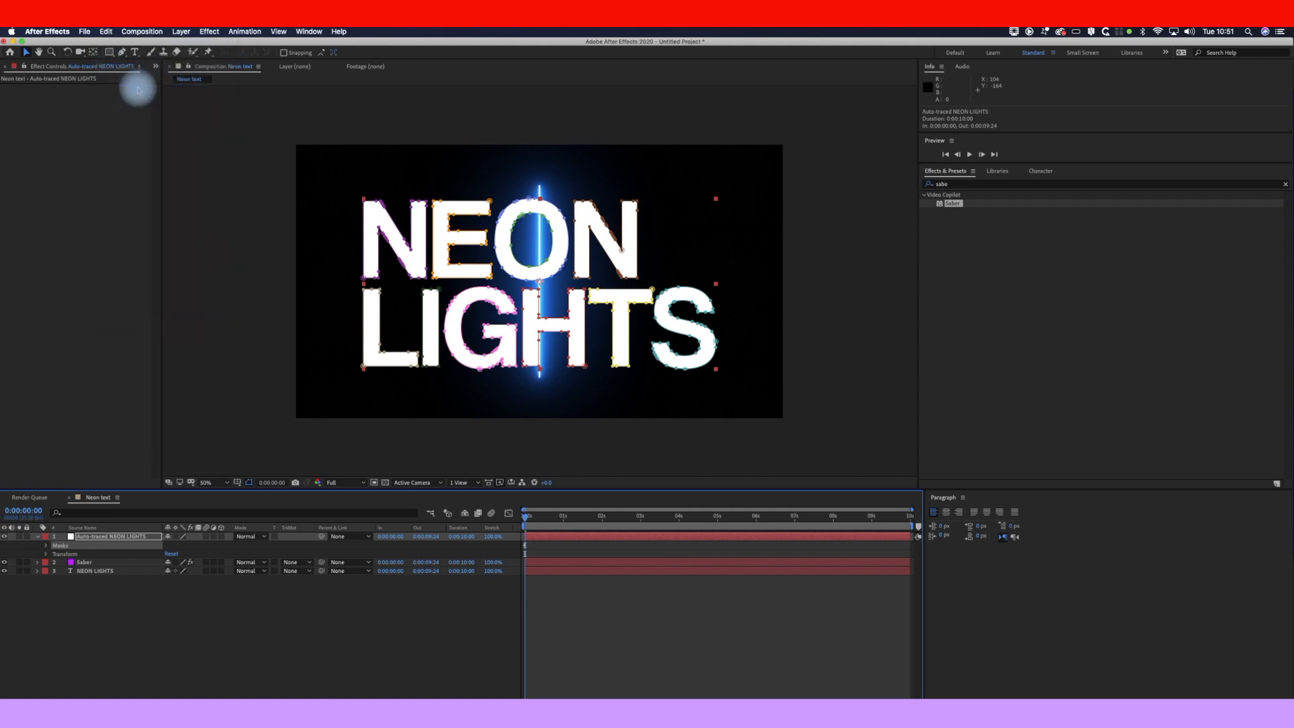
pyautogui.click(4, 536)
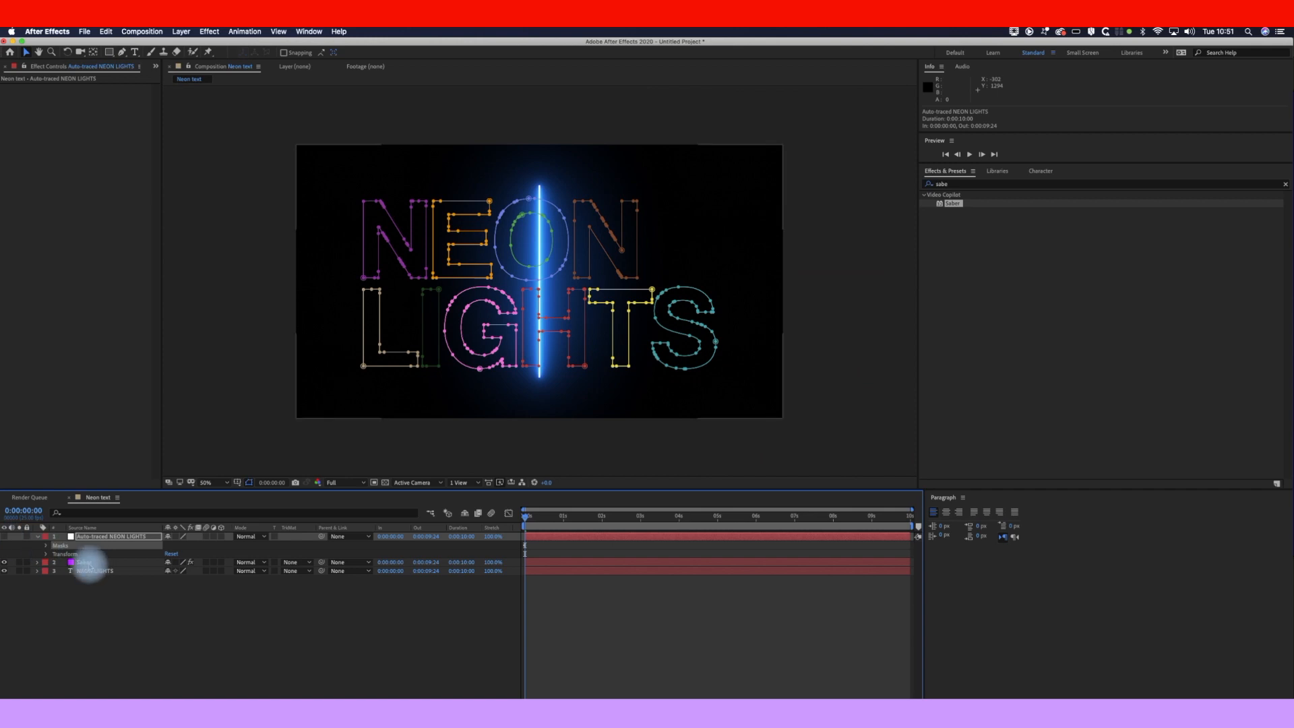
pyautogui.click(88, 564)
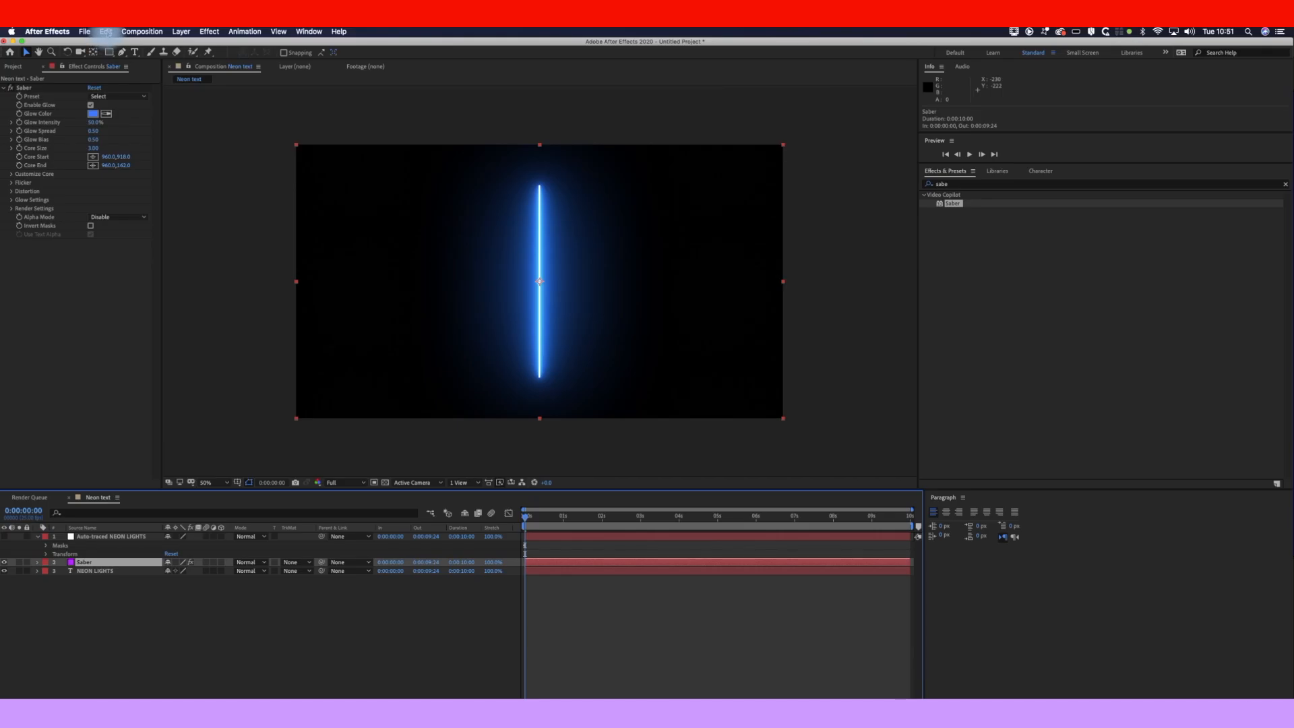
# Step: Paste the letter masks onto Saber and set its Core Type to Layer Masks
pyautogui.click(106, 32)
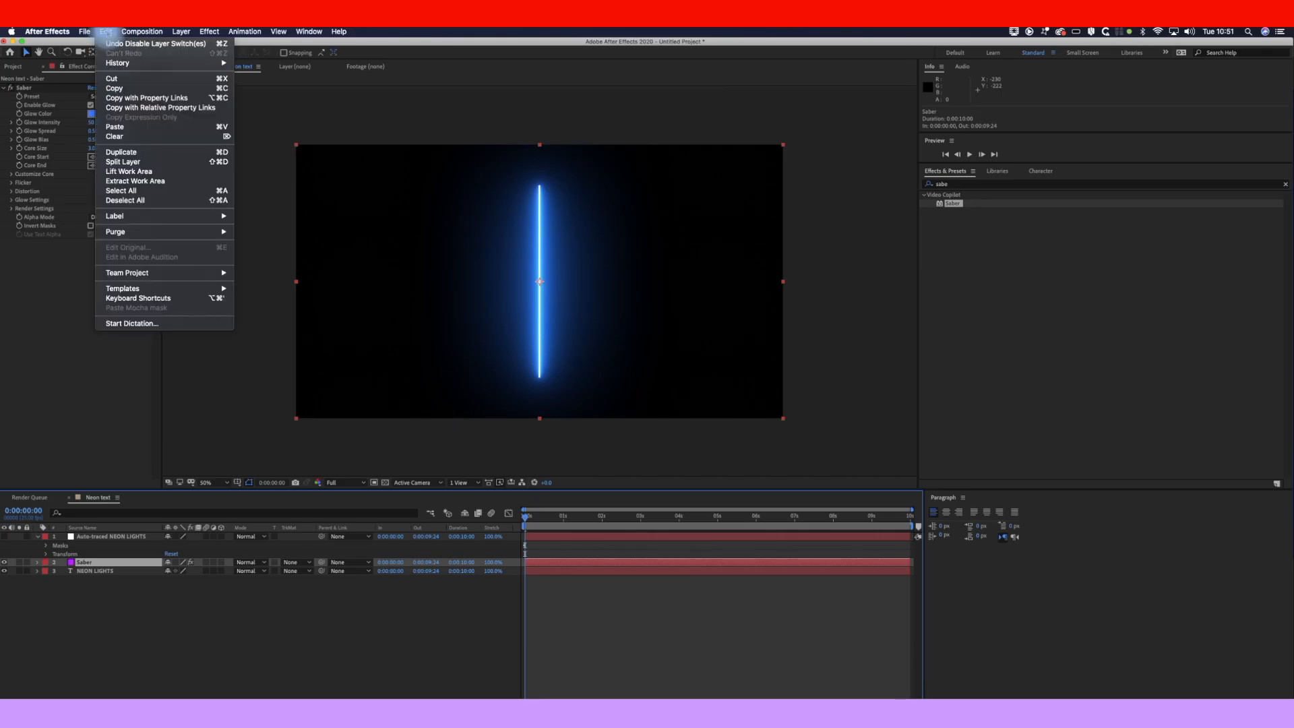
pyautogui.click(131, 129)
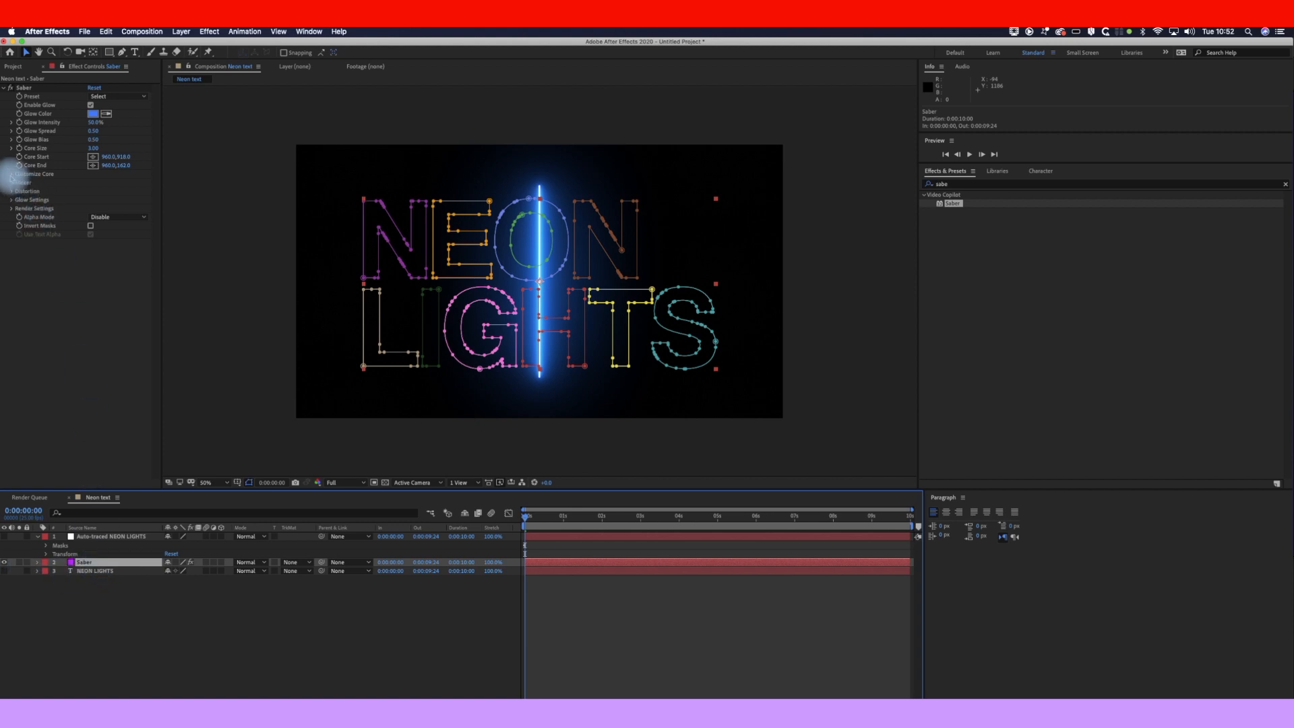
pyautogui.click(12, 175)
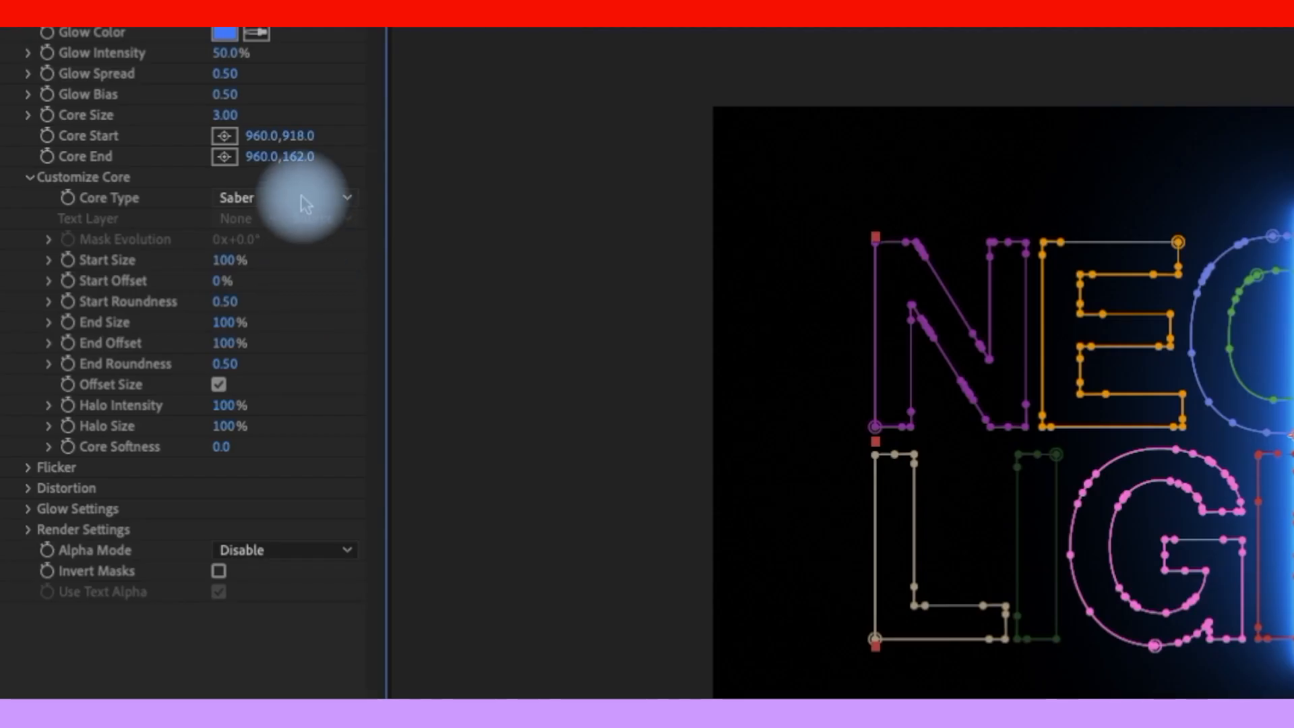
pyautogui.click(305, 201)
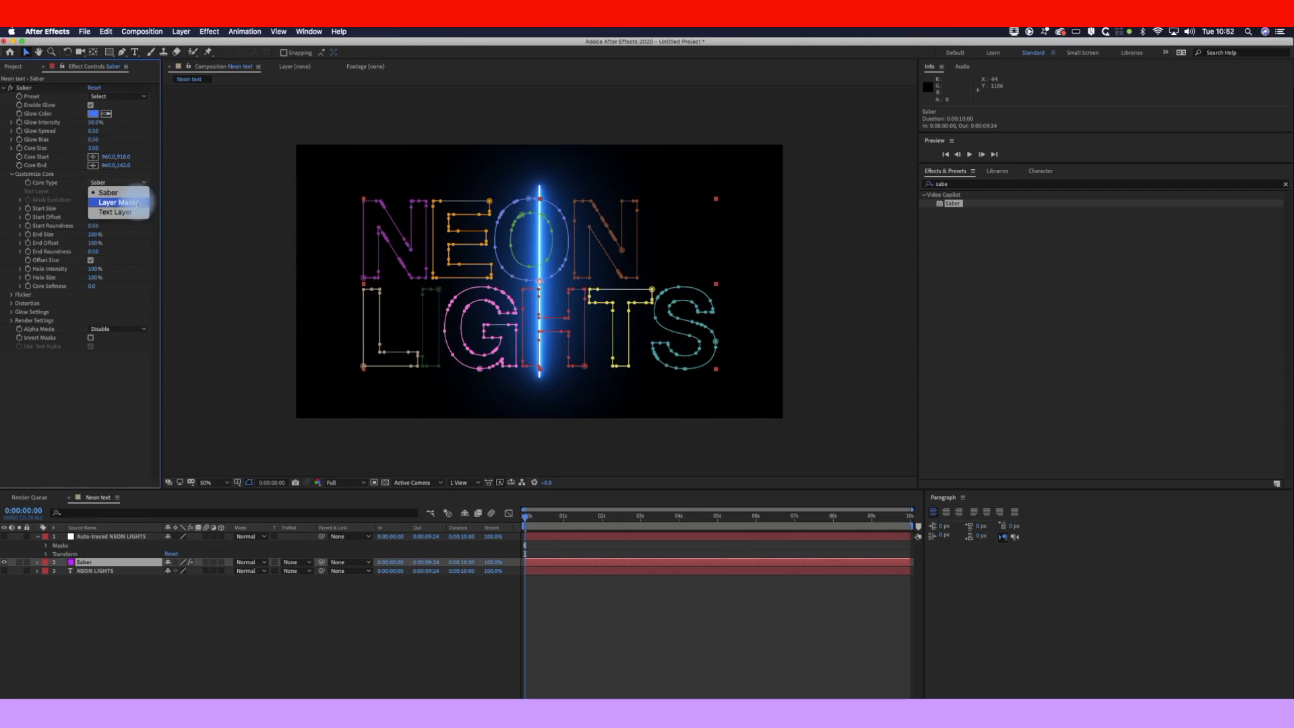
pyautogui.click(118, 202)
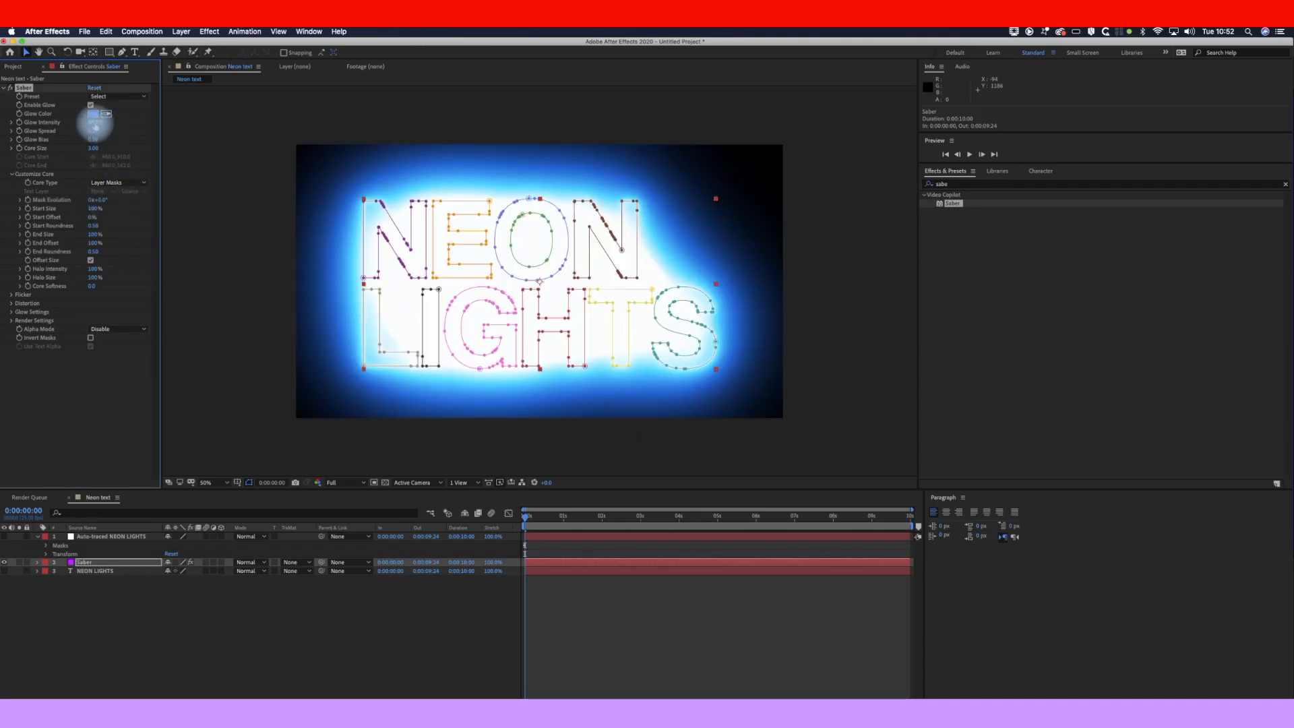
# Step: Lower Saber's Glow Intensity to 22%
pyautogui.click(138, 130)
pyautogui.moveTo(94, 122); pyautogui.dragTo(80, 125)
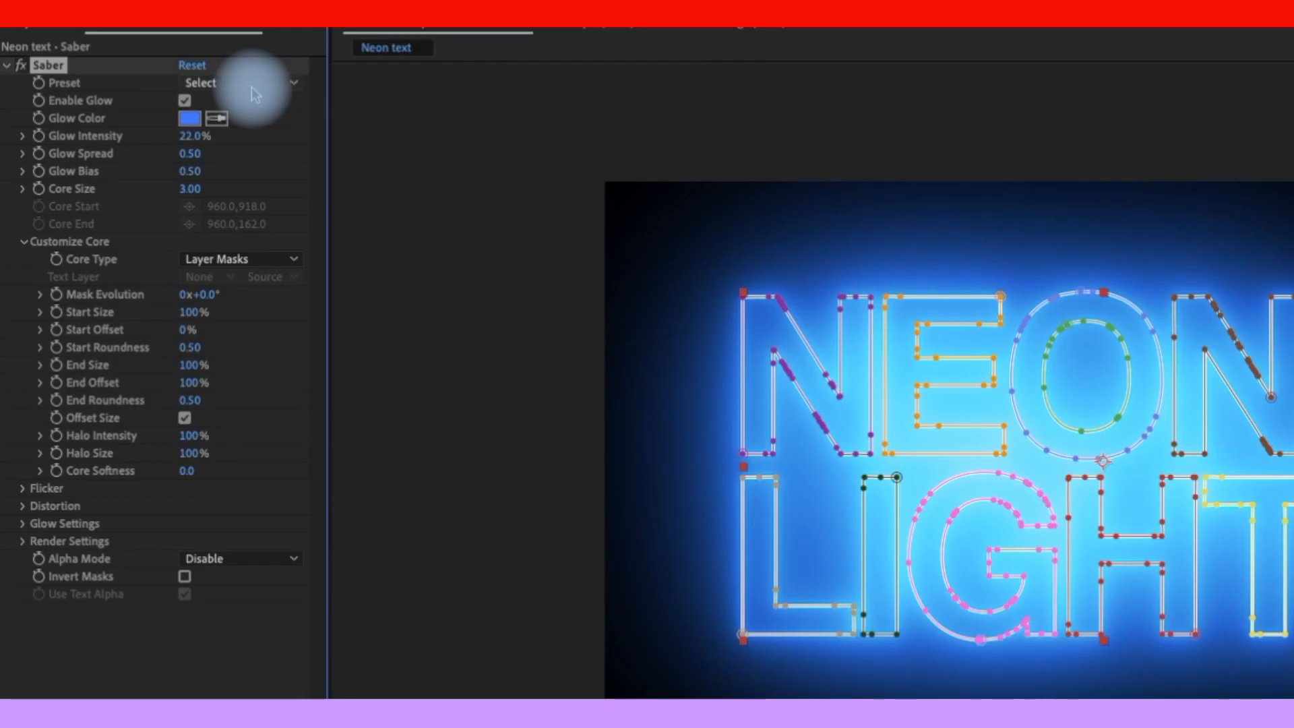
pyautogui.click(257, 87)
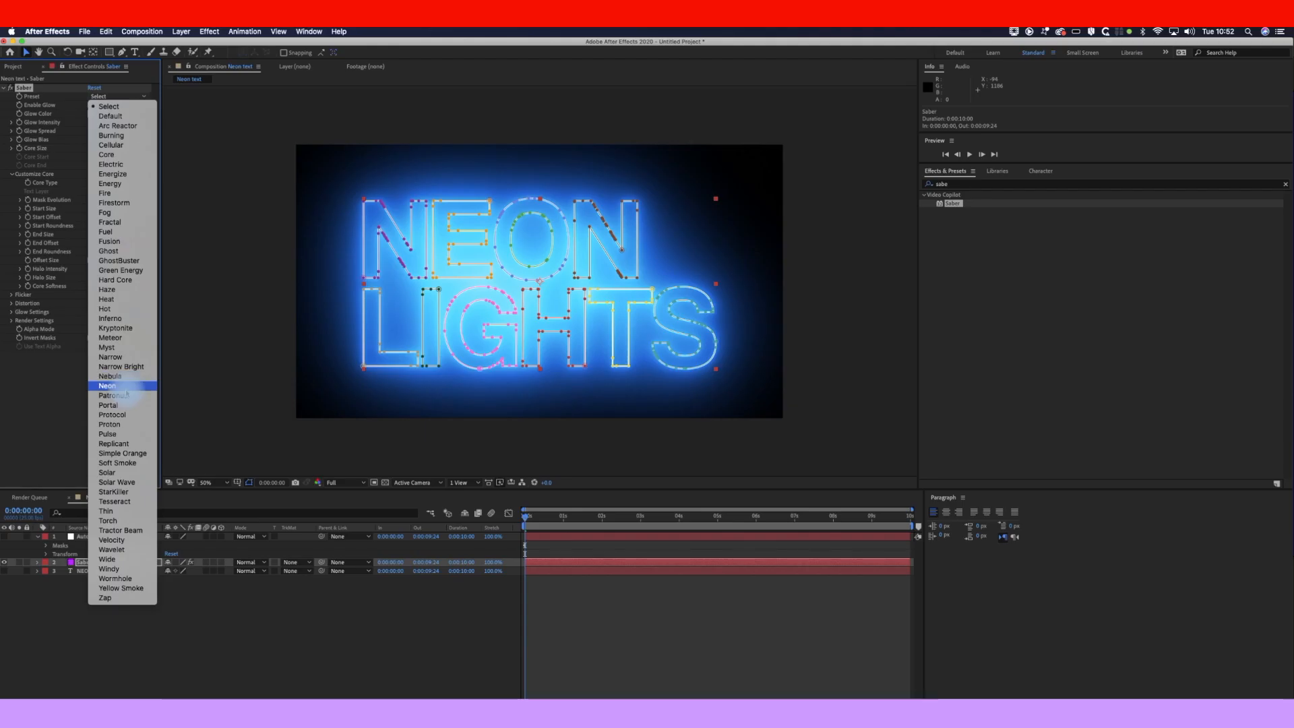
# Step: Apply Saber's Neon preset for pink tubing and reduce Glow Intensity to 46%
pyautogui.click(125, 389)
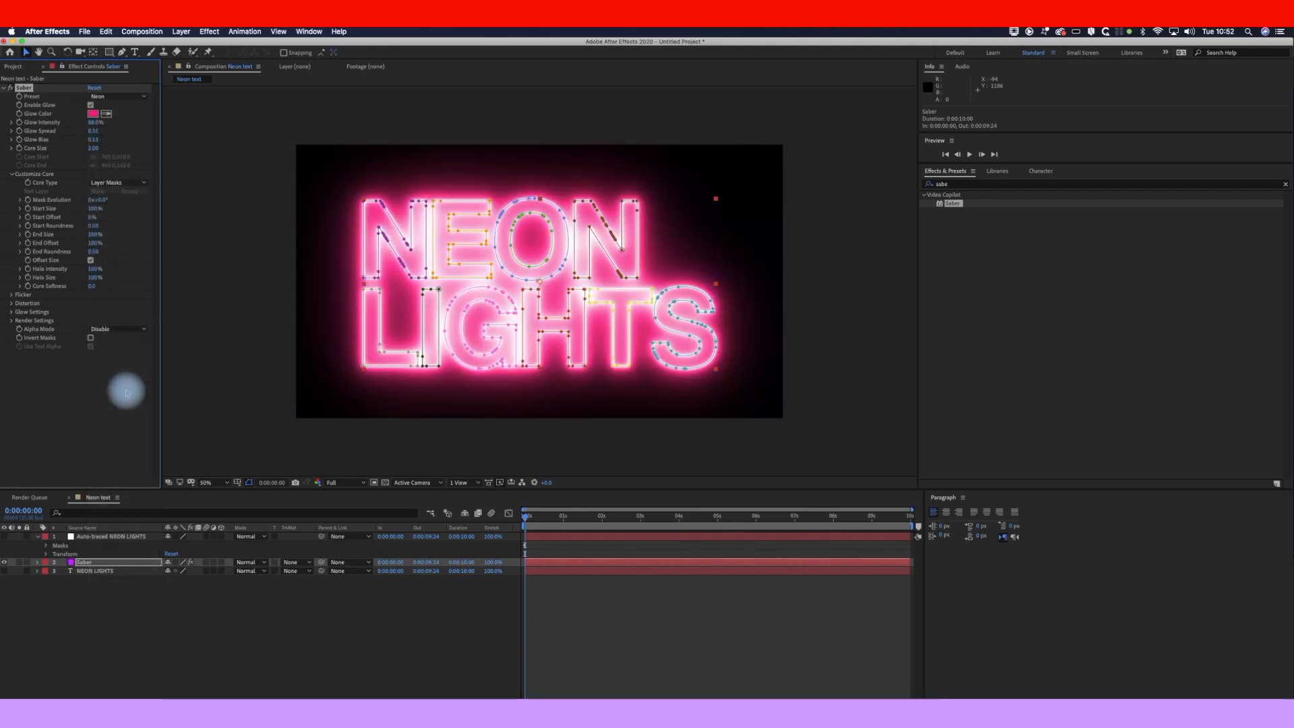
pyautogui.click(610, 683)
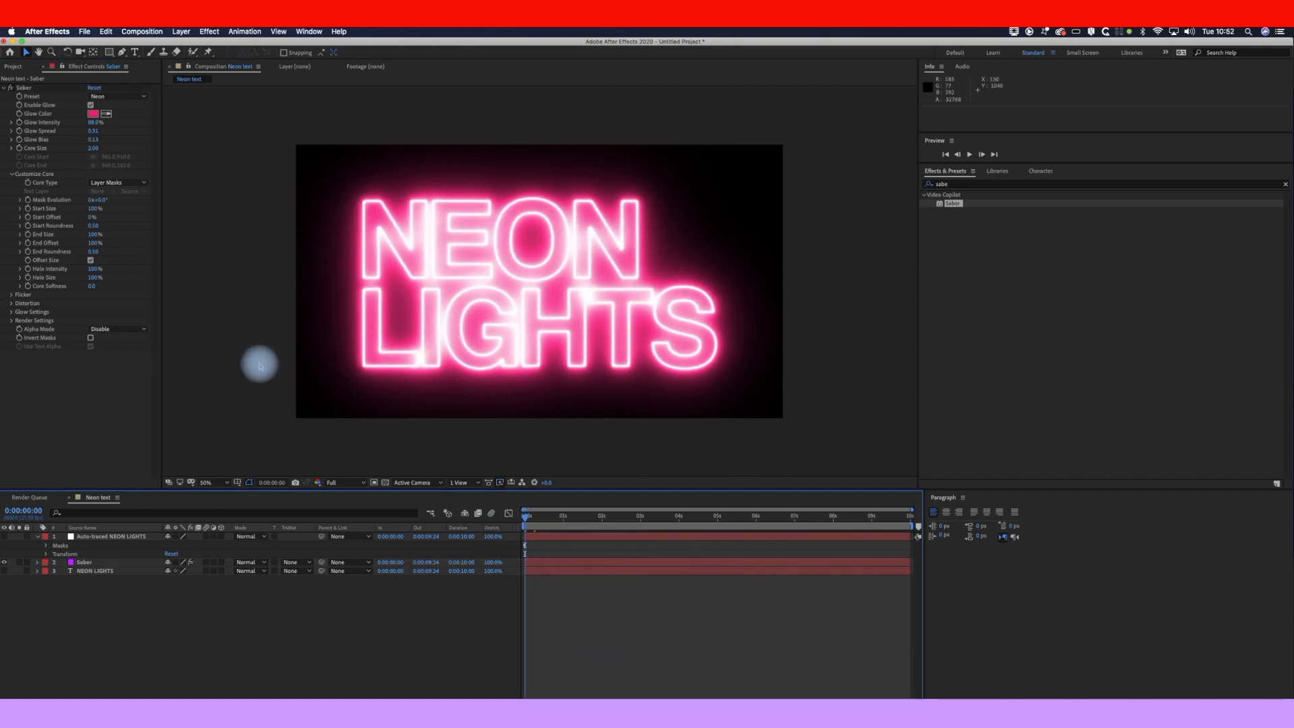
pyautogui.click(95, 117)
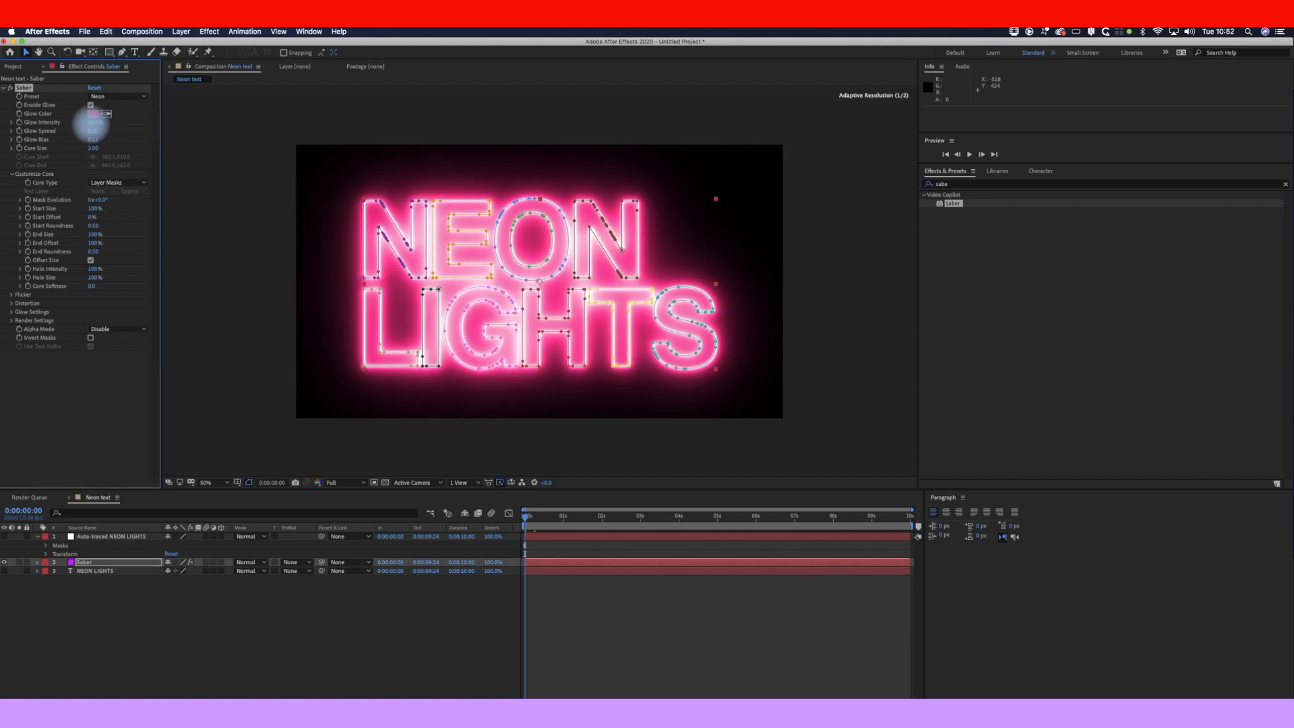
pyautogui.moveTo(95, 122); pyautogui.dragTo(74, 127)
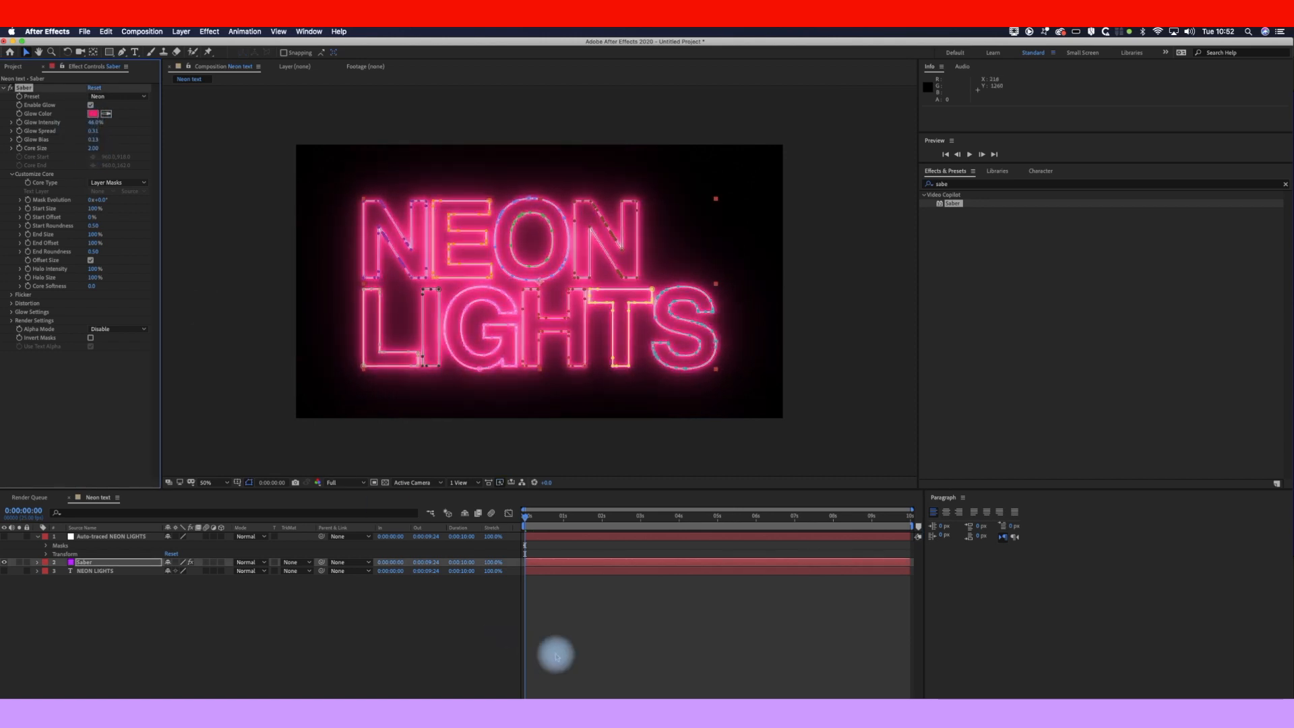
pyautogui.click(577, 651)
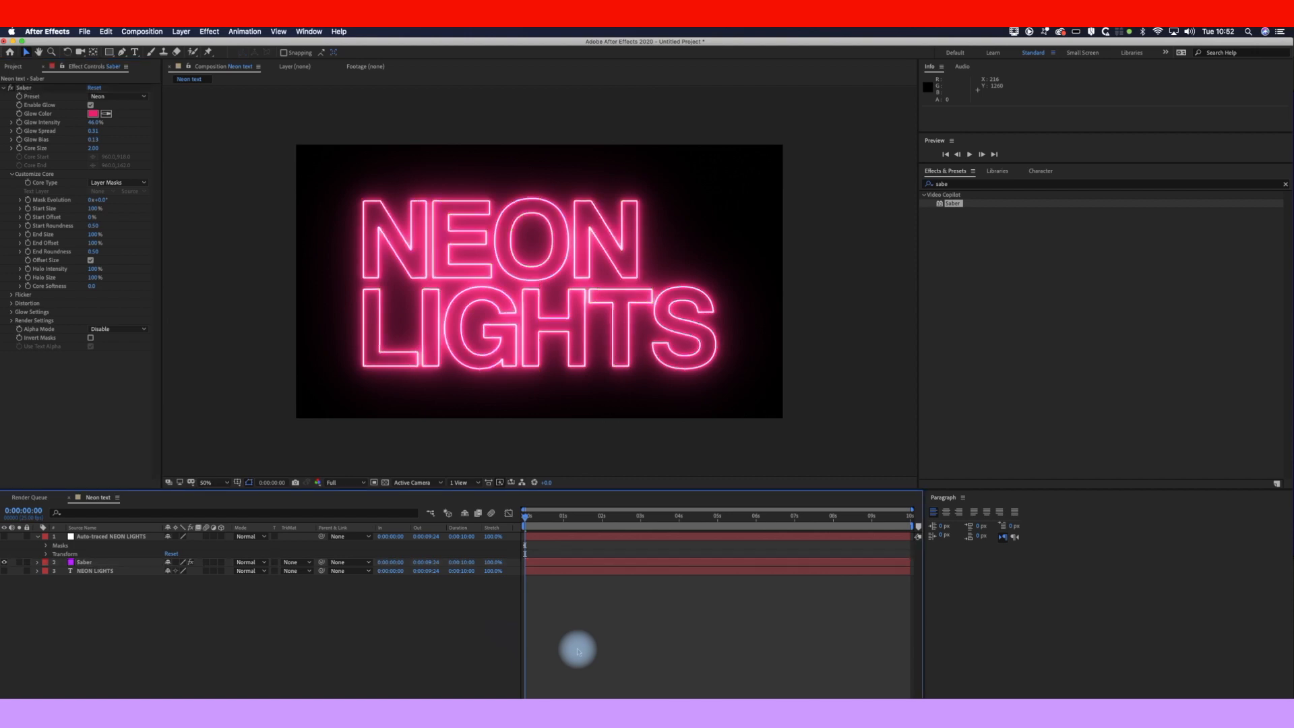
# Step: Keyframe Saber's End Offset at 0% at the start of the timeline
pyautogui.click(531, 515)
pyautogui.moveTo(531, 516); pyautogui.dragTo(514, 520)
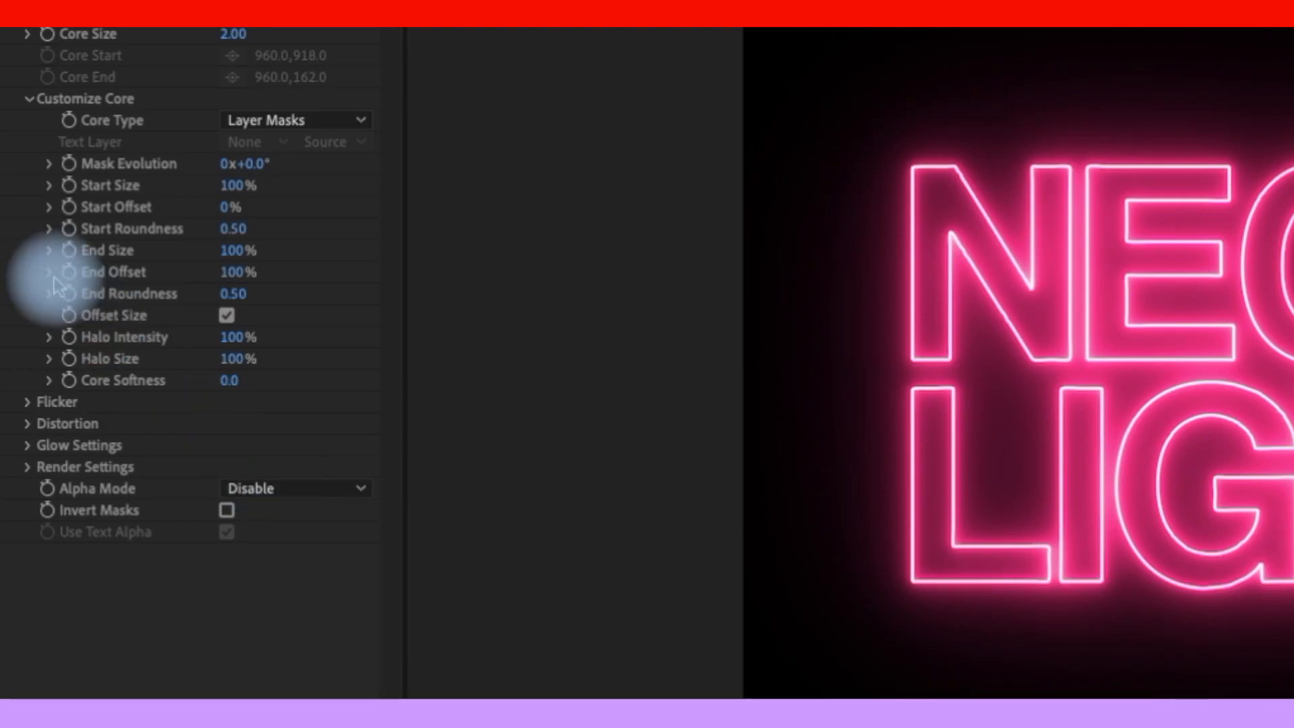
pyautogui.click(49, 273)
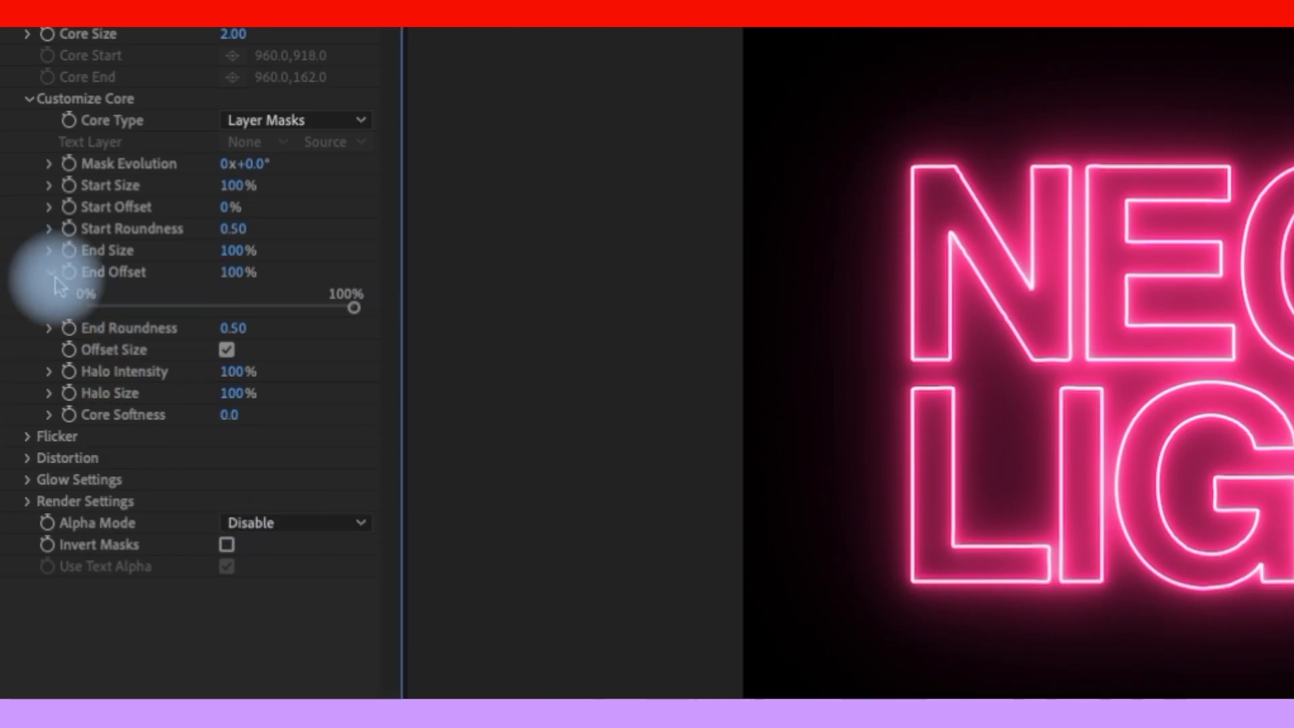
pyautogui.click(68, 273)
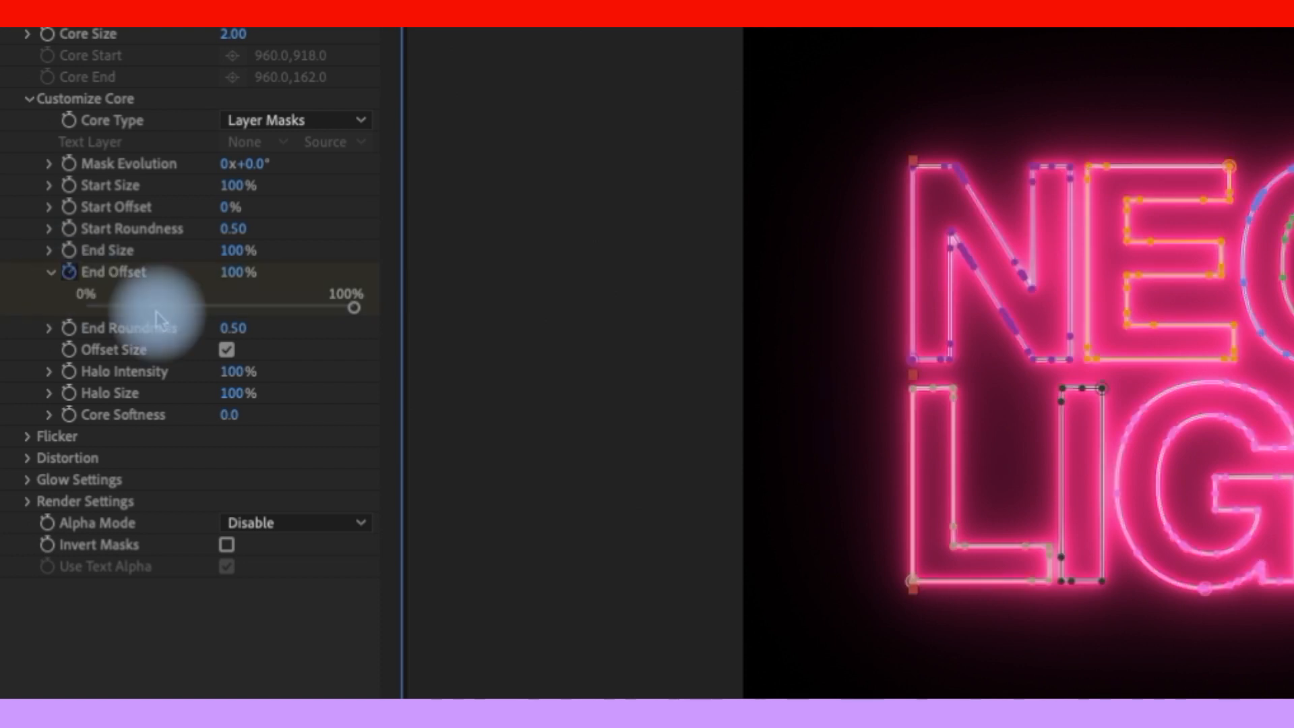
pyautogui.moveTo(356, 309); pyautogui.dragTo(114, 309)
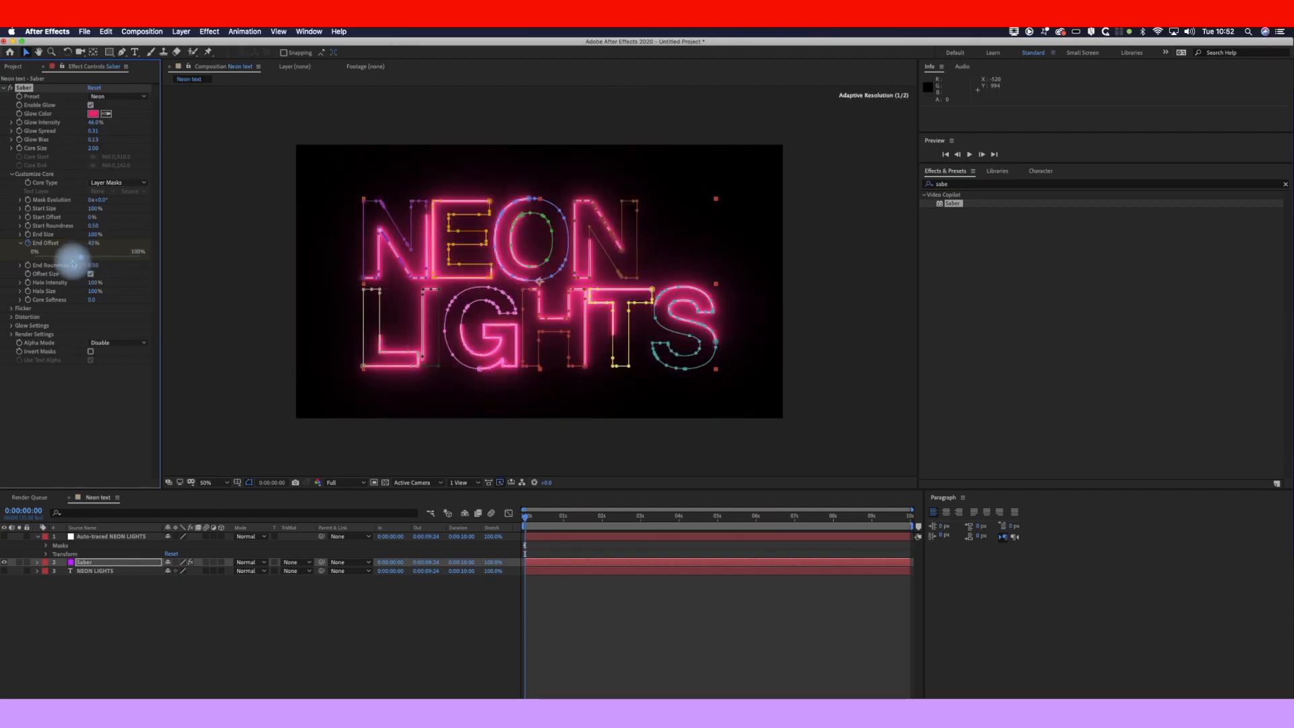
pyautogui.moveTo(42, 259); pyautogui.dragTo(24, 263)
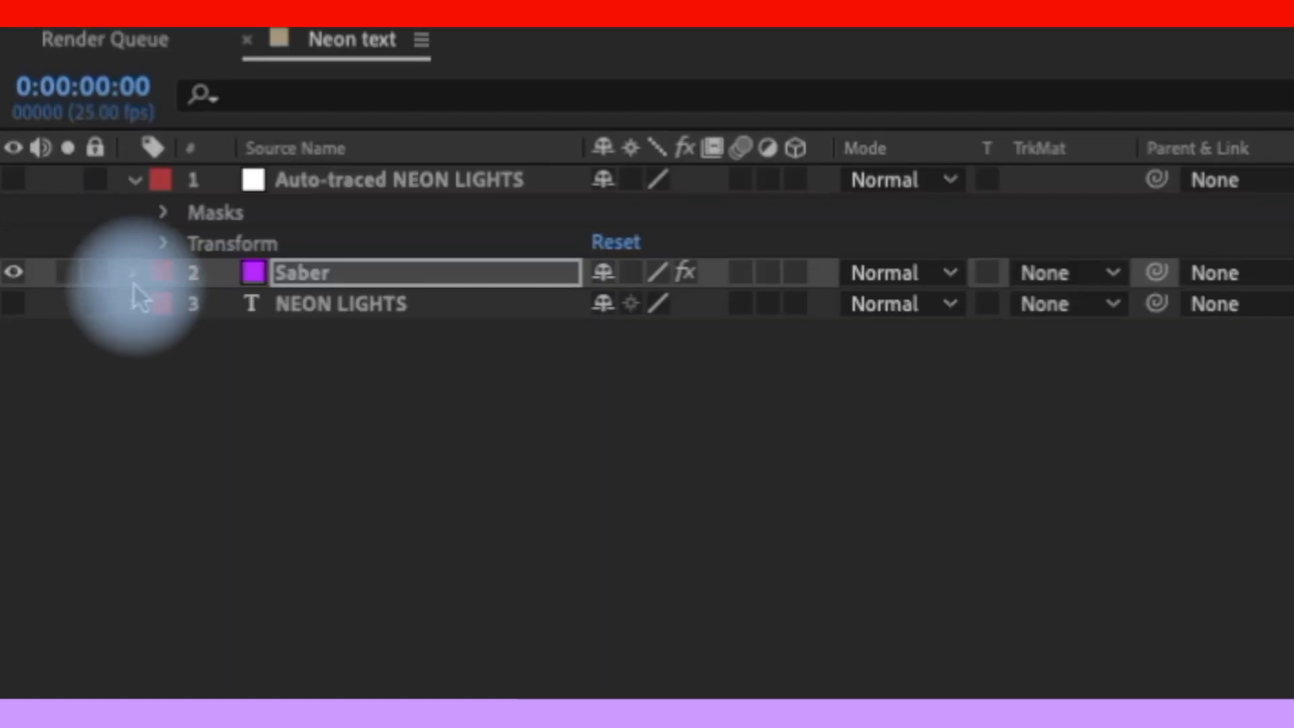
# Step: Expand the Saber layer's effect properties down to Customize Core in the timeline
pyautogui.click(133, 275)
pyautogui.click(162, 339)
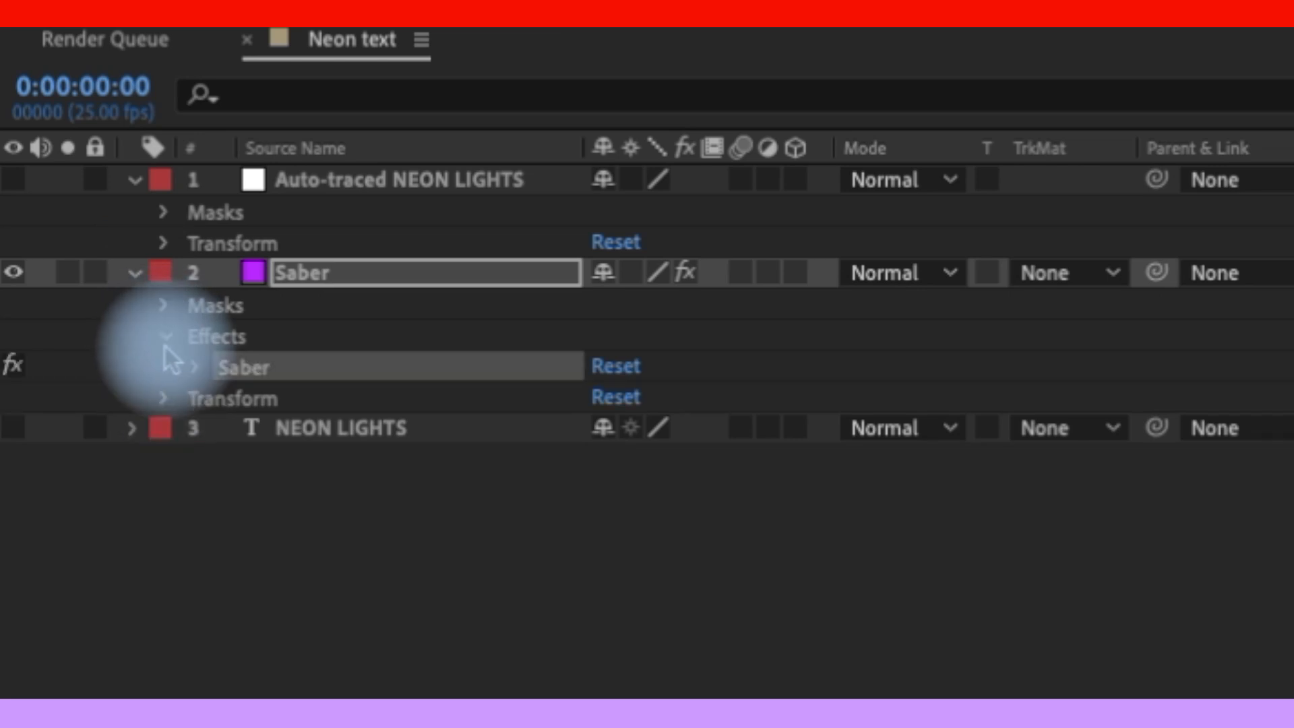
pyautogui.click(194, 371)
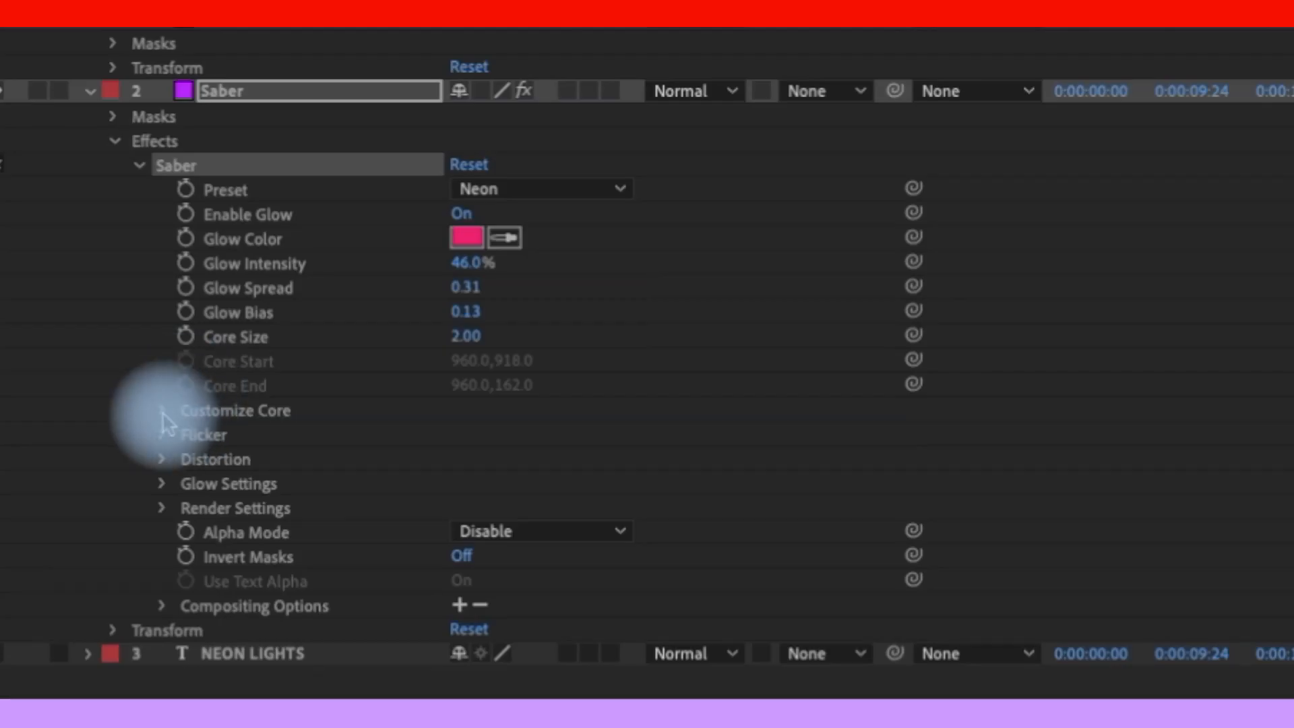
pyautogui.click(64, 675)
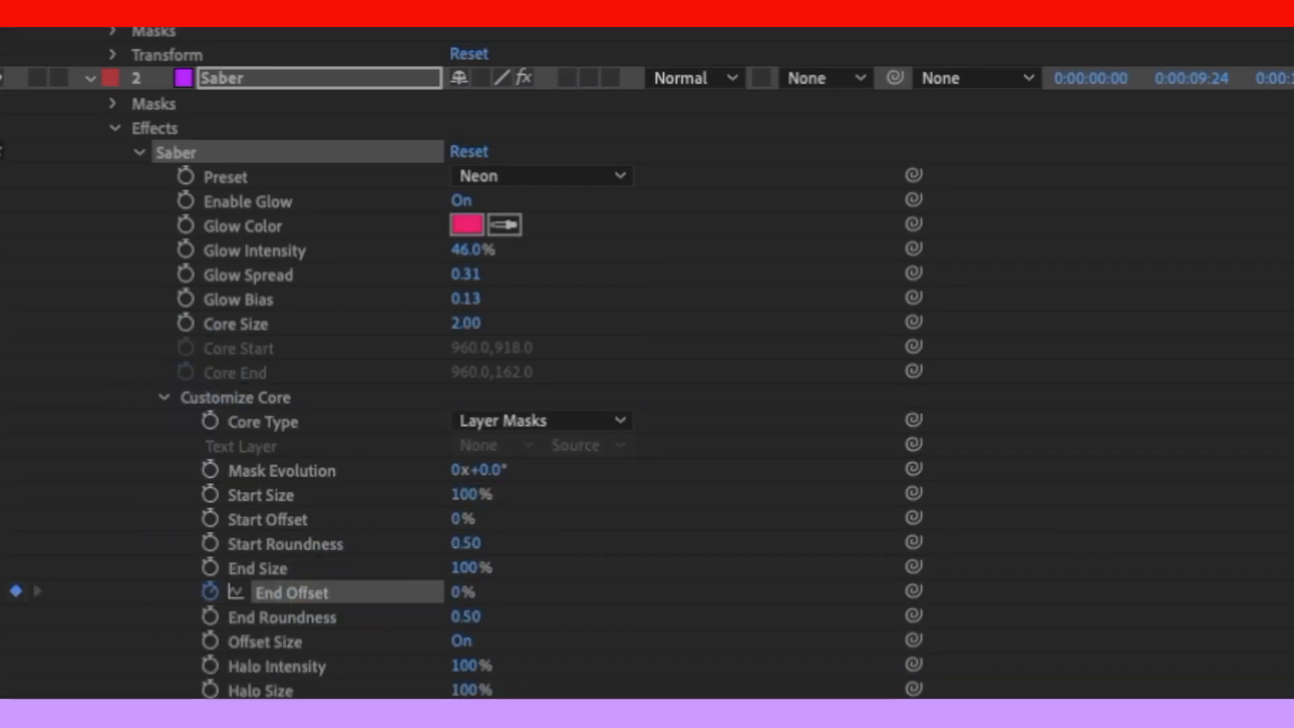
pyautogui.scroll(-5, 648, 377)
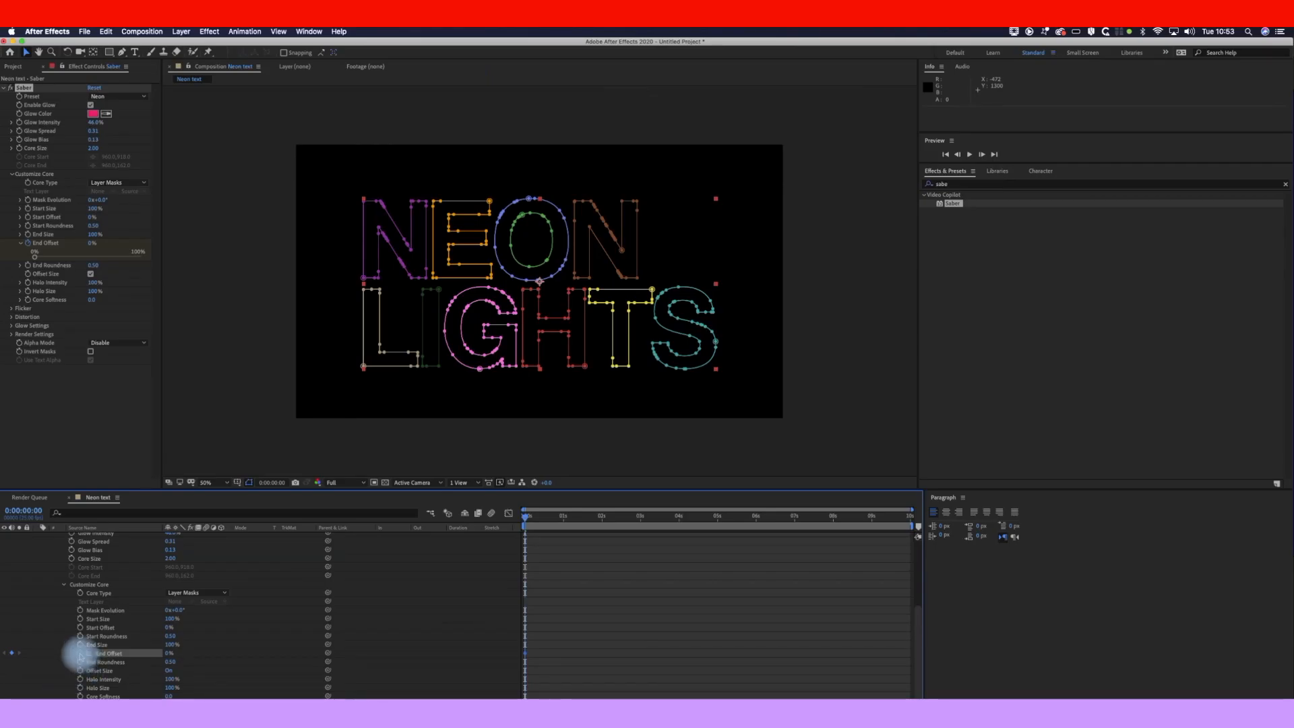
pyautogui.click(602, 526)
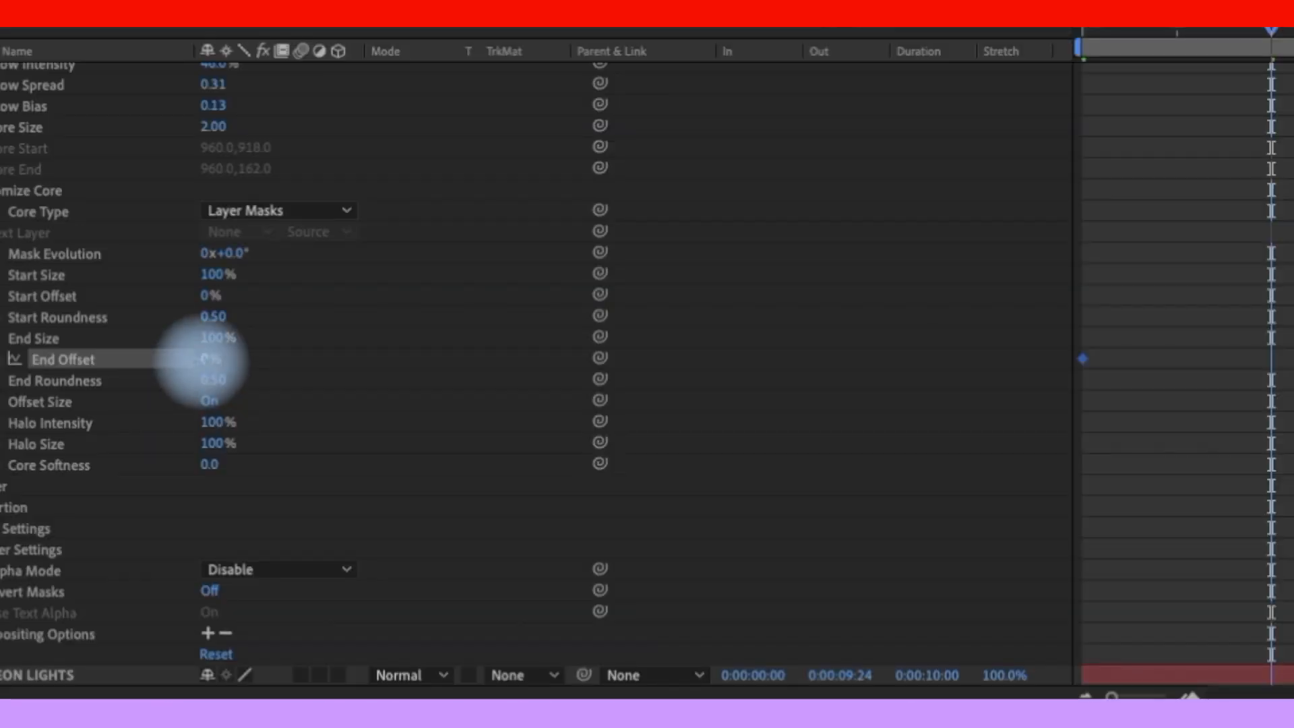
# Step: Key End Offset to 100% at two seconds, nudge End Roundness up, and select the keyframes
pyautogui.moveTo(165, 658); pyautogui.dragTo(184, 655)
pyautogui.moveTo(249, 362); pyautogui.dragTo(270, 362)
pyautogui.moveTo(293, 365); pyautogui.dragTo(344, 361)
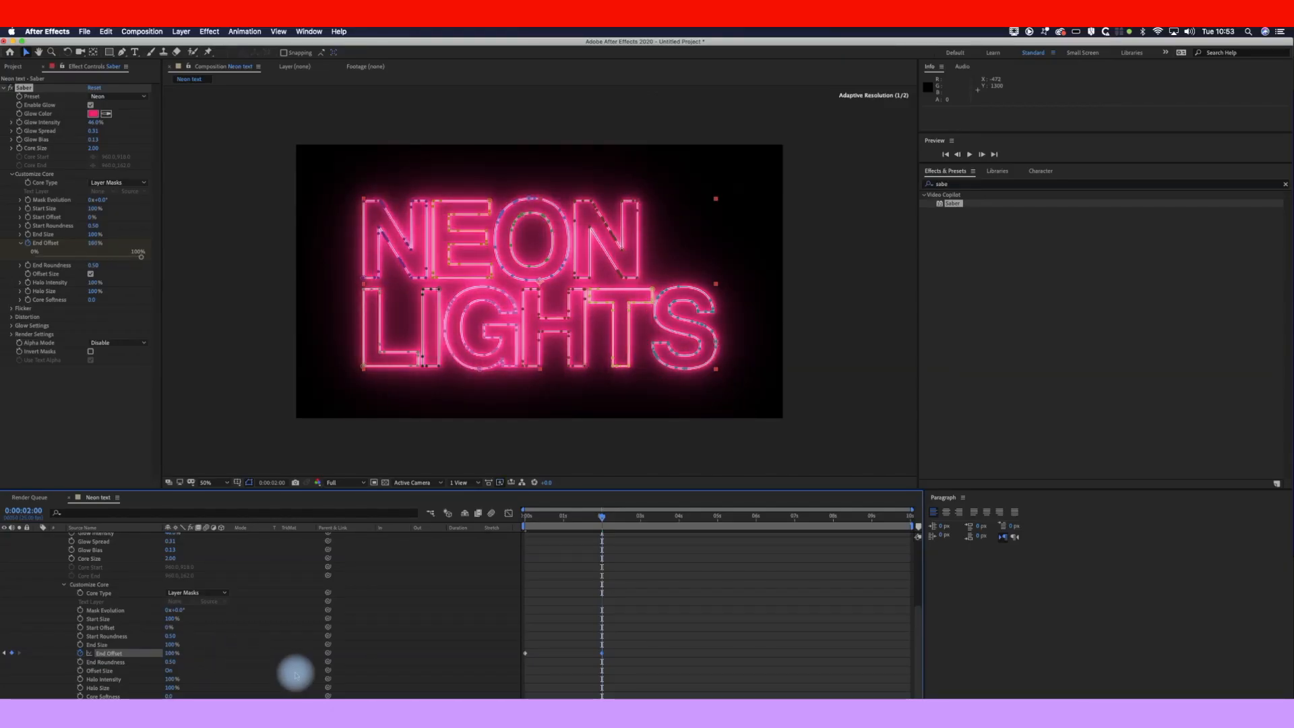
pyautogui.click(555, 519)
pyautogui.moveTo(552, 519); pyautogui.dragTo(454, 541)
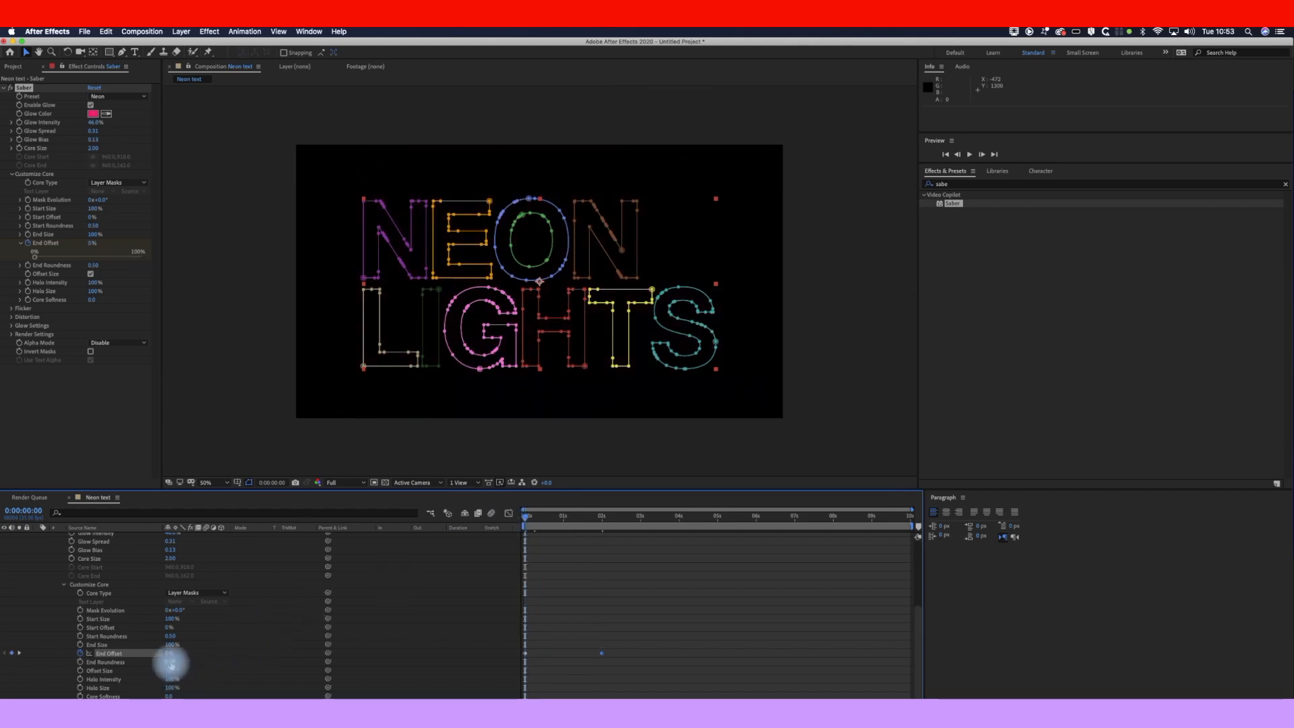
pyautogui.moveTo(172, 662); pyautogui.dragTo(181, 662)
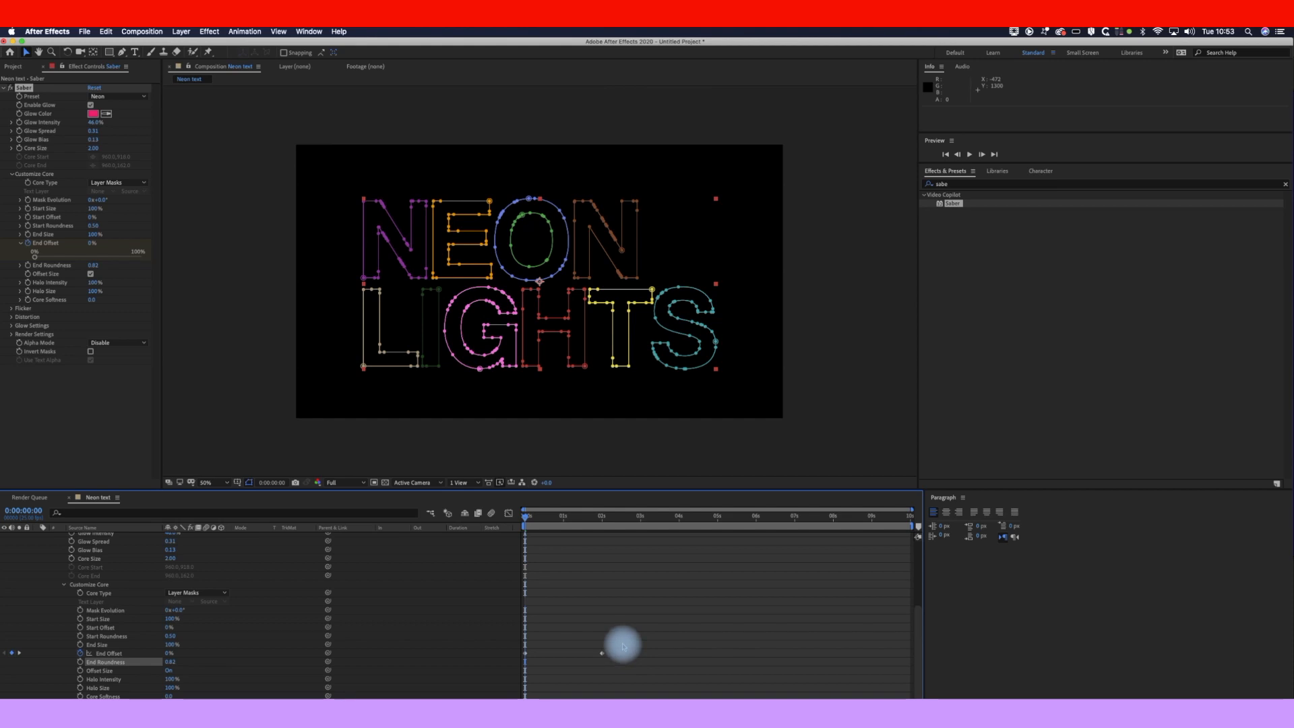
pyautogui.moveTo(623, 645); pyautogui.dragTo(519, 660)
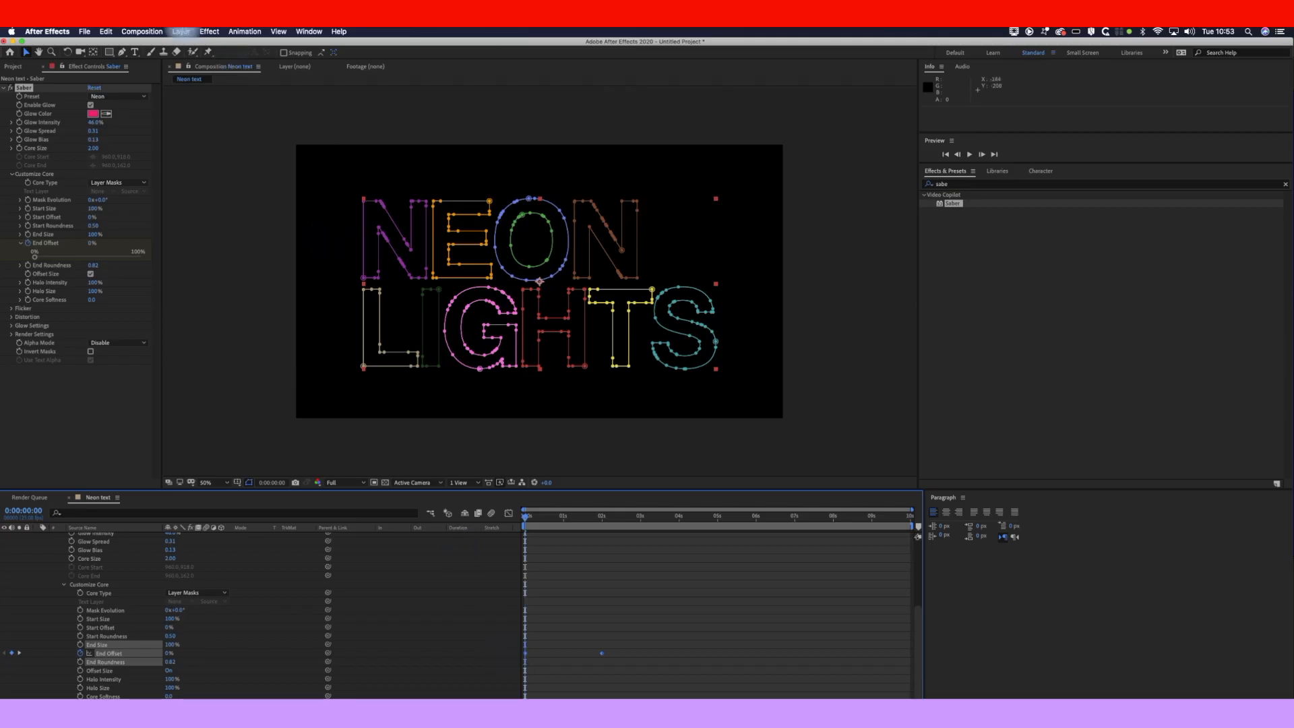
# Step: Apply Easy Ease to the selected End Offset keyframes
pyautogui.click(246, 32)
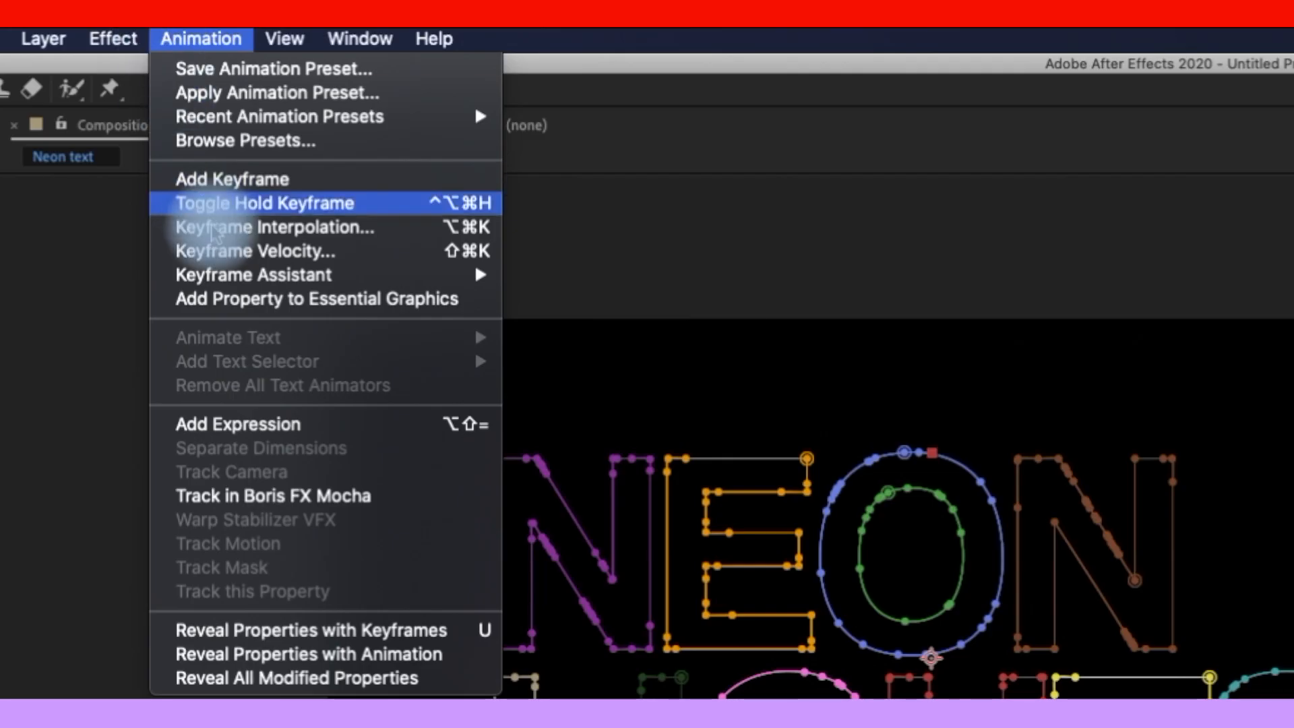
pyautogui.moveTo(280, 126)
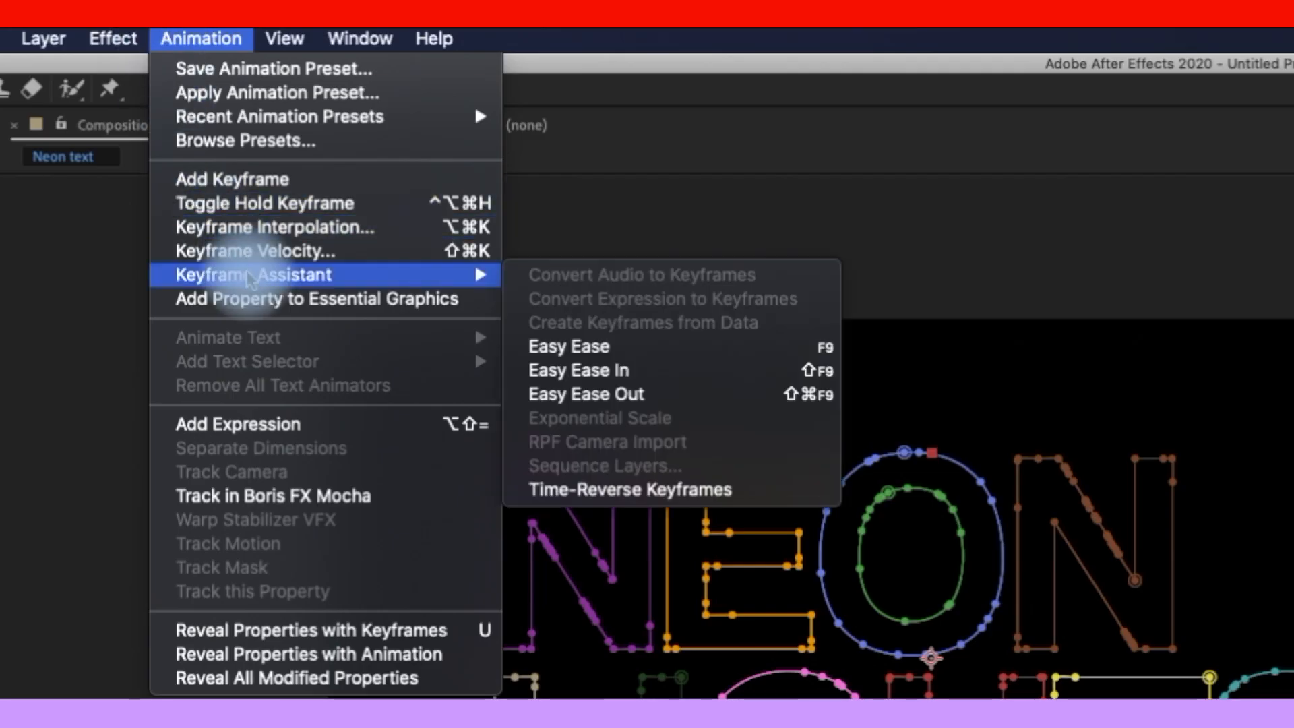
pyautogui.click(605, 348)
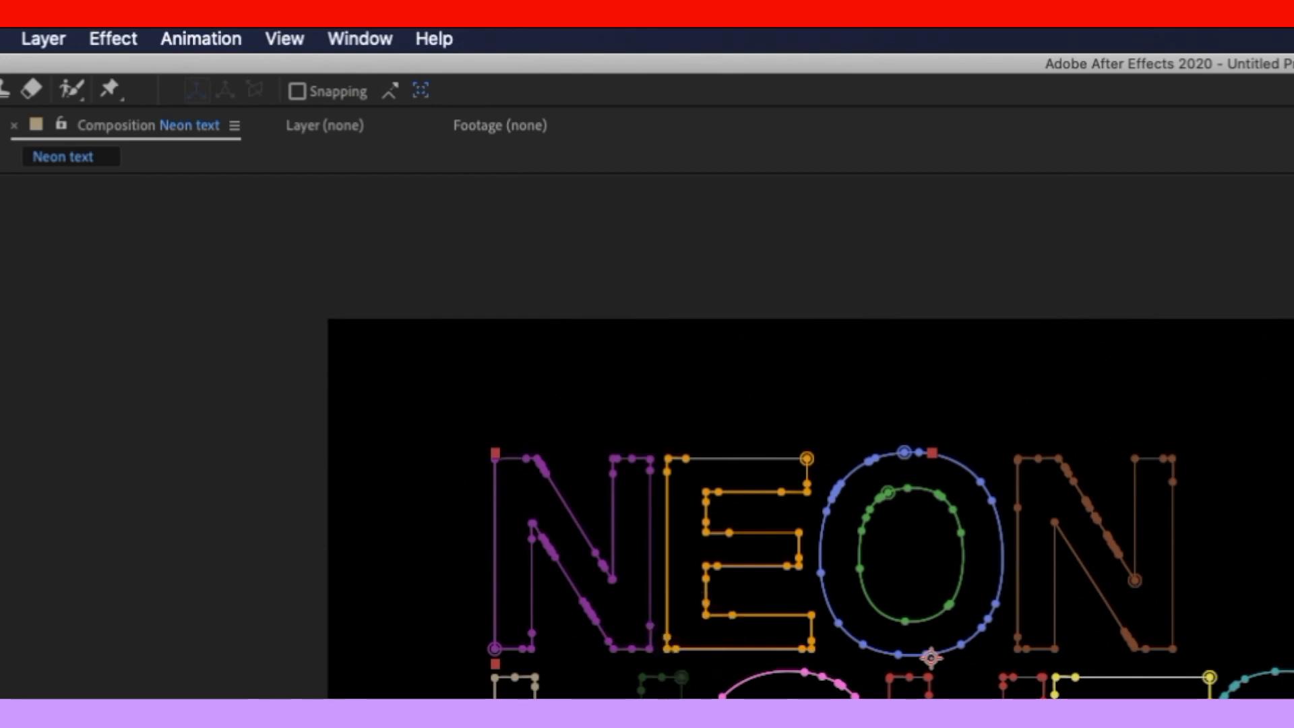
# Step: Deselect, scrub the write-on, then rewind and play a preview from the start
pyautogui.click(577, 586)
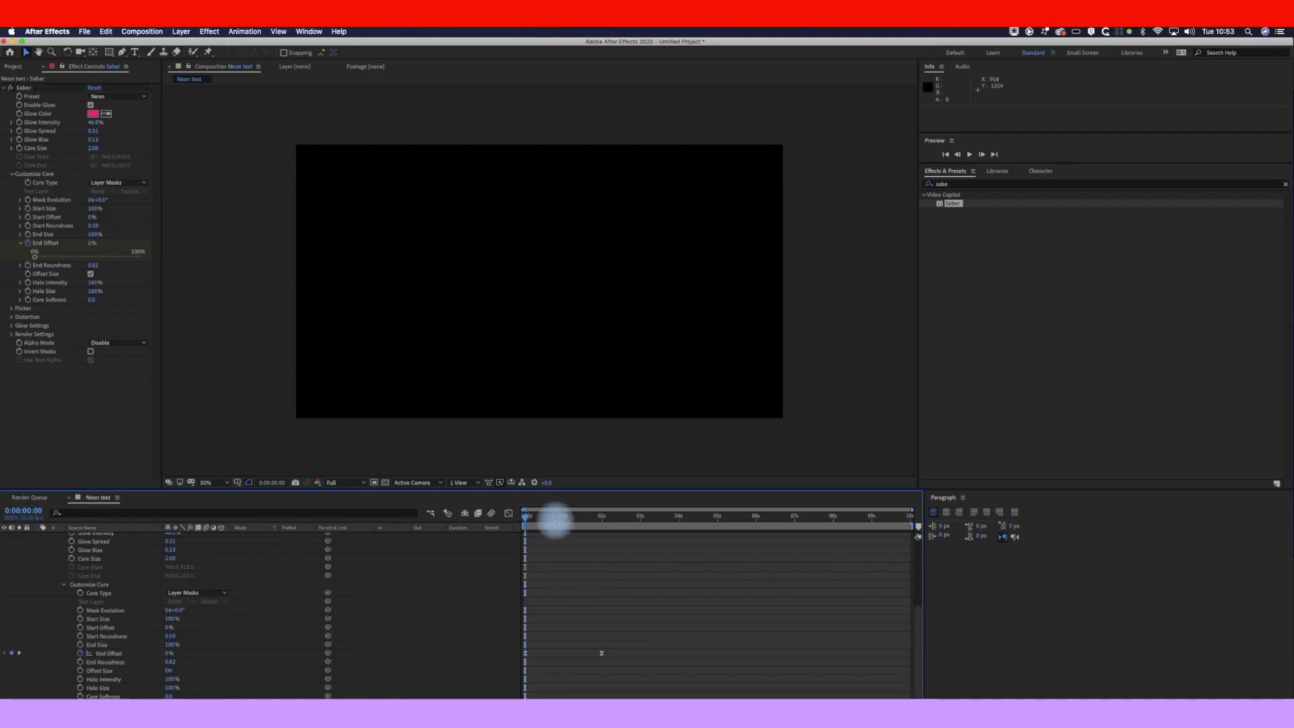
pyautogui.moveTo(555, 519); pyautogui.dragTo(508, 528)
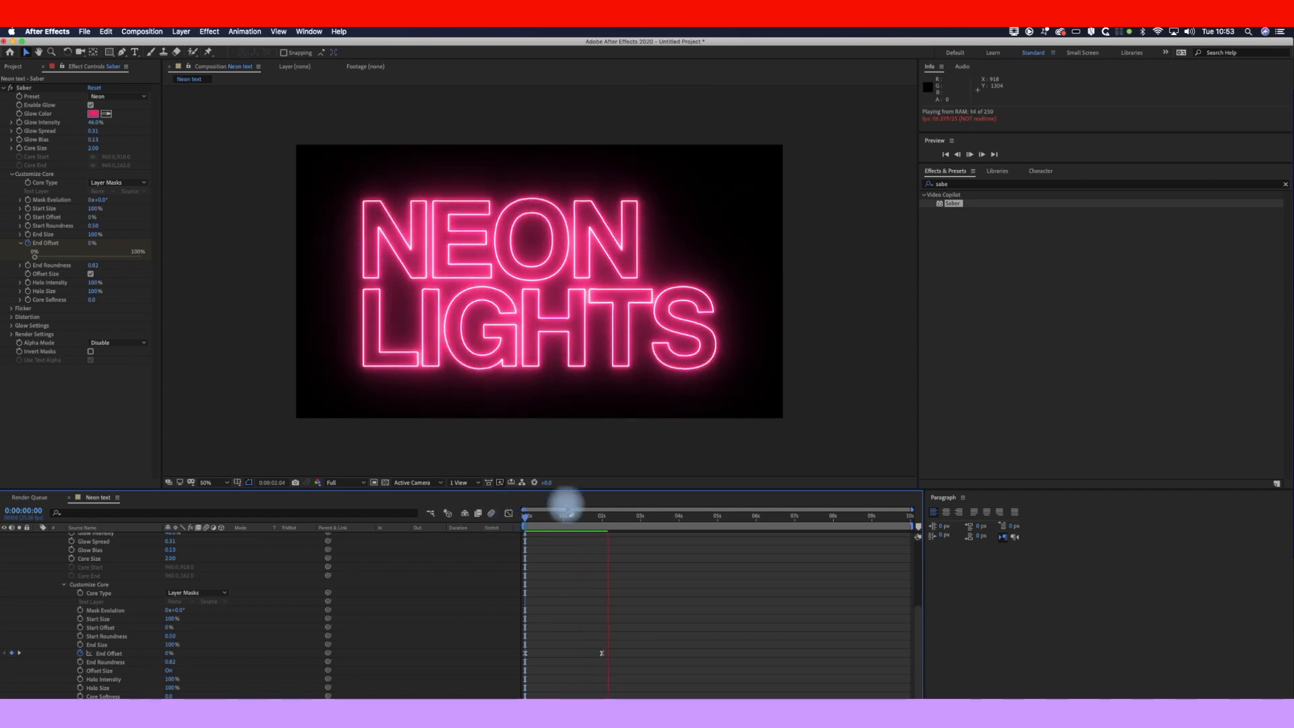
pyautogui.press('space')
pyautogui.moveTo(571, 524); pyautogui.dragTo(489, 535)
pyautogui.press('space')
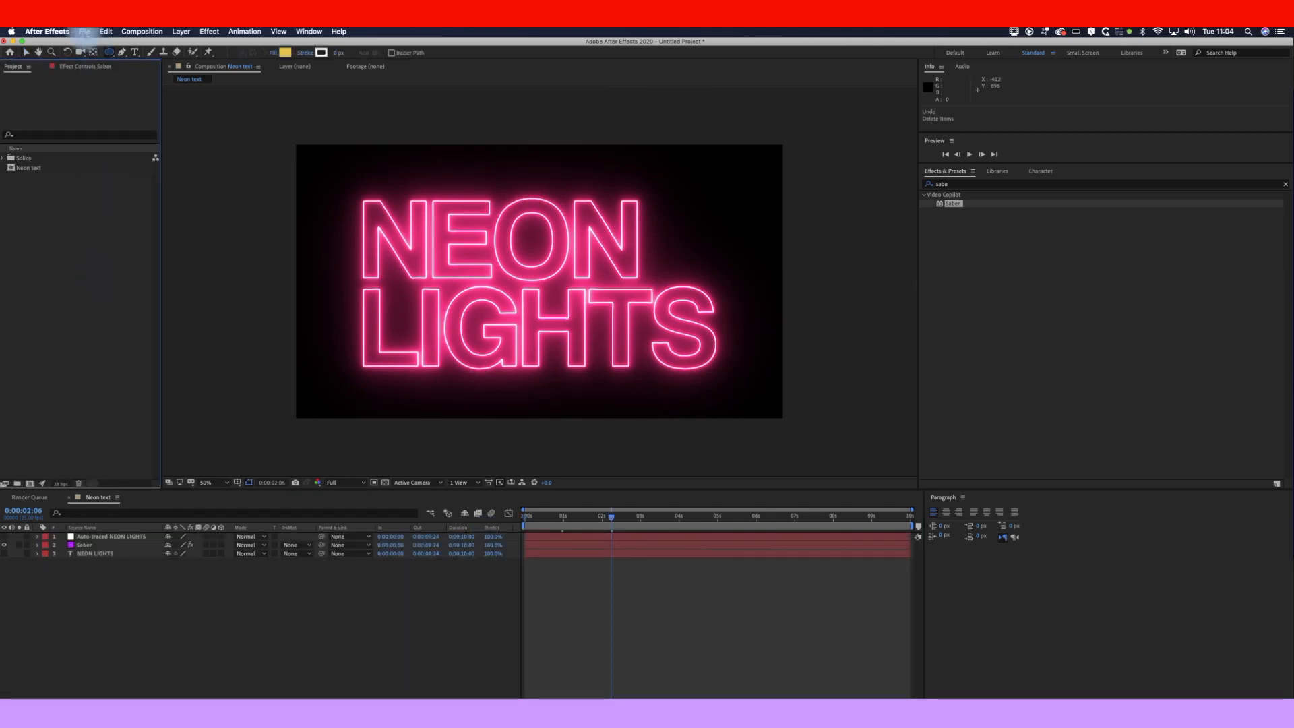
# Step: Import black-brick.jpg into the Neon text comp and move its layer beneath Saber
pyautogui.click(85, 32)
pyautogui.moveTo(162, 162)
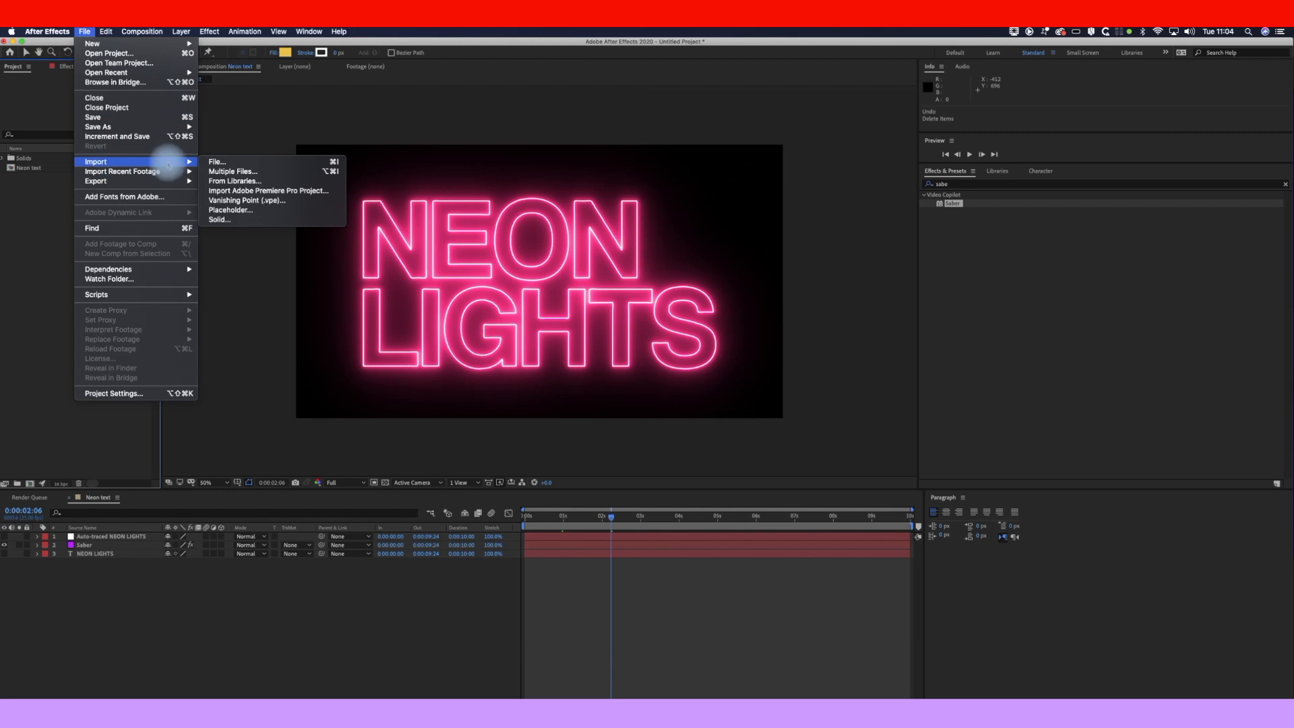
pyautogui.click(244, 163)
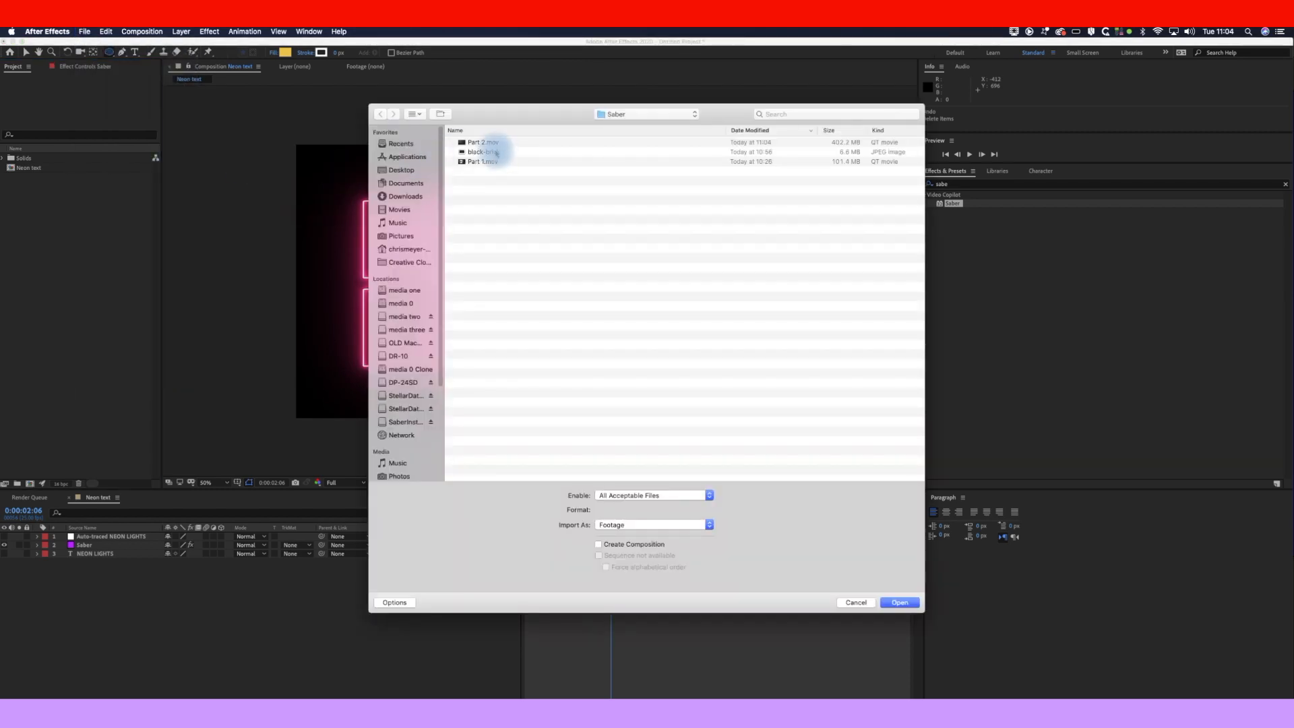
pyautogui.doubleClick(492, 158)
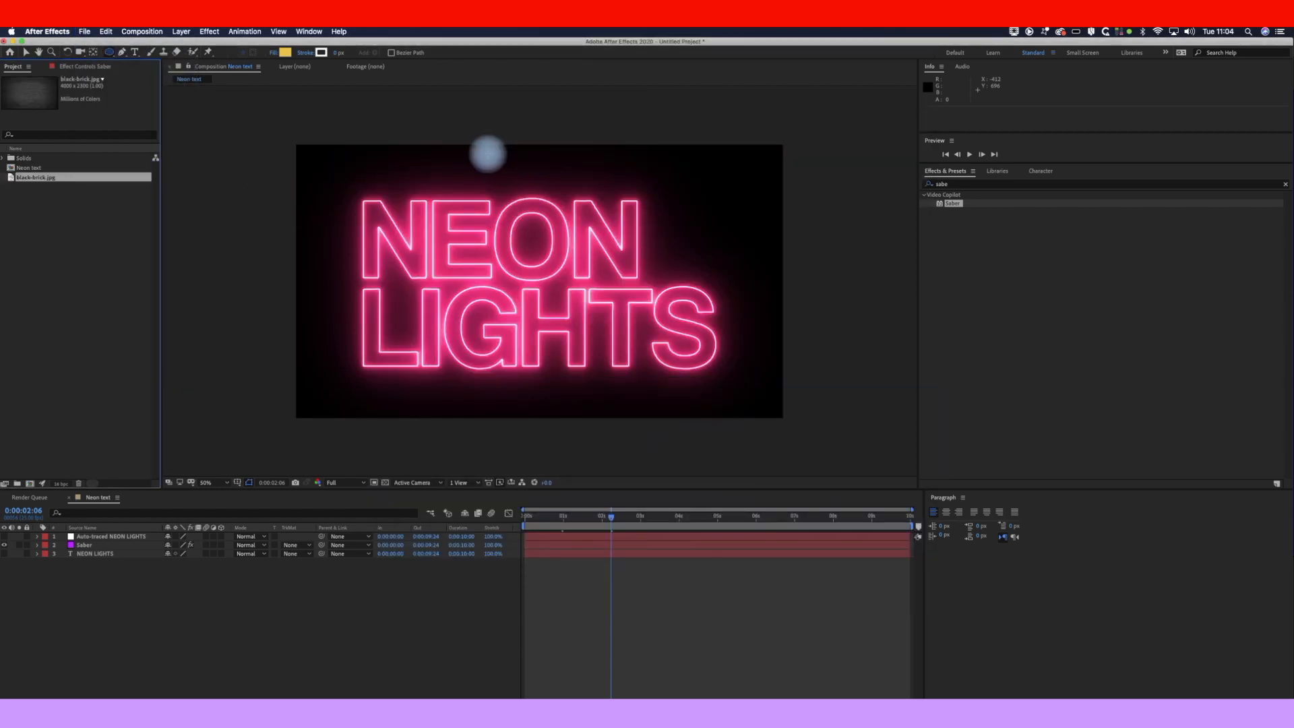
pyautogui.moveTo(53, 180); pyautogui.dragTo(519, 274)
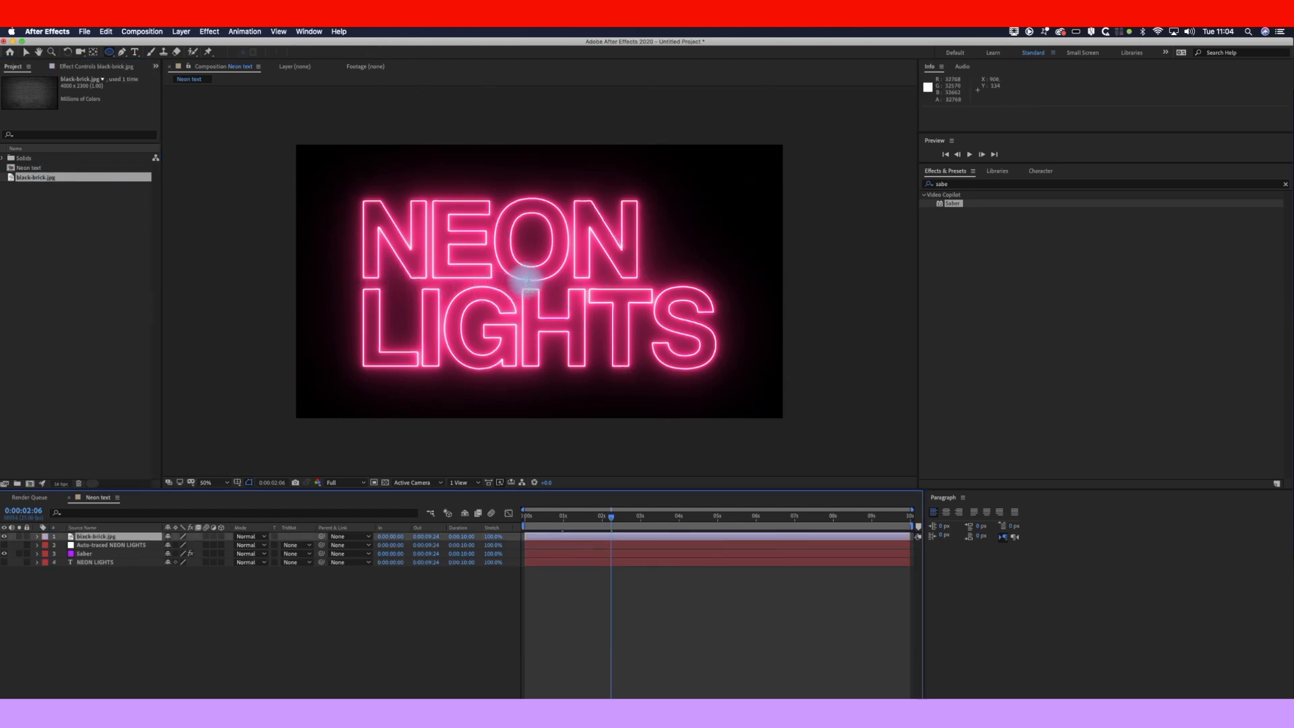
pyautogui.moveTo(122, 538); pyautogui.dragTo(114, 561)
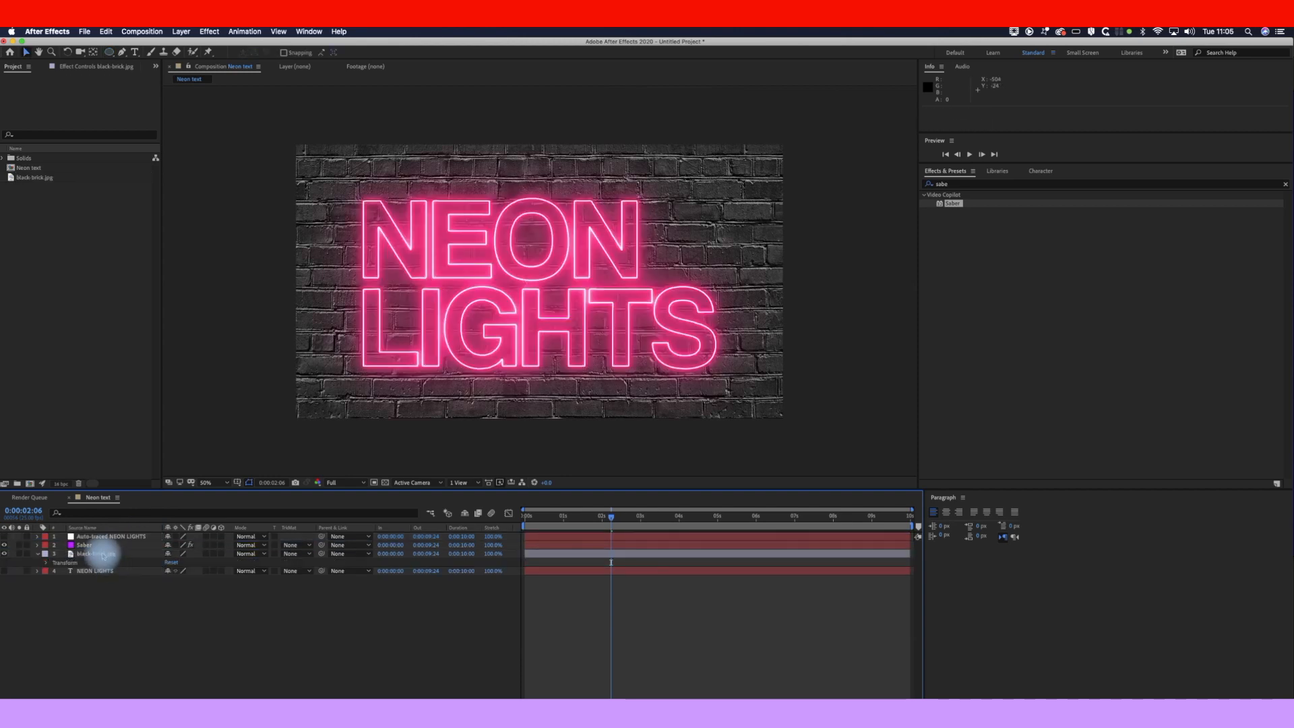
# Step: Search the effects for 'blur' and apply Gaussian Blur to the black-brick.jpg layer
pyautogui.click(103, 555)
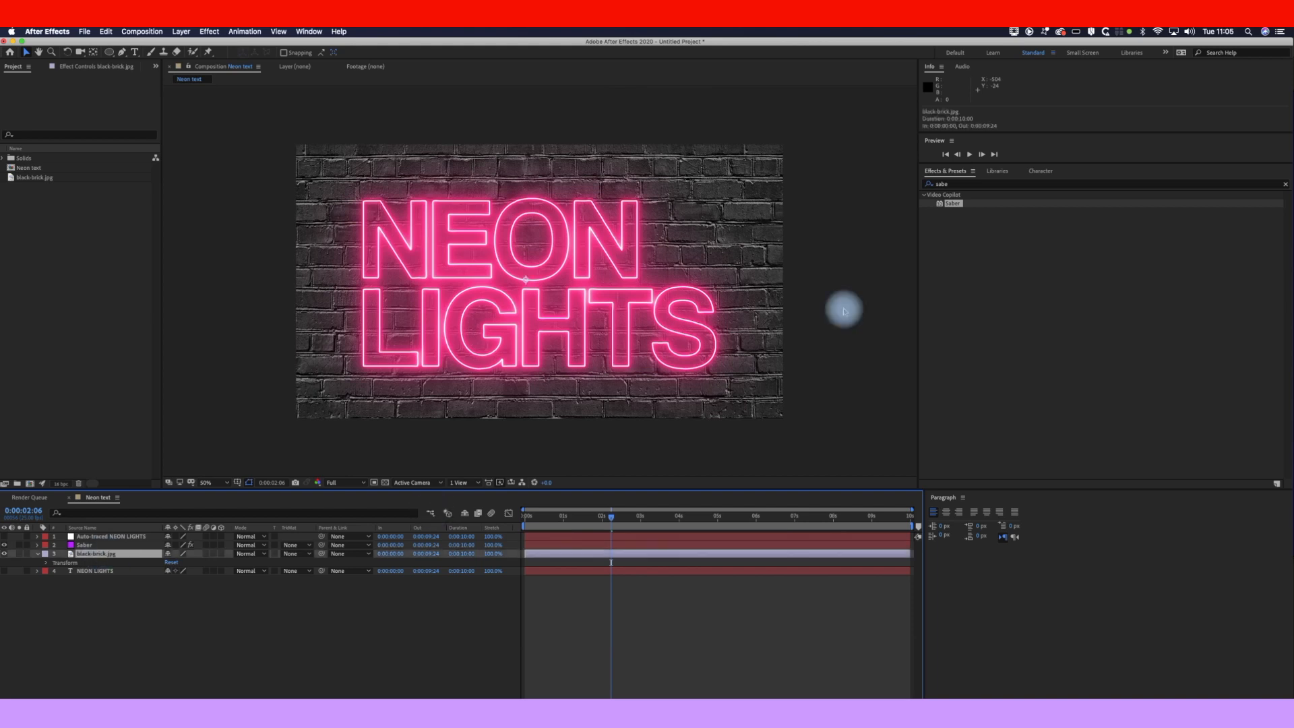
pyautogui.click(962, 185)
pyautogui.write('blur')
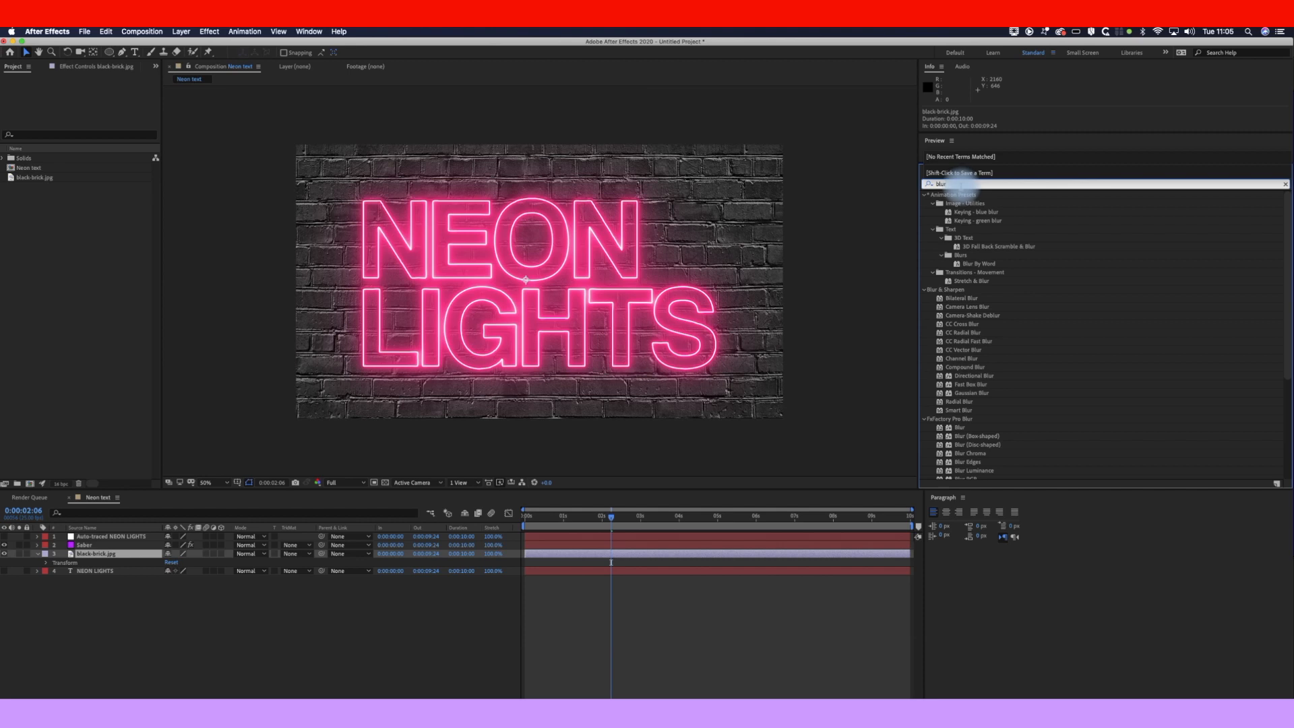
pyautogui.moveTo(971, 393); pyautogui.dragTo(111, 556)
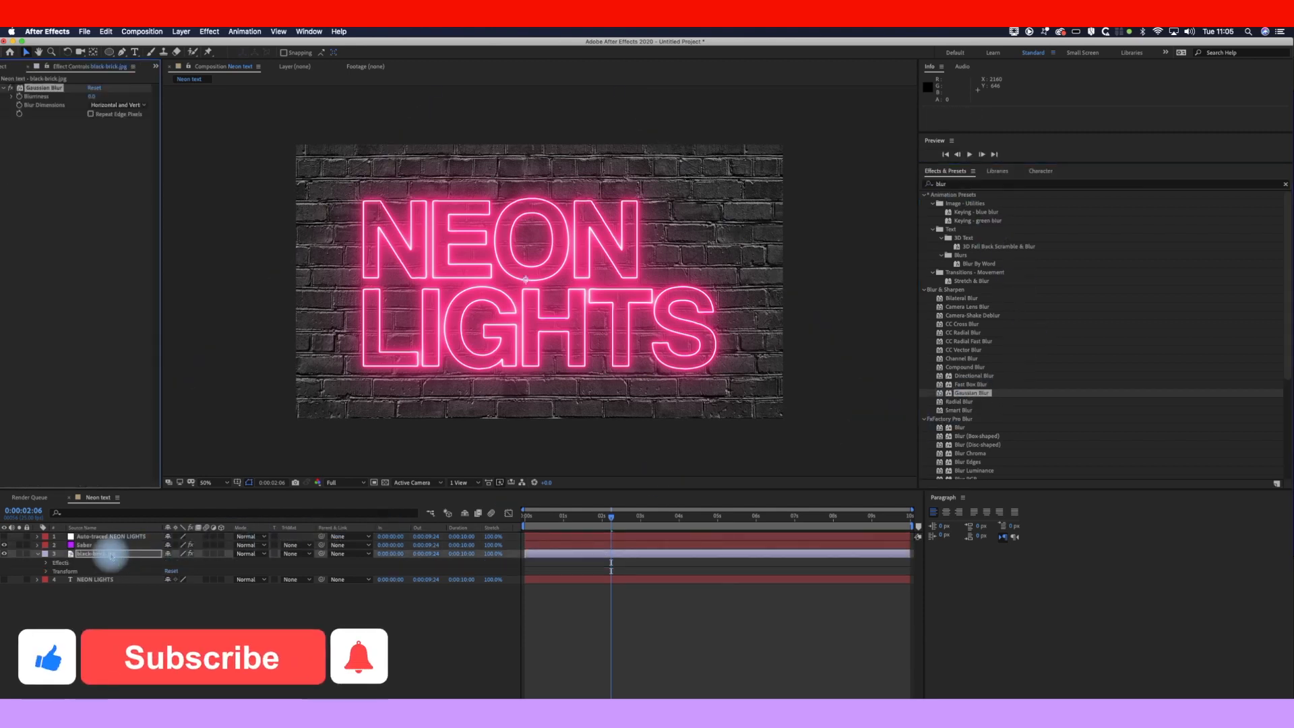
# Step: Set the Gaussian Blur Blurriness to 5.0
pyautogui.click(92, 97)
pyautogui.write('5')
pyautogui.press('Return')
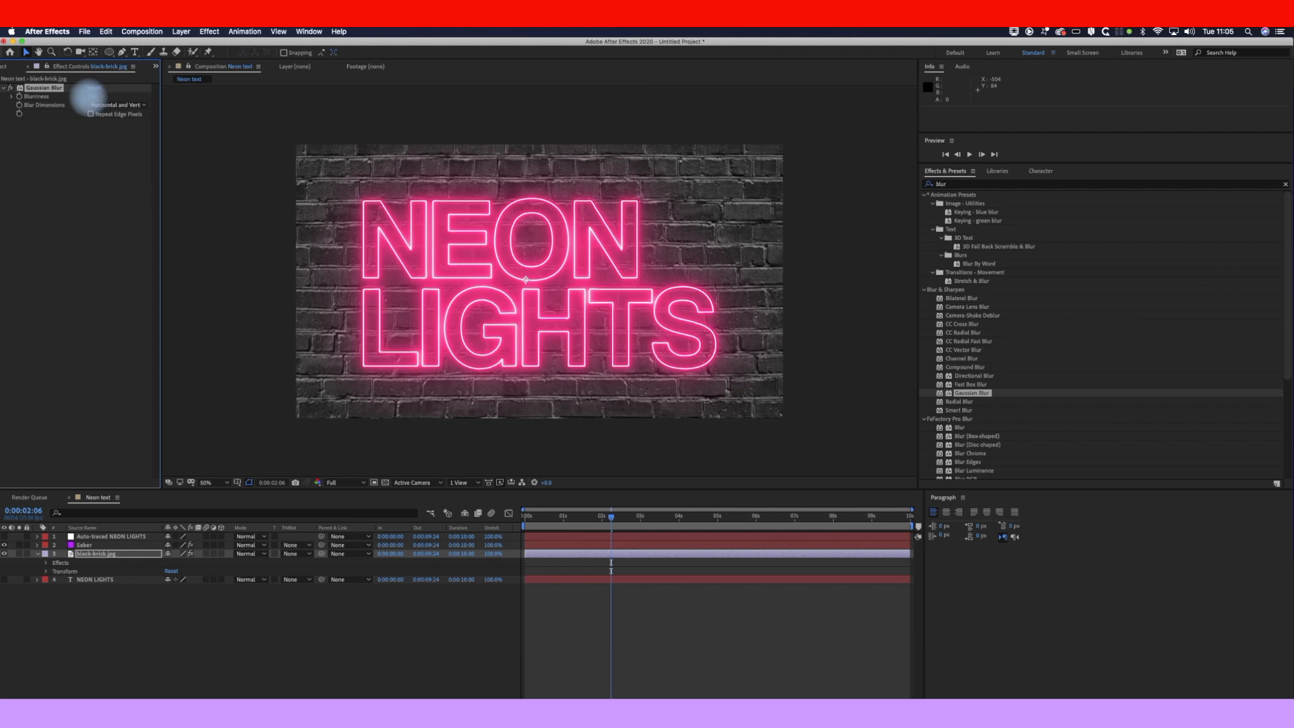
pyautogui.click(570, 612)
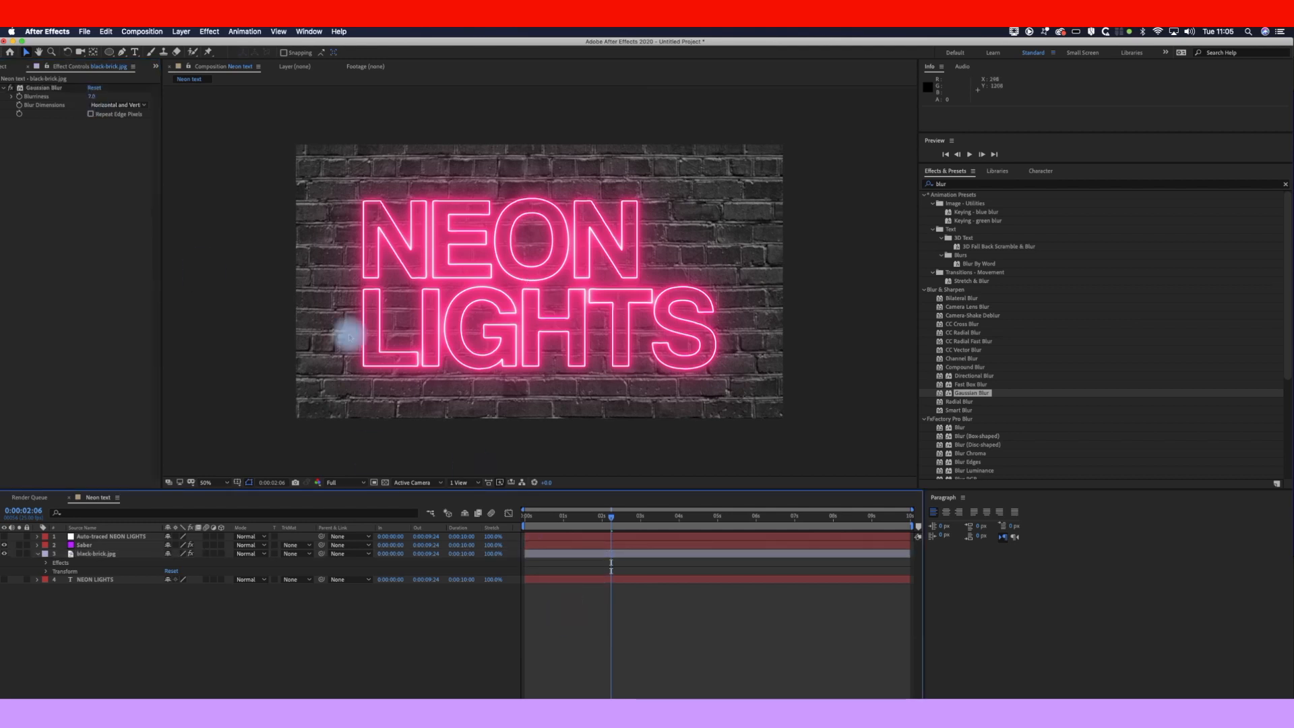
pyautogui.click(181, 32)
# Step: Create a new black solid, Black Solid 3, and move it below Saber
pyautogui.moveTo(222, 43)
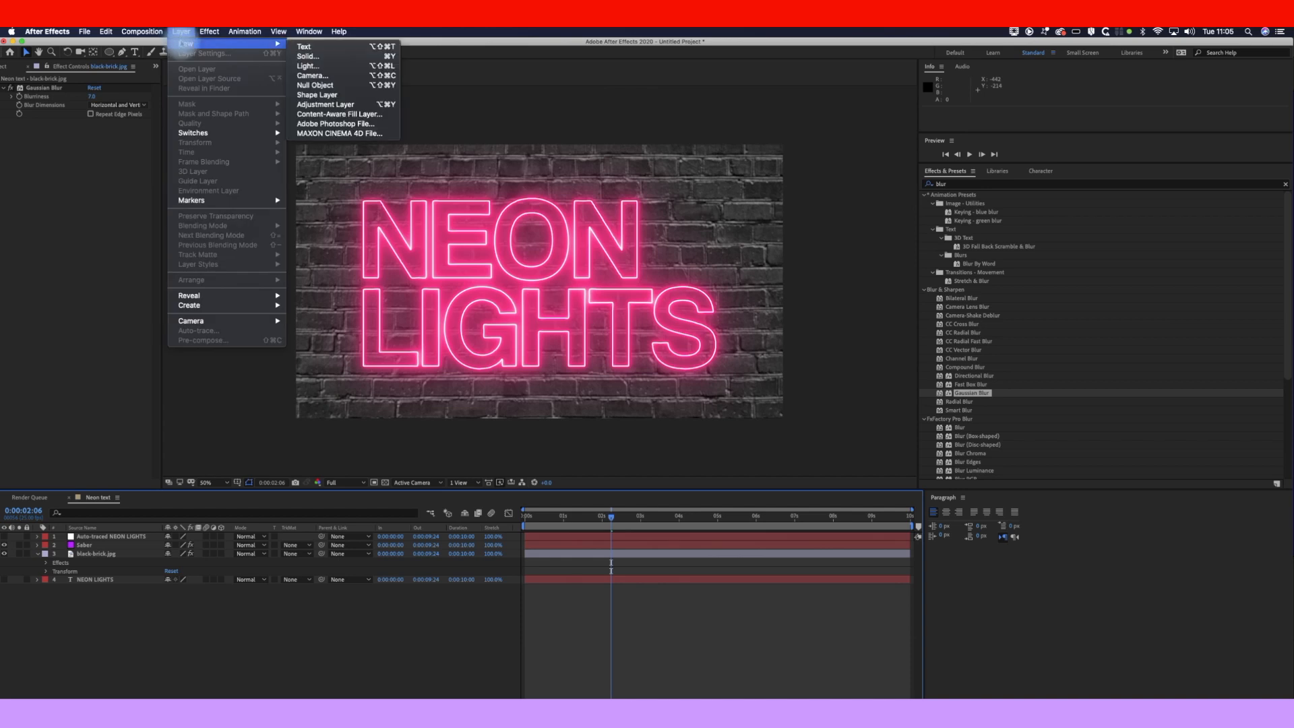
pyautogui.click(324, 57)
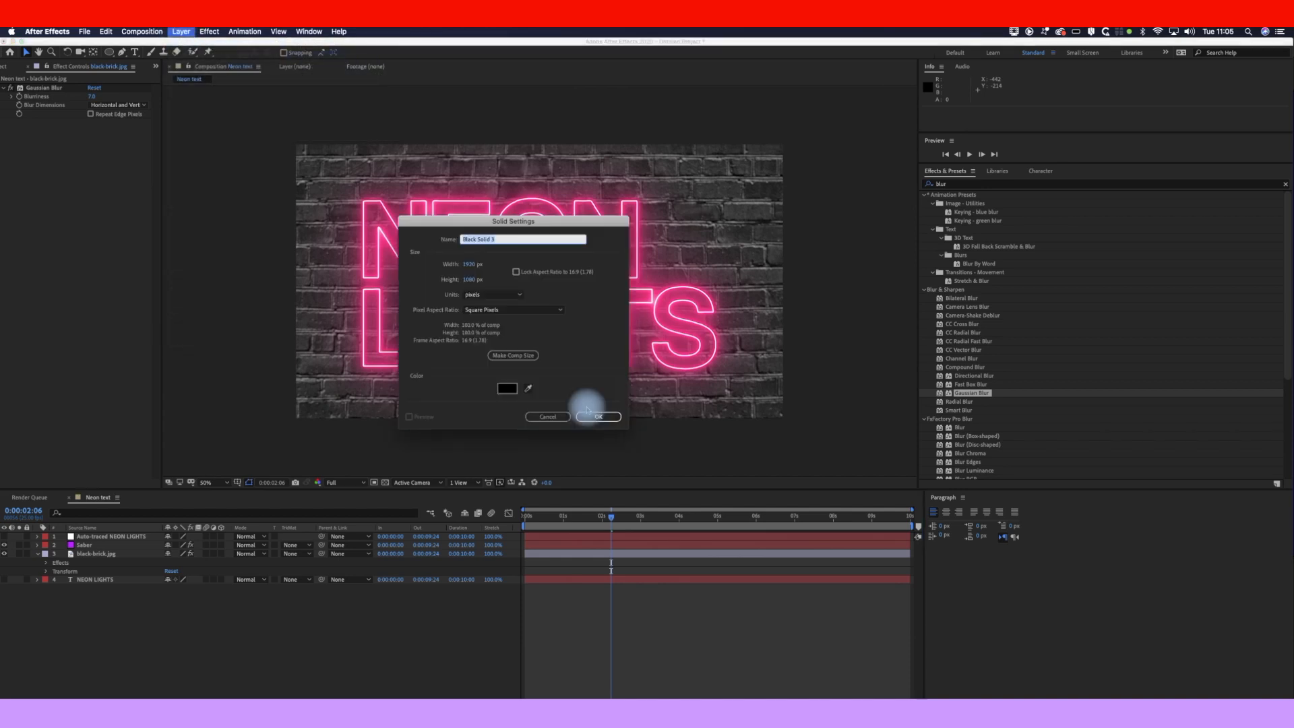
pyautogui.click(598, 418)
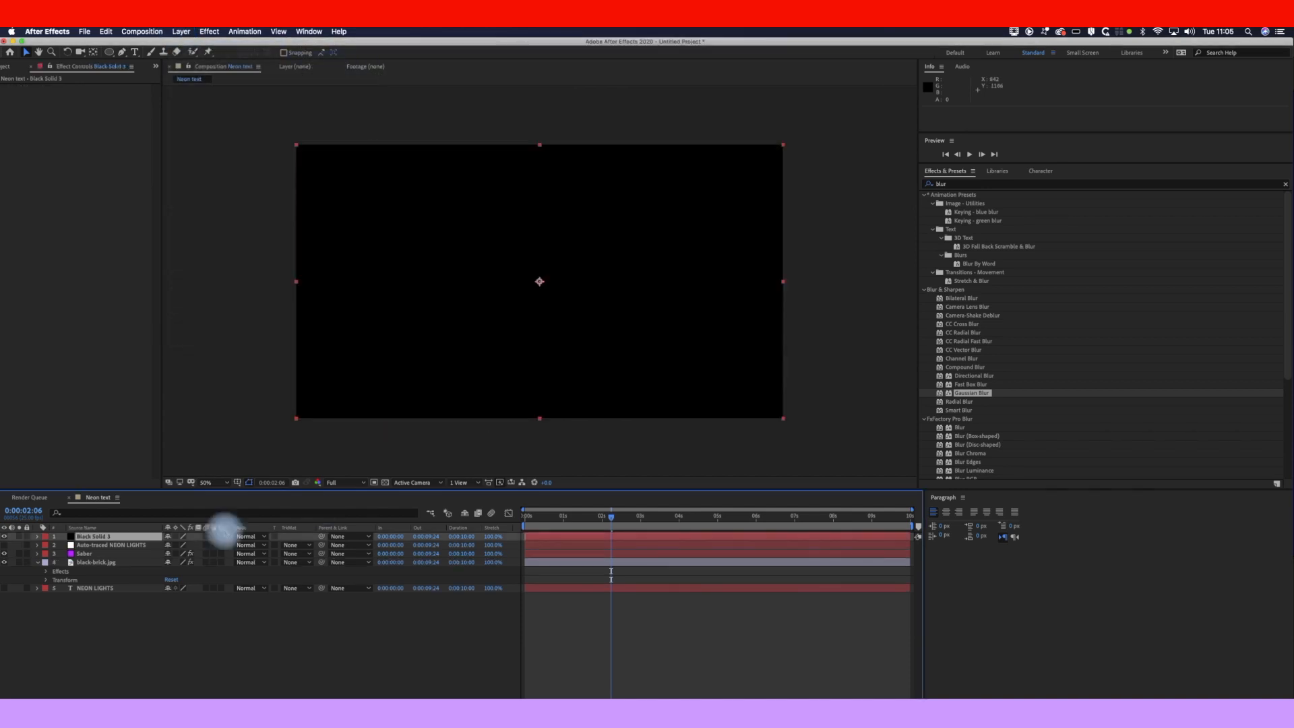
pyautogui.click(104, 563)
pyautogui.click(105, 538)
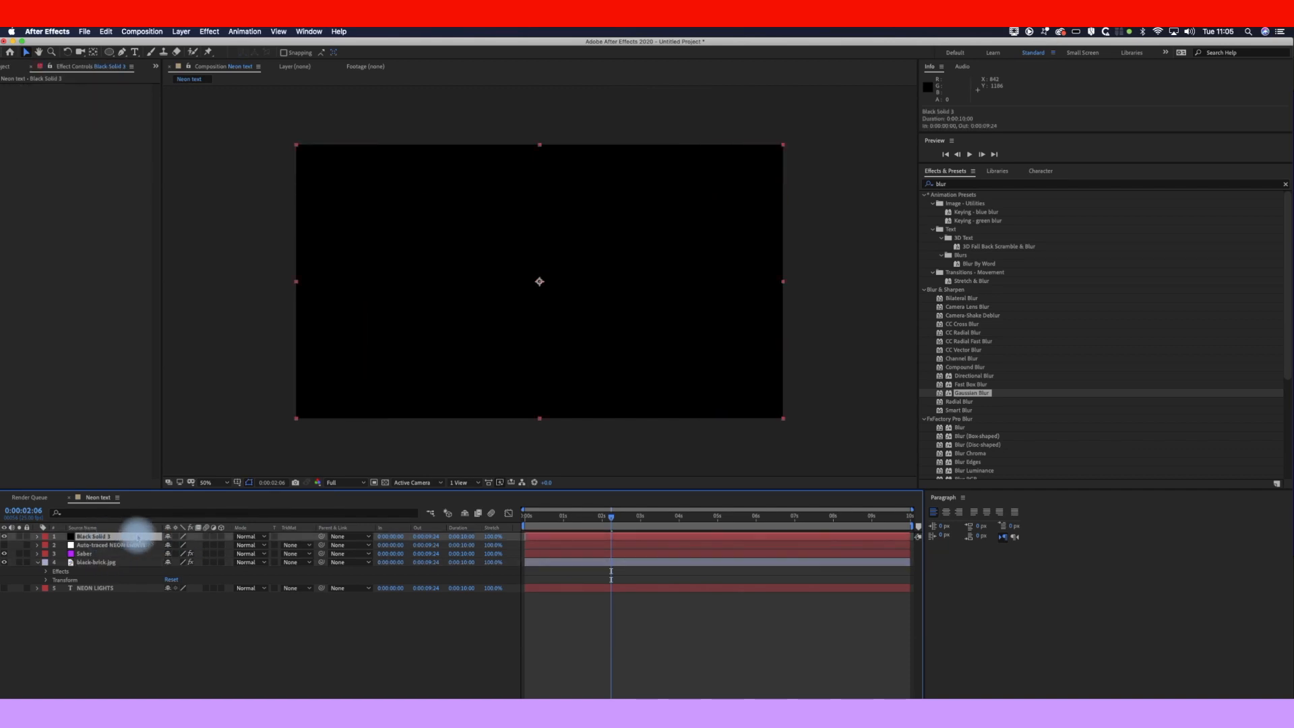
pyautogui.moveTo(135, 543); pyautogui.dragTo(34, 556)
# Step: Lower Black Solid 3's opacity to 67% so the bricks show faintly
pyautogui.click(37, 553)
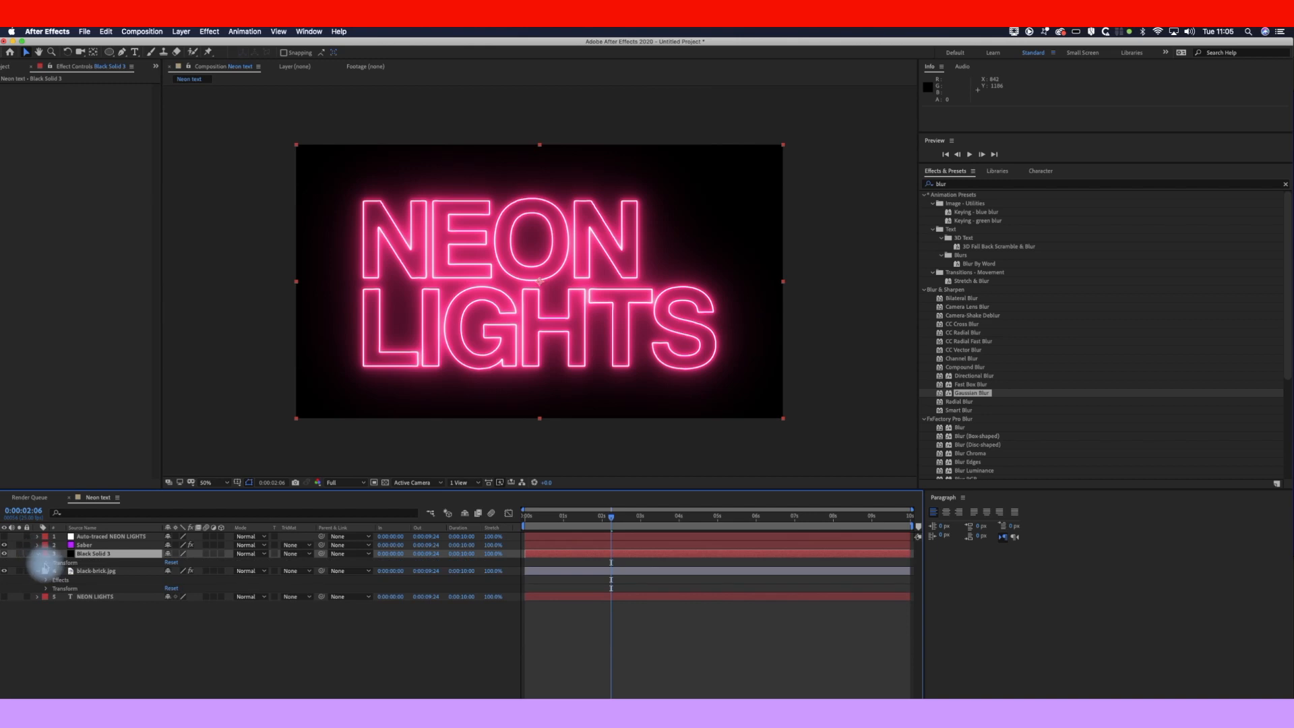
pyautogui.click(45, 563)
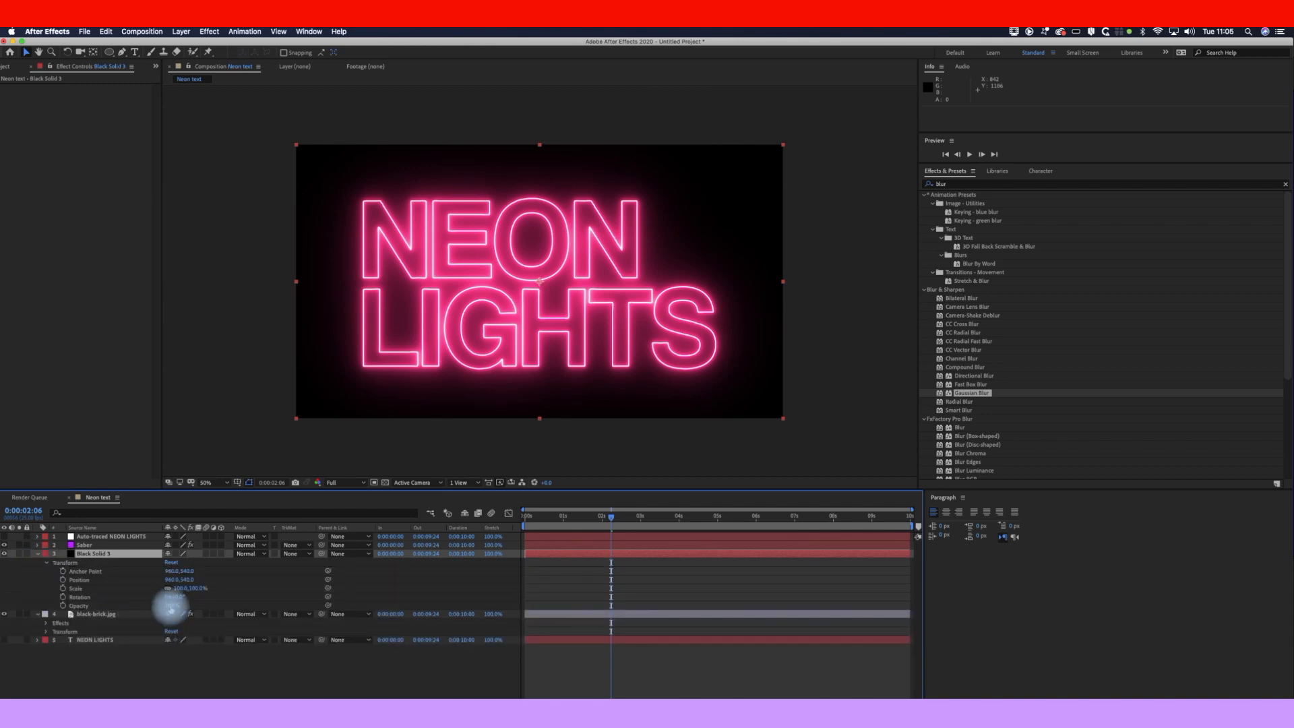
pyautogui.moveTo(164, 607); pyautogui.dragTo(160, 607)
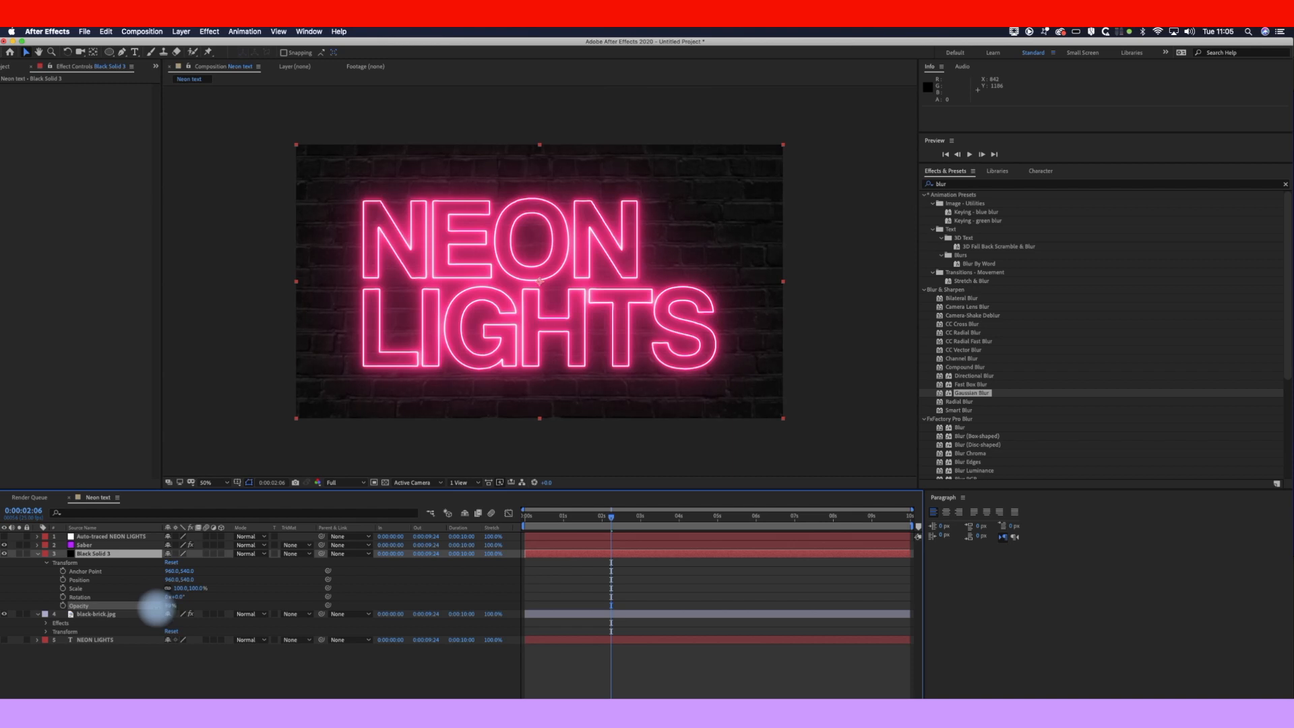
pyautogui.click(581, 685)
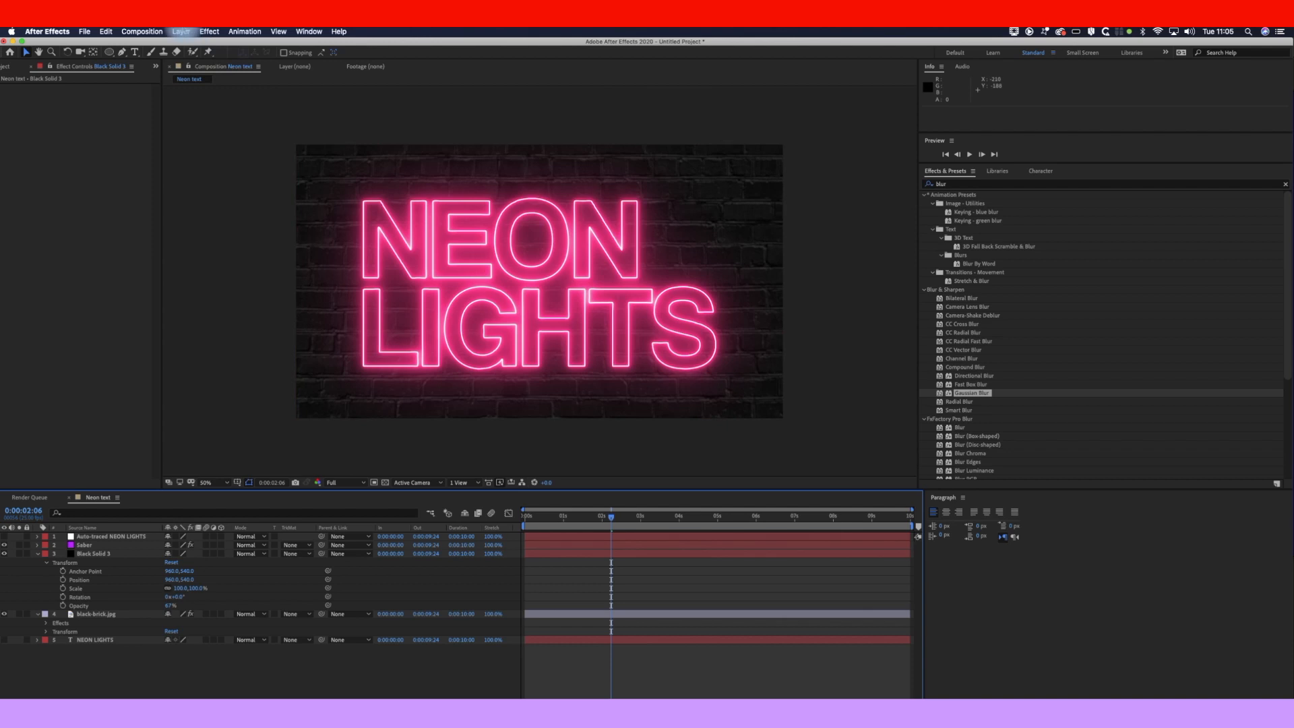
pyautogui.click(181, 32)
# Step: Create Black Solid 4 and draw an ellipse mask over the neon sign
pyautogui.moveTo(185, 44)
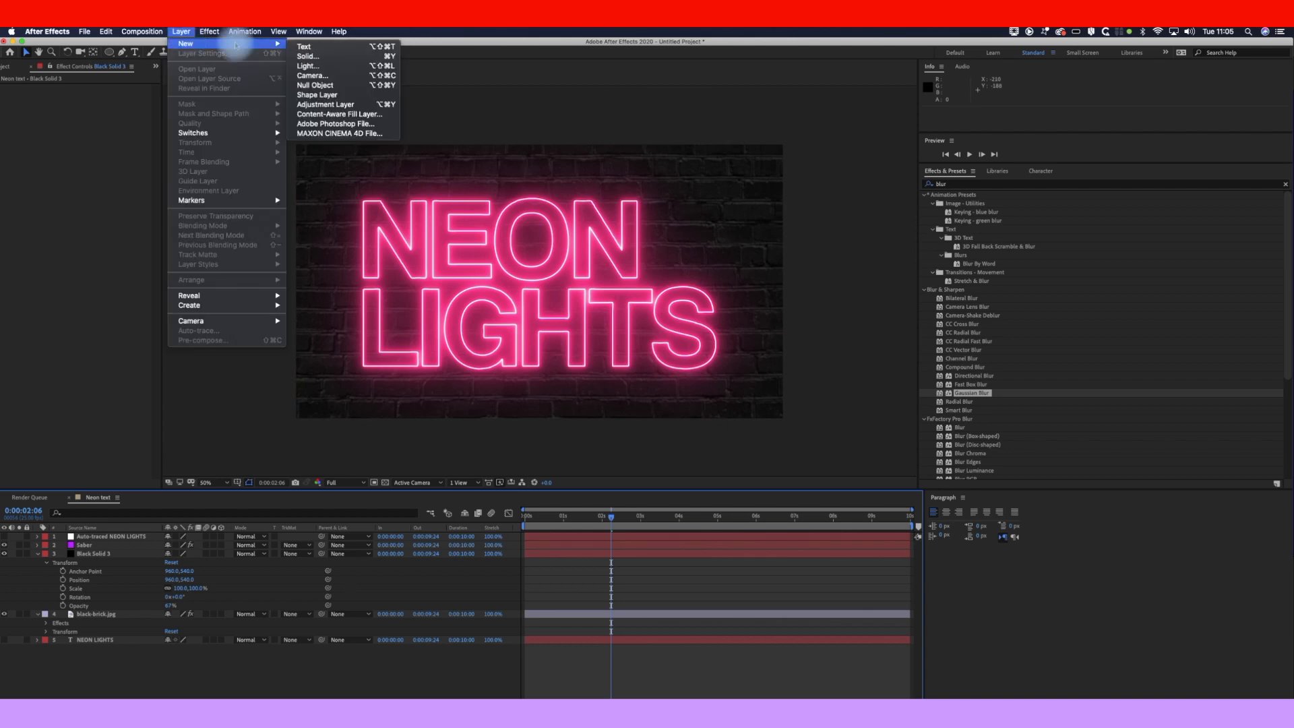
pyautogui.click(312, 57)
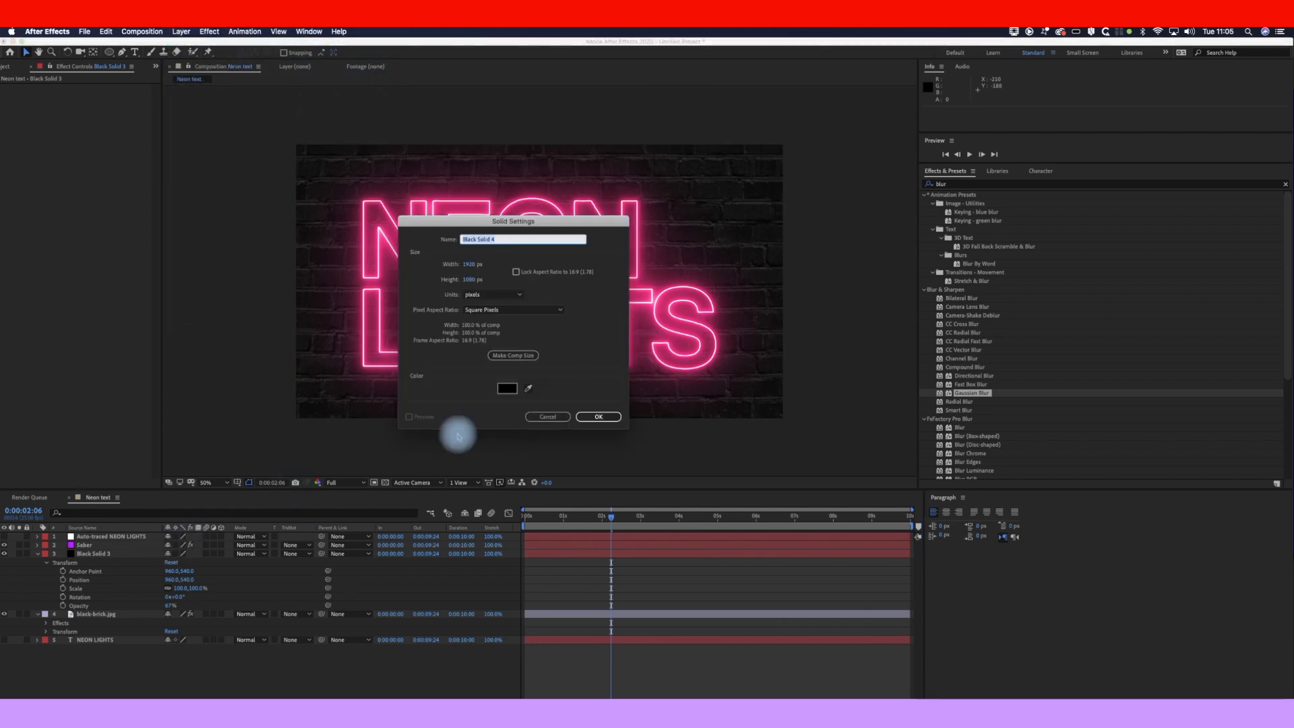
pyautogui.click(600, 417)
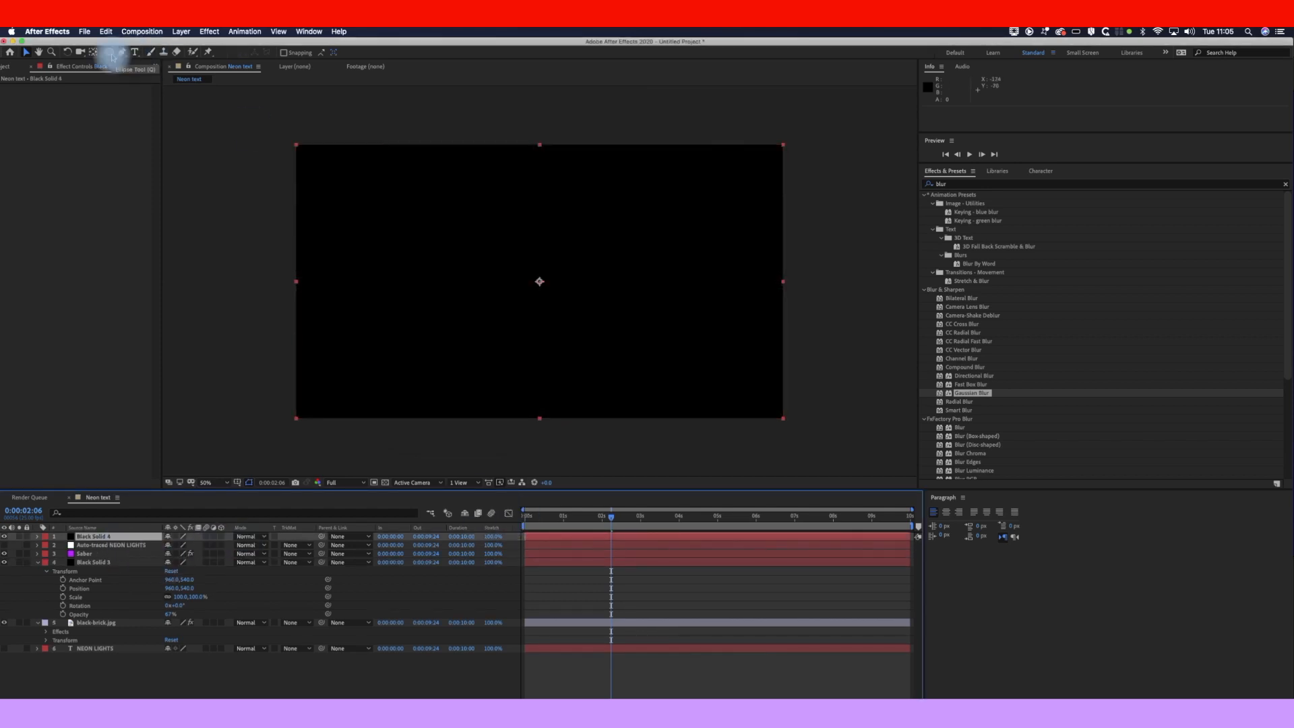
pyautogui.moveTo(113, 57); pyautogui.dragTo(138, 76)
pyautogui.moveTo(348, 217); pyautogui.dragTo(750, 383)
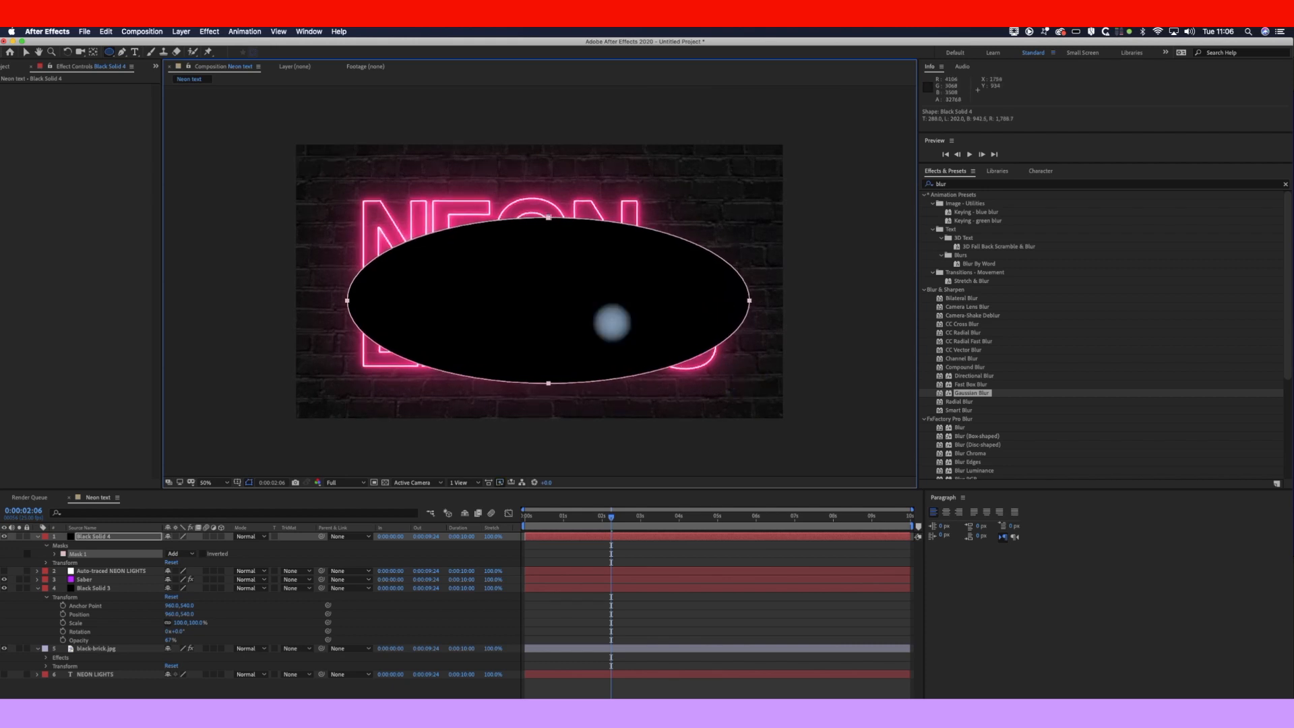
# Step: Move the ellipse mask and stretch its top, left, bottom and right points outward
pyautogui.click(25, 53)
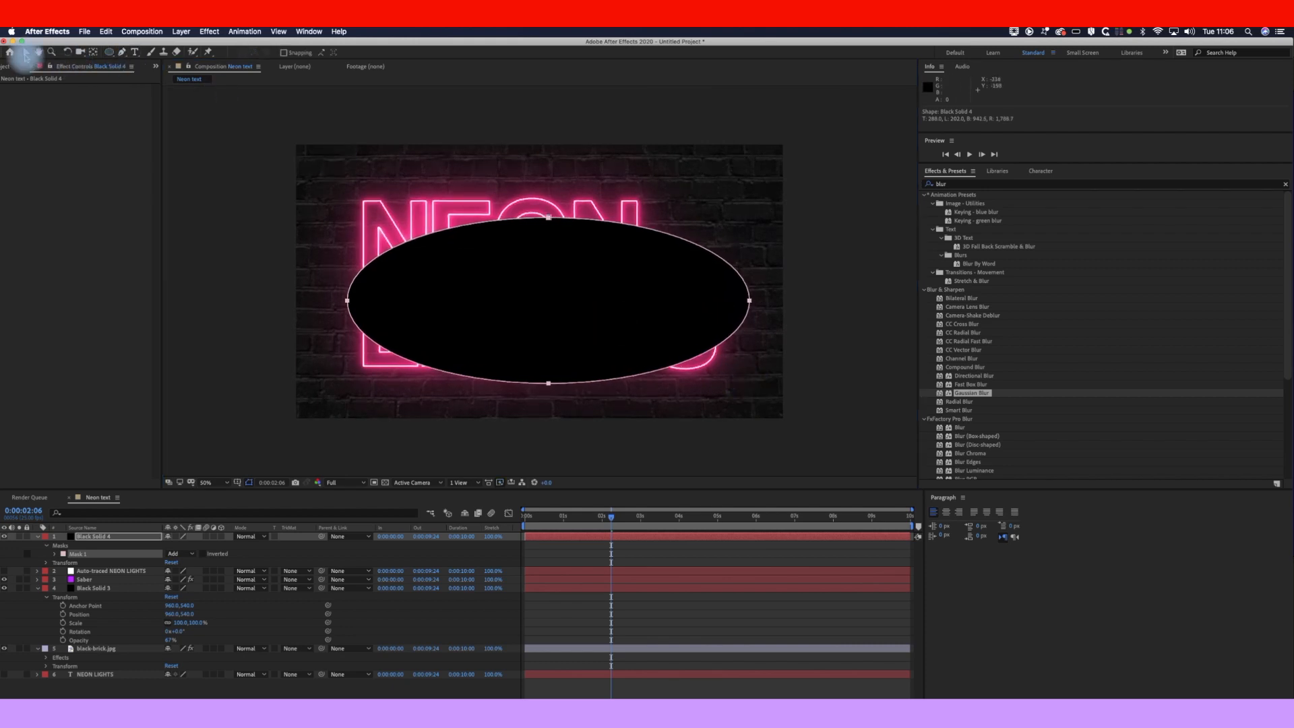
pyautogui.moveTo(348, 301)
pyautogui.mouseDown()
pyautogui.moveTo(326, 298)
pyautogui.moveTo(328, 285)
pyautogui.mouseUp()
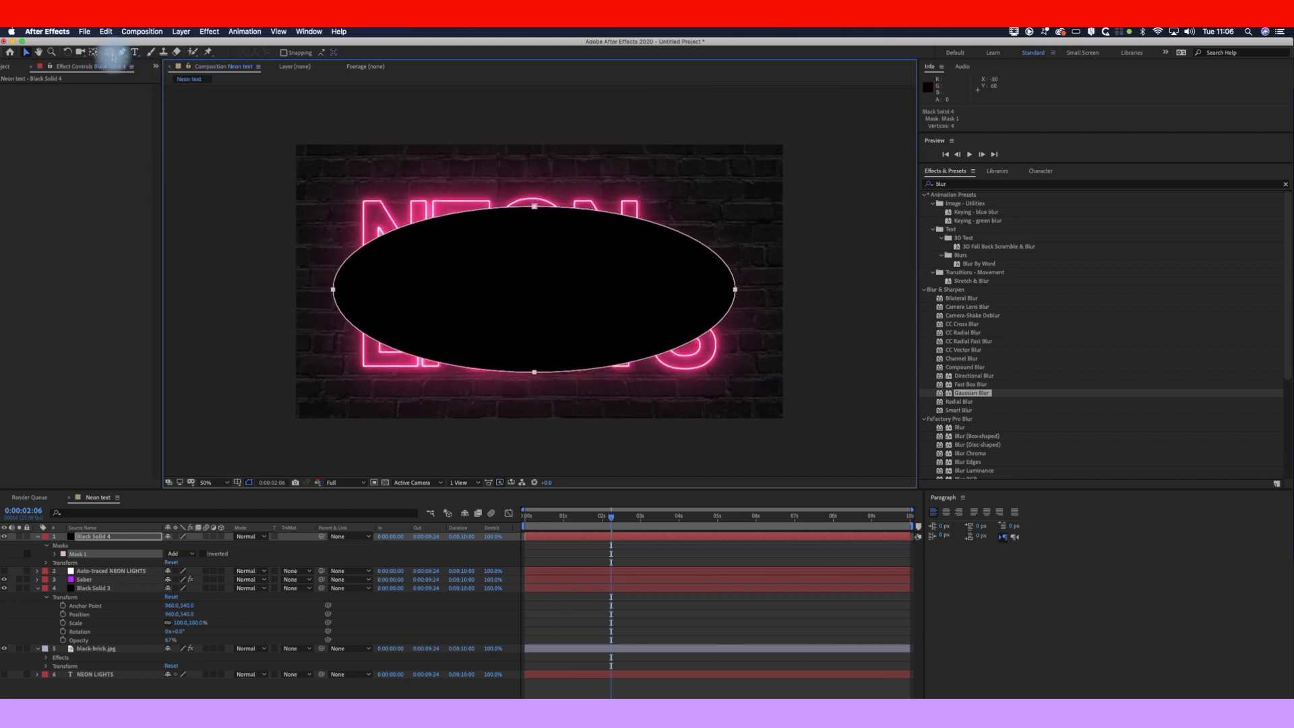
pyautogui.click(534, 210)
pyautogui.moveTo(534, 208); pyautogui.dragTo(538, 189)
pyautogui.moveTo(332, 288); pyautogui.dragTo(322, 288)
pyautogui.moveTo(534, 371); pyautogui.dragTo(534, 383)
pyautogui.moveTo(737, 288); pyautogui.dragTo(751, 289)
# Step: Pull the tangent handles to round the mask's corners into a pill shape
pyautogui.moveTo(751, 244); pyautogui.dragTo(755, 194)
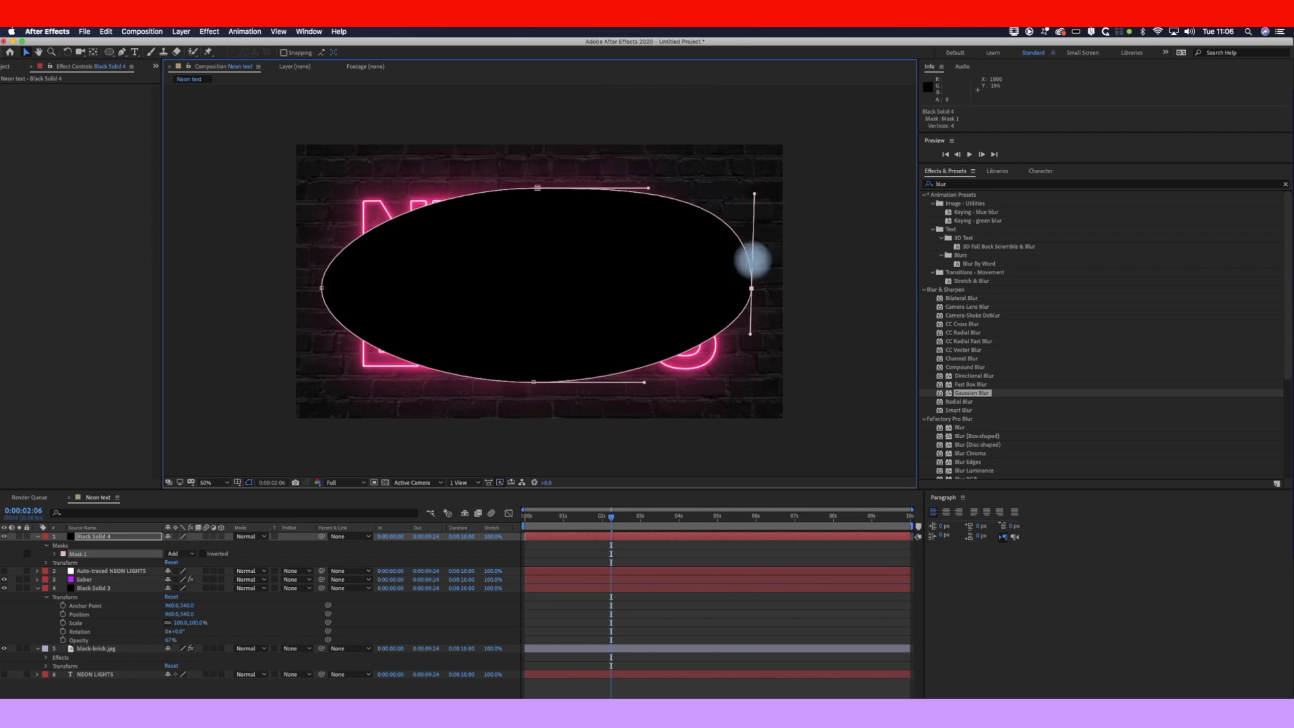
pyautogui.moveTo(749, 333); pyautogui.dragTo(747, 369)
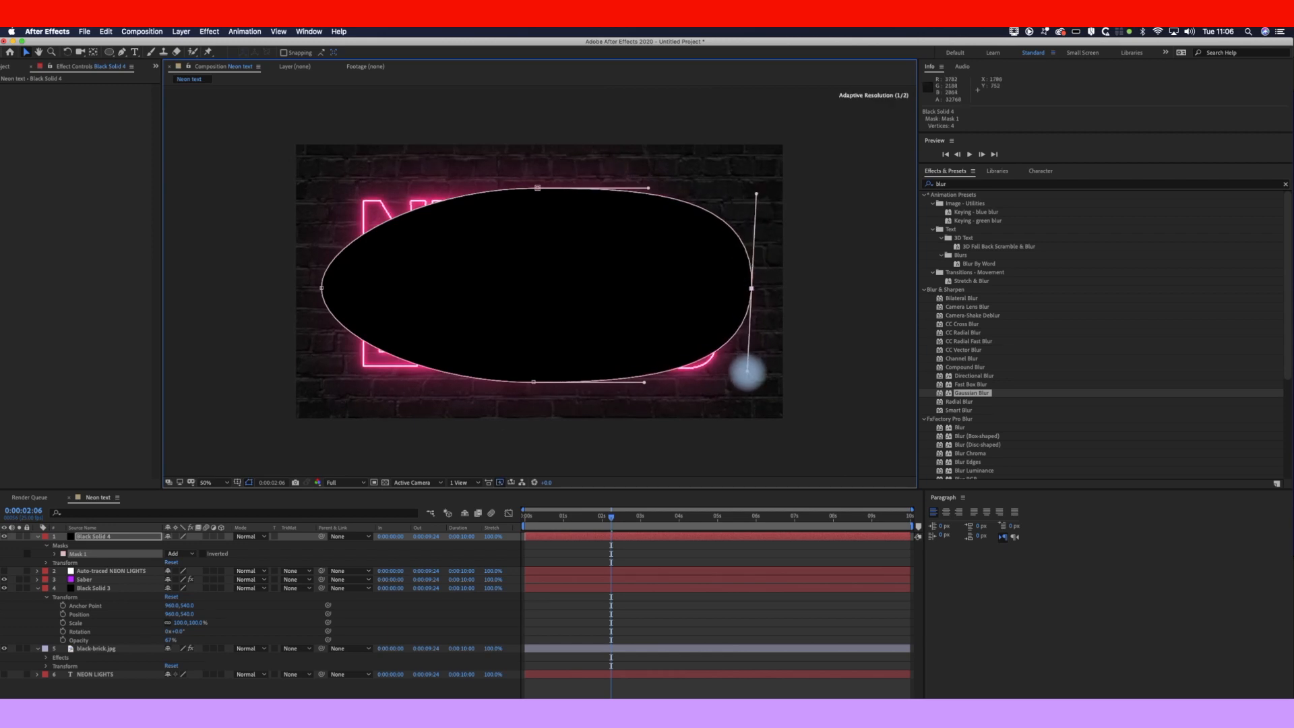
pyautogui.click(321, 288)
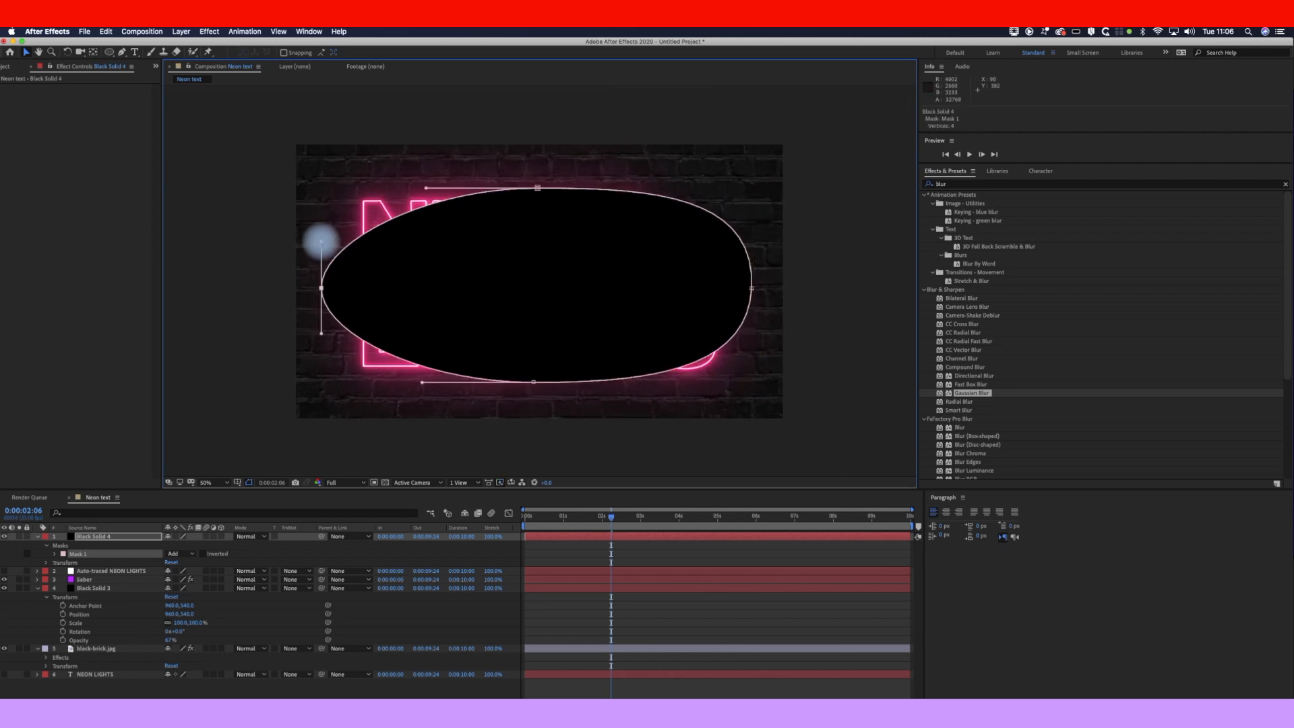
pyautogui.moveTo(321, 241); pyautogui.dragTo(321, 199)
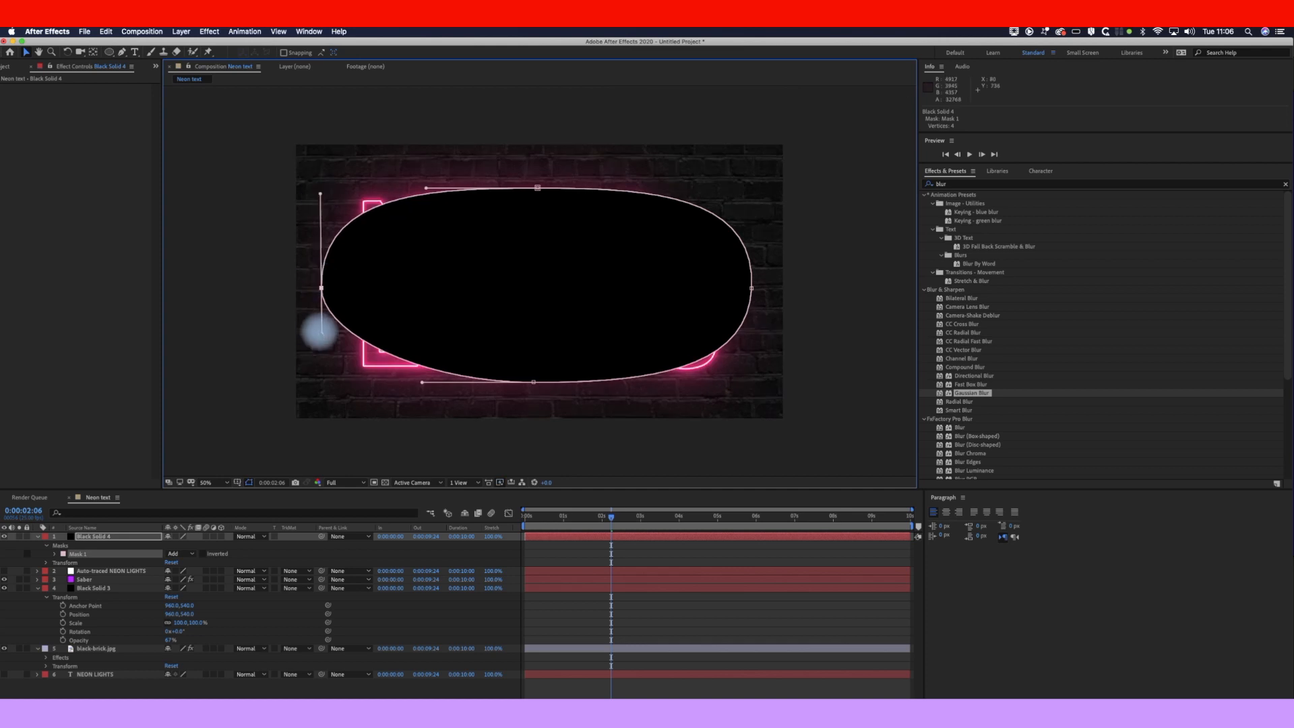
pyautogui.moveTo(320, 349); pyautogui.dragTo(321, 366)
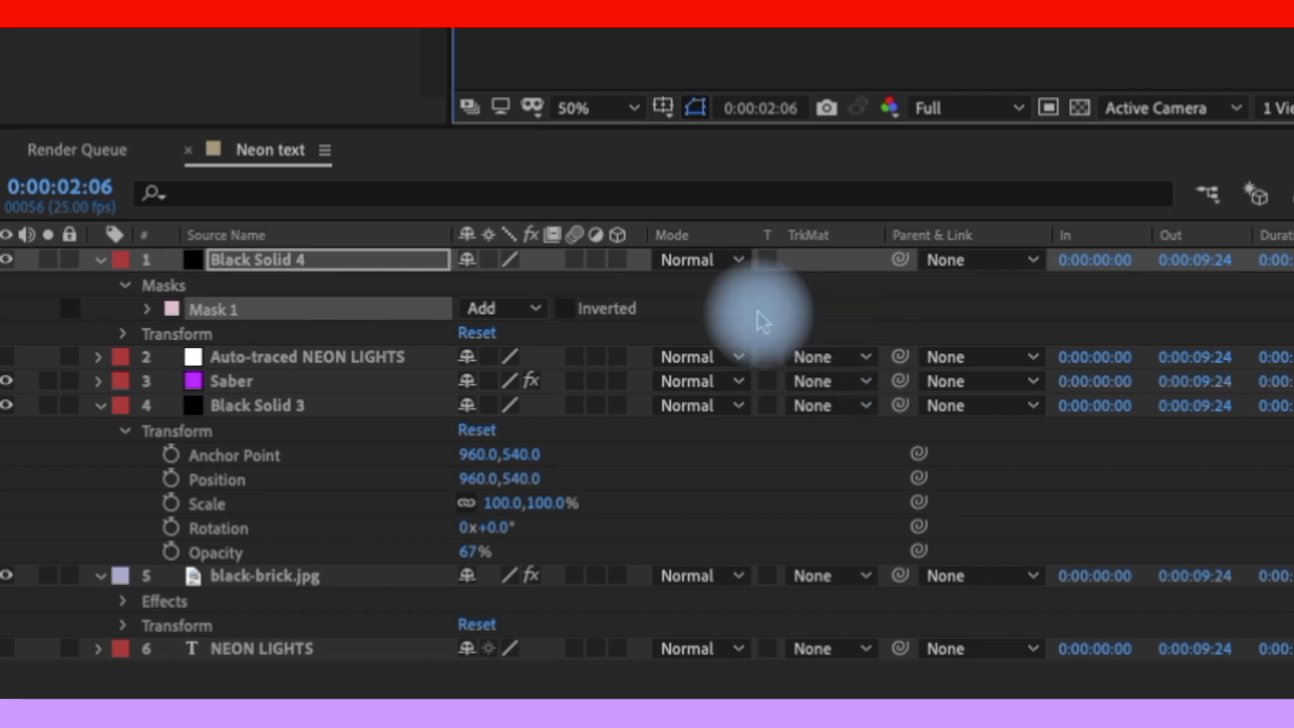
# Step: Invert Mask 1 and set its Mask Feather to 385 pixels
pyautogui.click(567, 310)
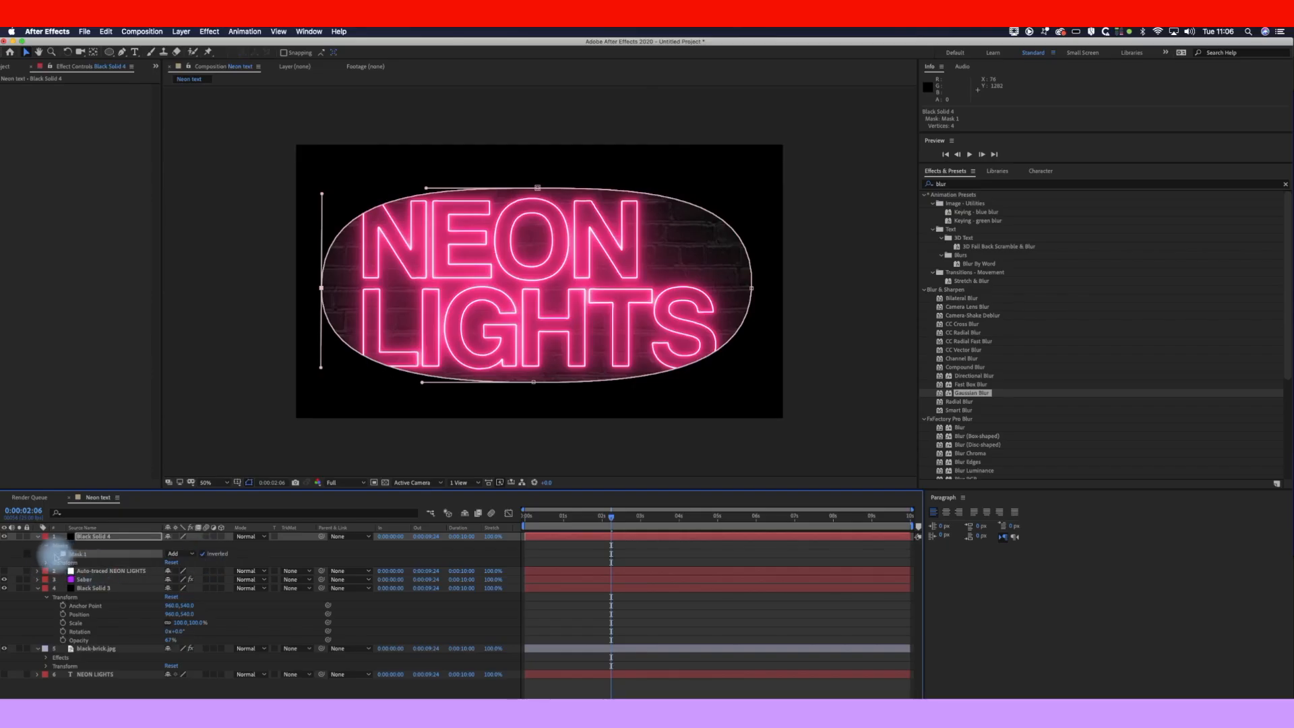
pyautogui.click(55, 554)
pyautogui.moveTo(206, 571); pyautogui.dragTo(254, 570)
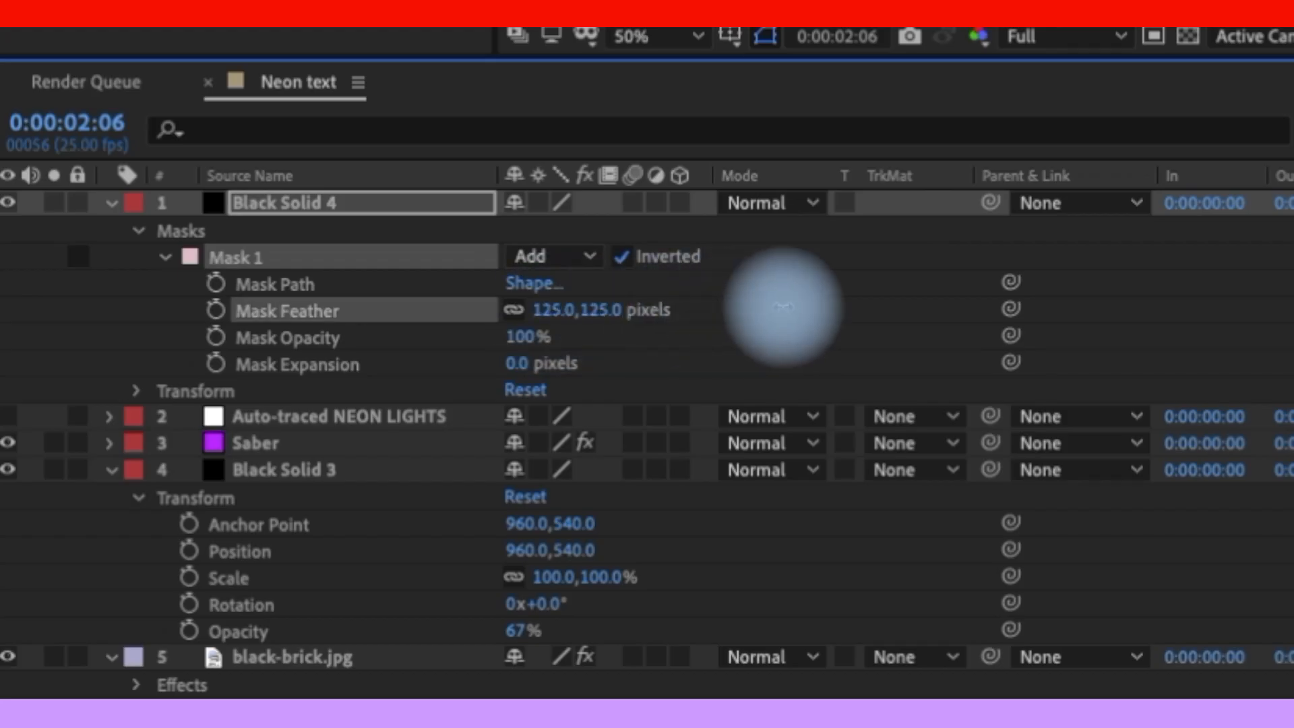
pyautogui.moveTo(783, 307); pyautogui.dragTo(1137, 300)
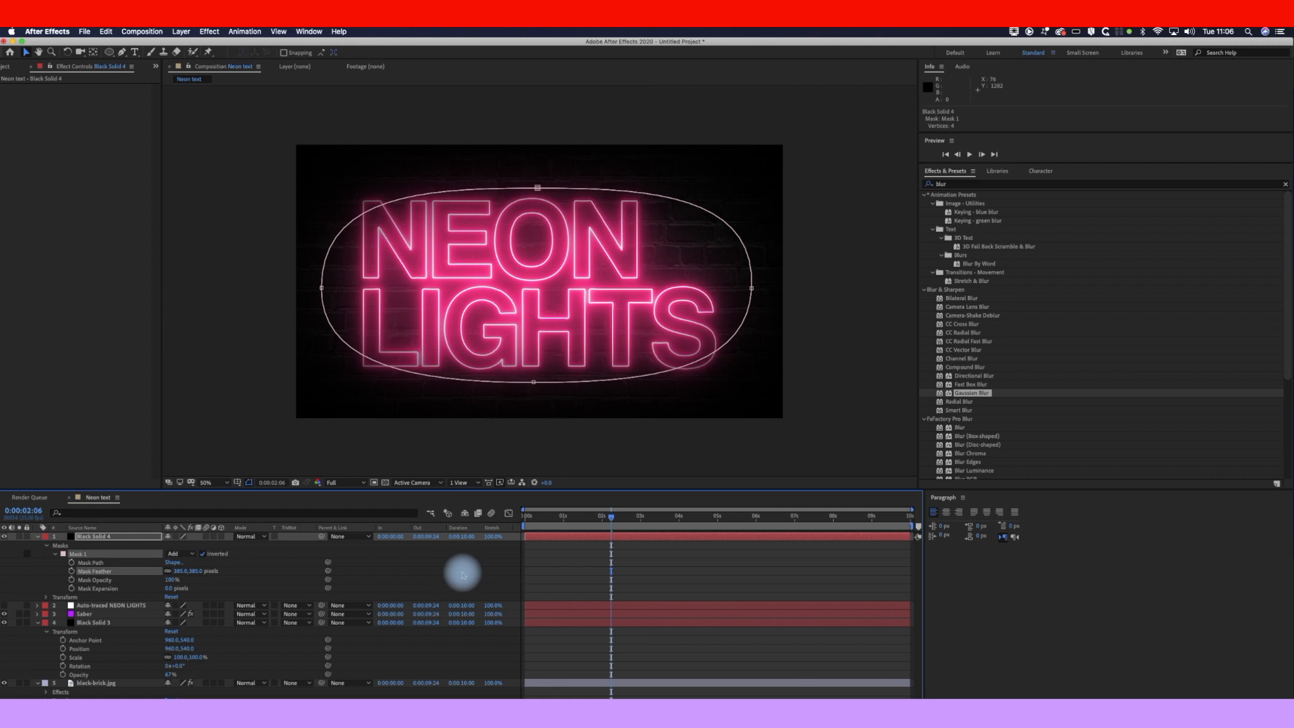
# Step: Scale Black Solid 4 to 142%
pyautogui.click(45, 598)
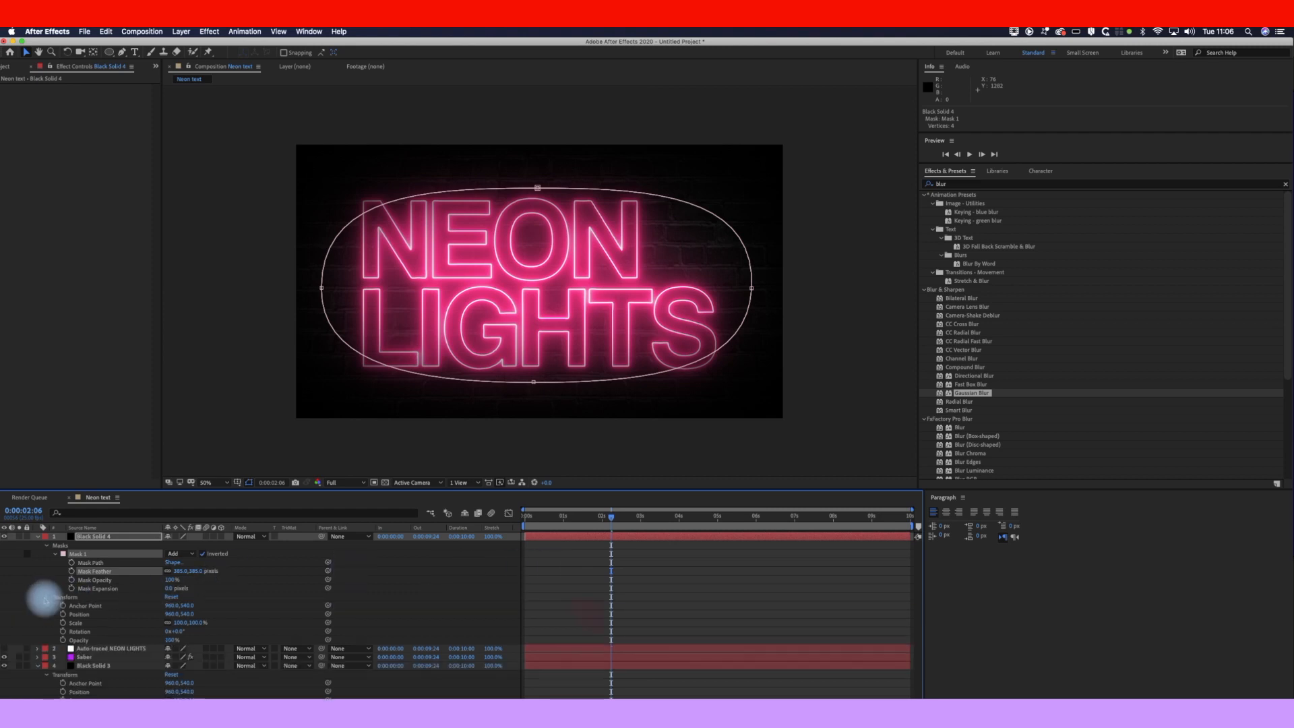
pyautogui.moveTo(182, 622); pyautogui.dragTo(199, 621)
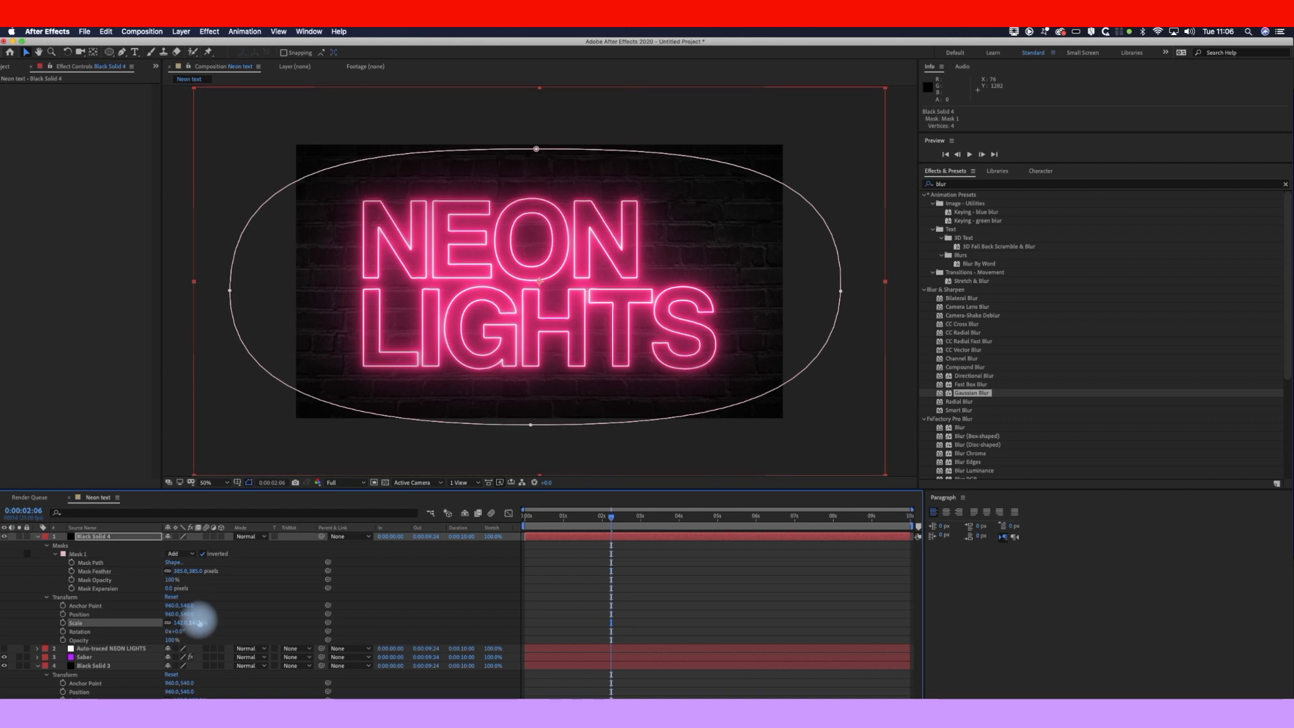
pyautogui.click(564, 601)
pyautogui.click(553, 517)
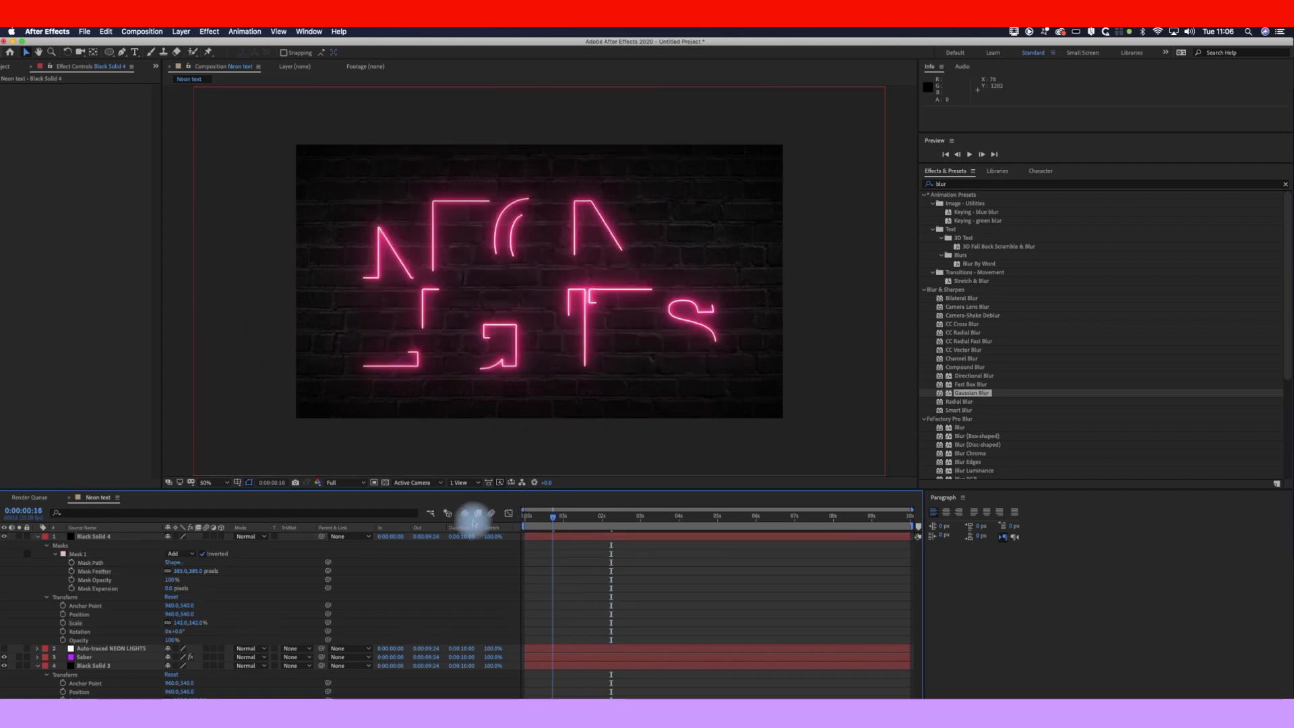
# Step: Preview the NEON LIGHTS write-on from the first frame twice over the vignetted wall
pyautogui.press('Home')
pyautogui.press('space')
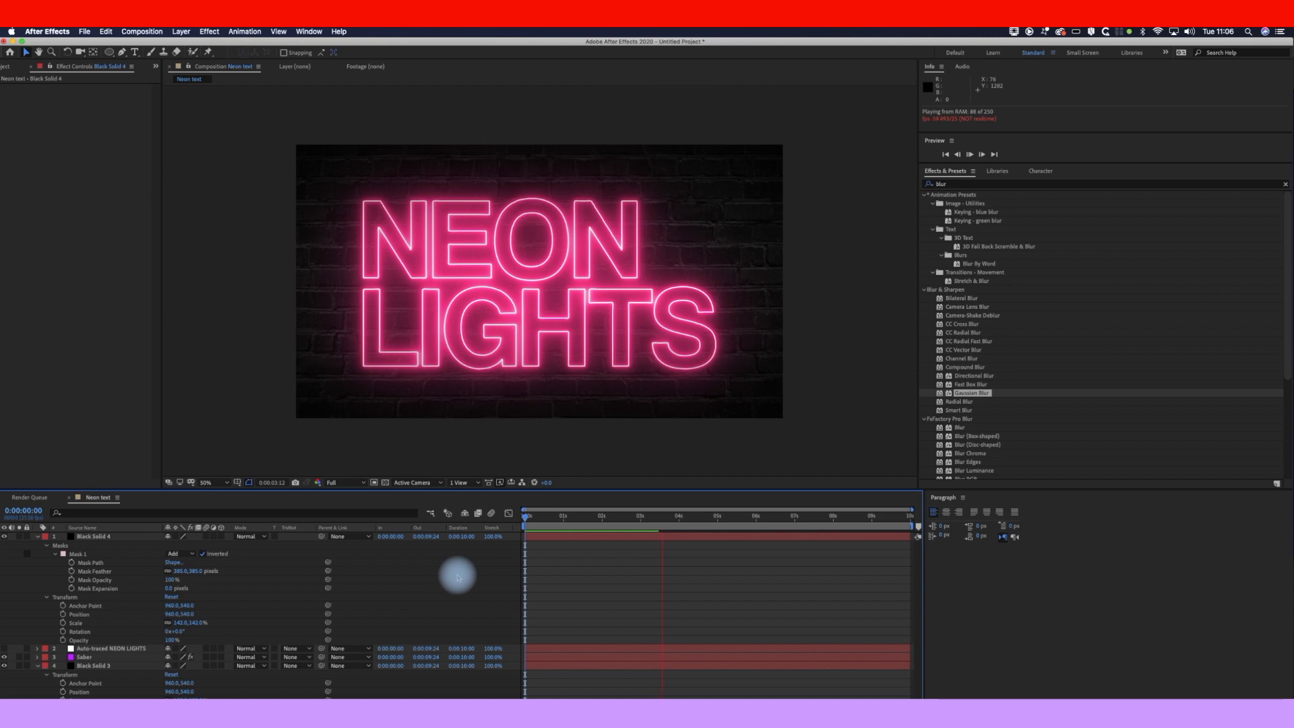
pyautogui.press('space')
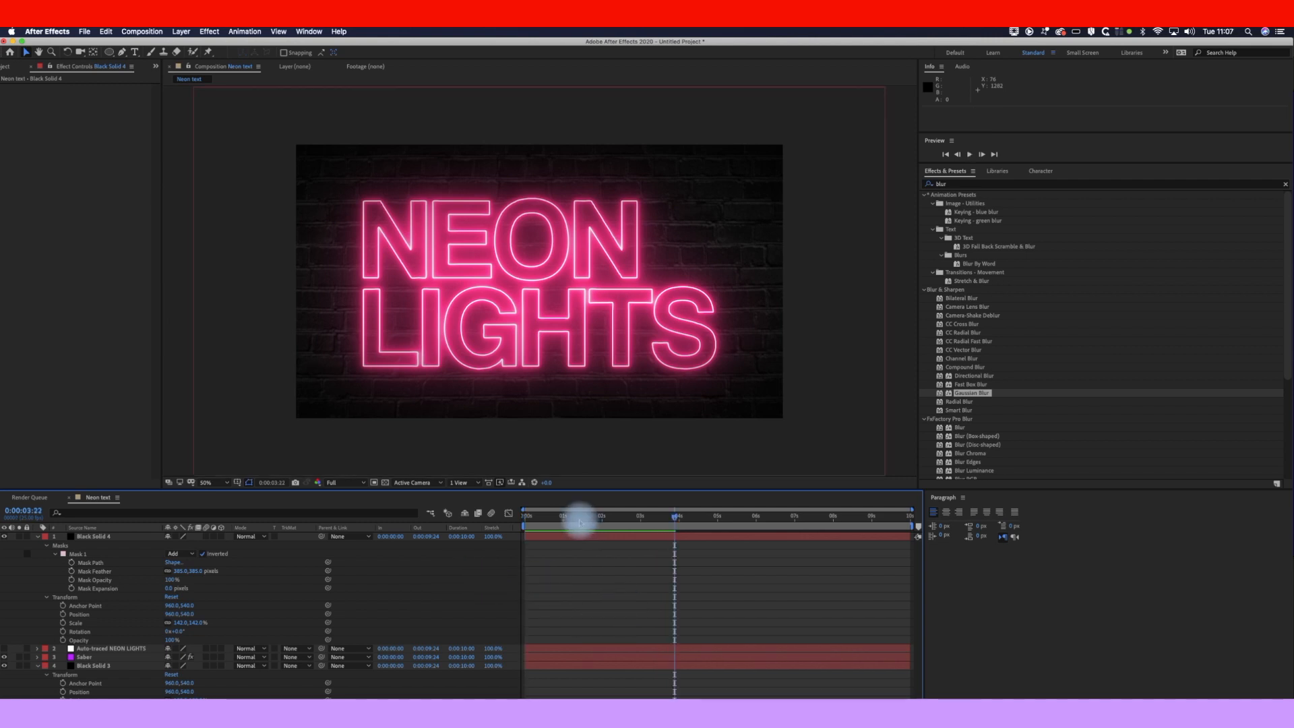
pyautogui.moveTo(580, 522); pyautogui.dragTo(490, 519)
pyautogui.press('space')
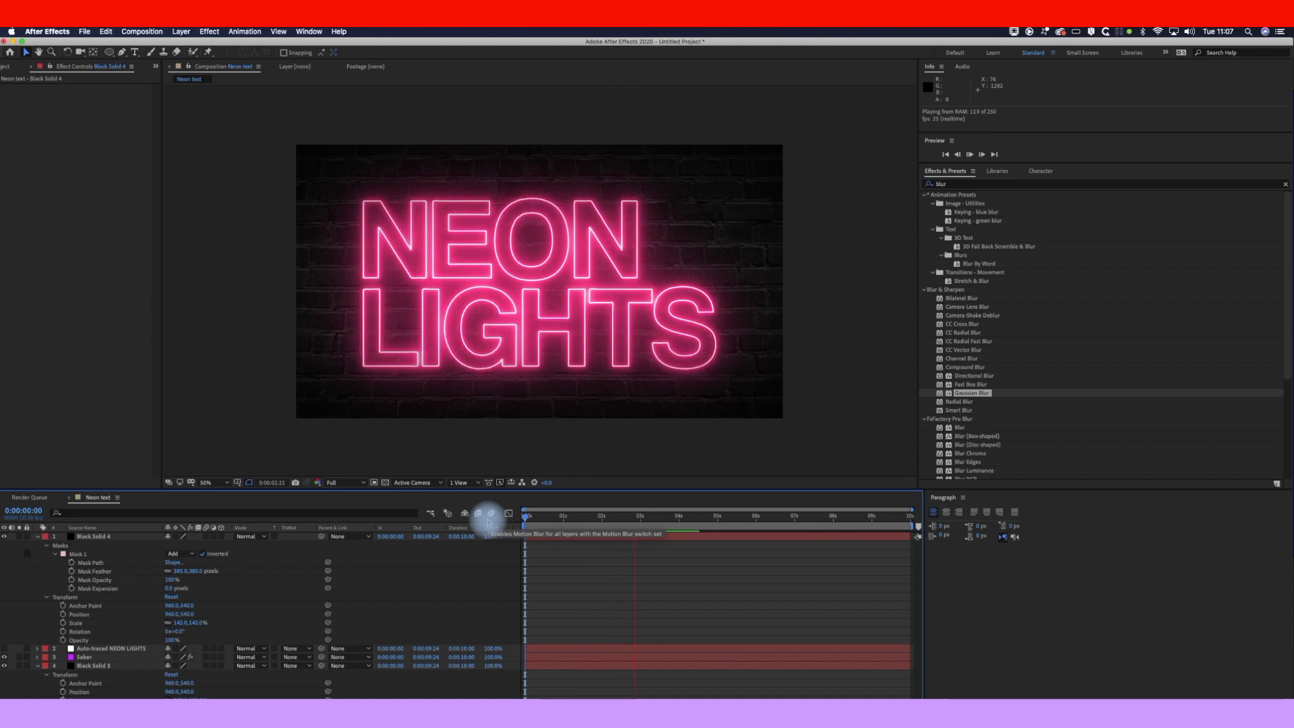
pyautogui.click(142, 32)
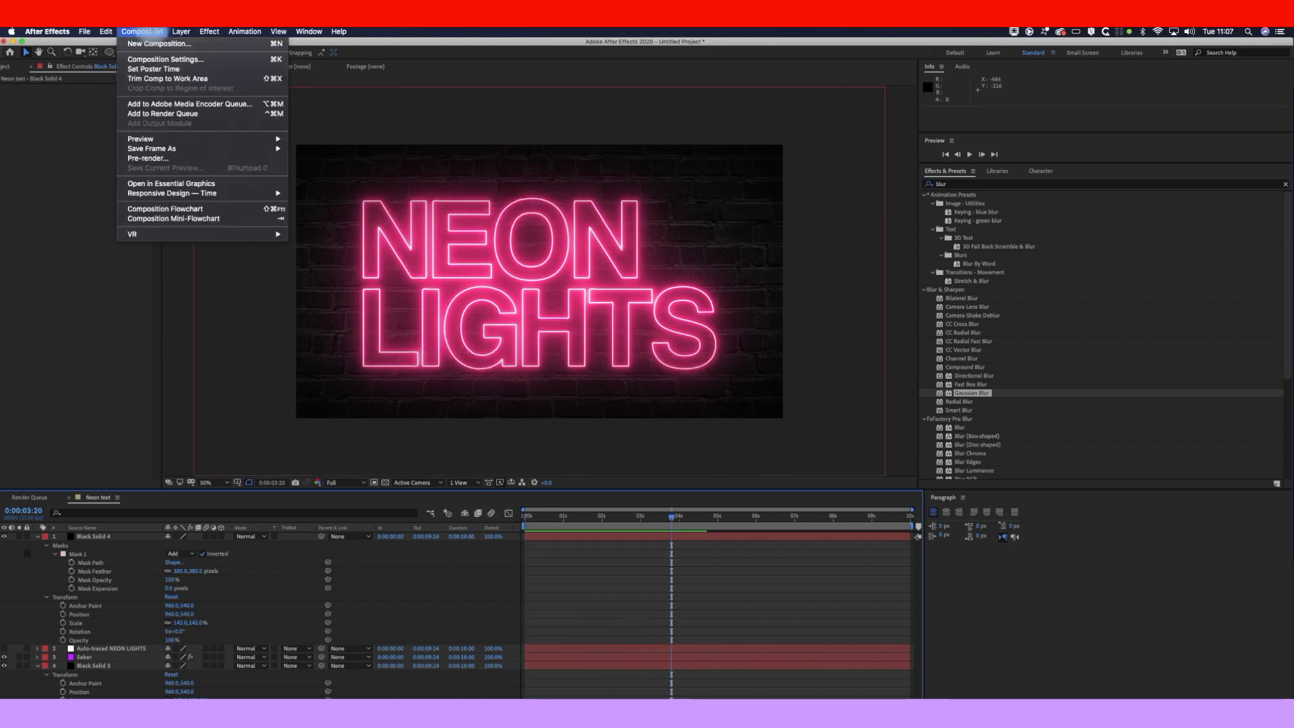
# Step: Add the Neon text composition to the Render Queue and start rendering
pyautogui.click(172, 113)
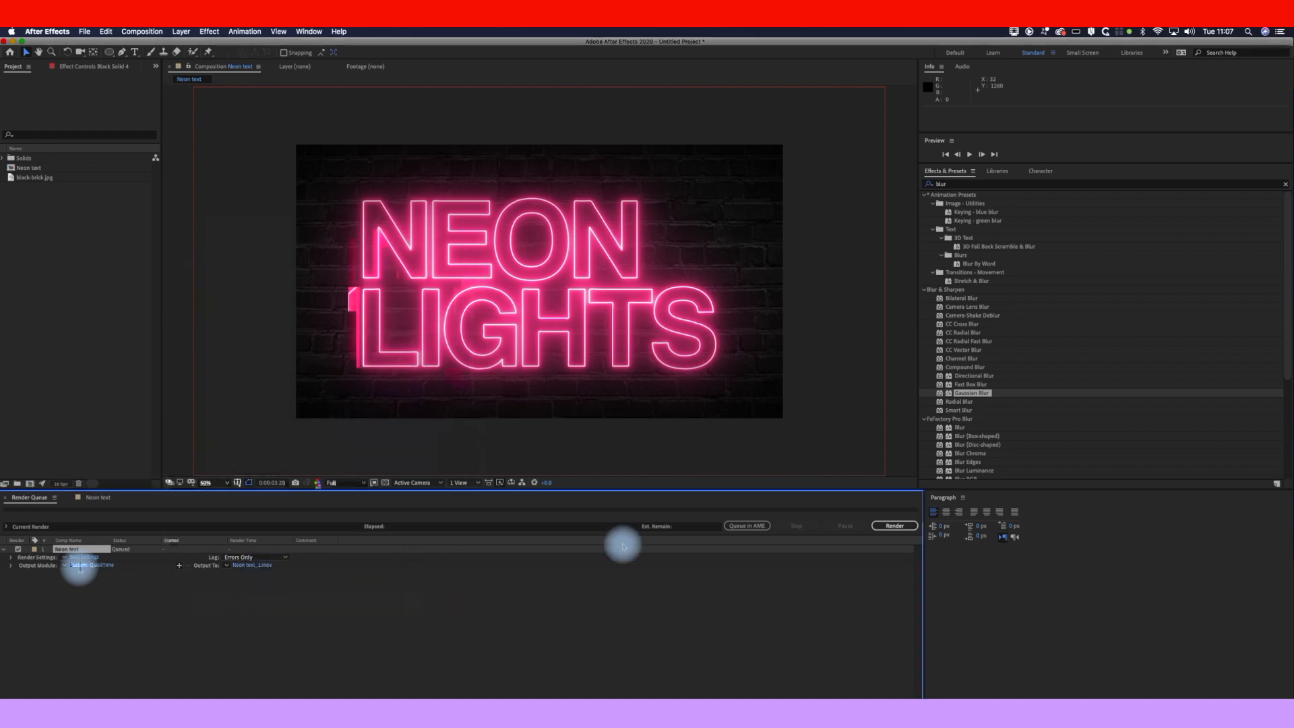
pyautogui.click(895, 526)
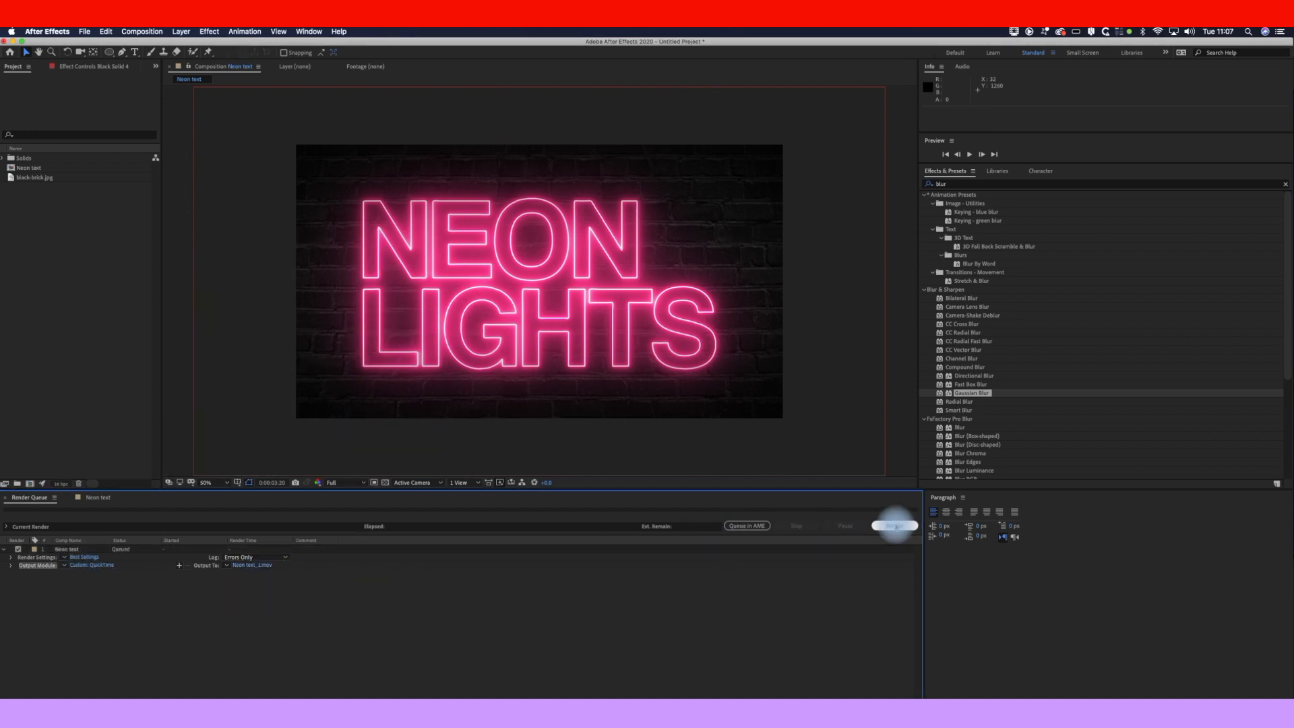